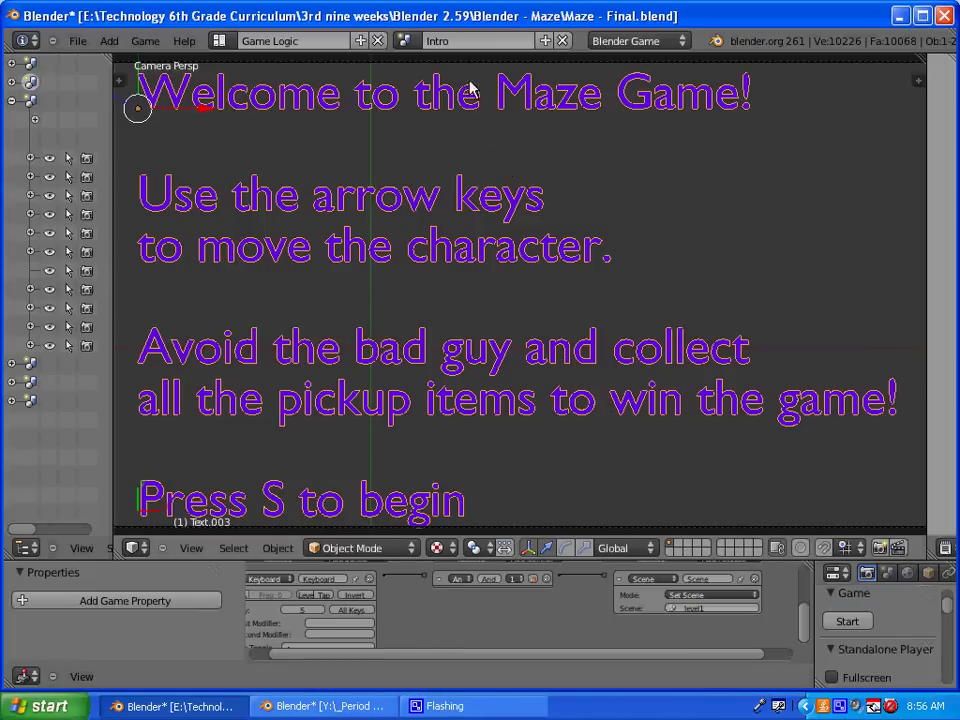
# Review the lose, Win and Intro scenes of the finished maze game, ending on the Intro scene
pyautogui.click(409, 44)
pyautogui.click(407, 42)
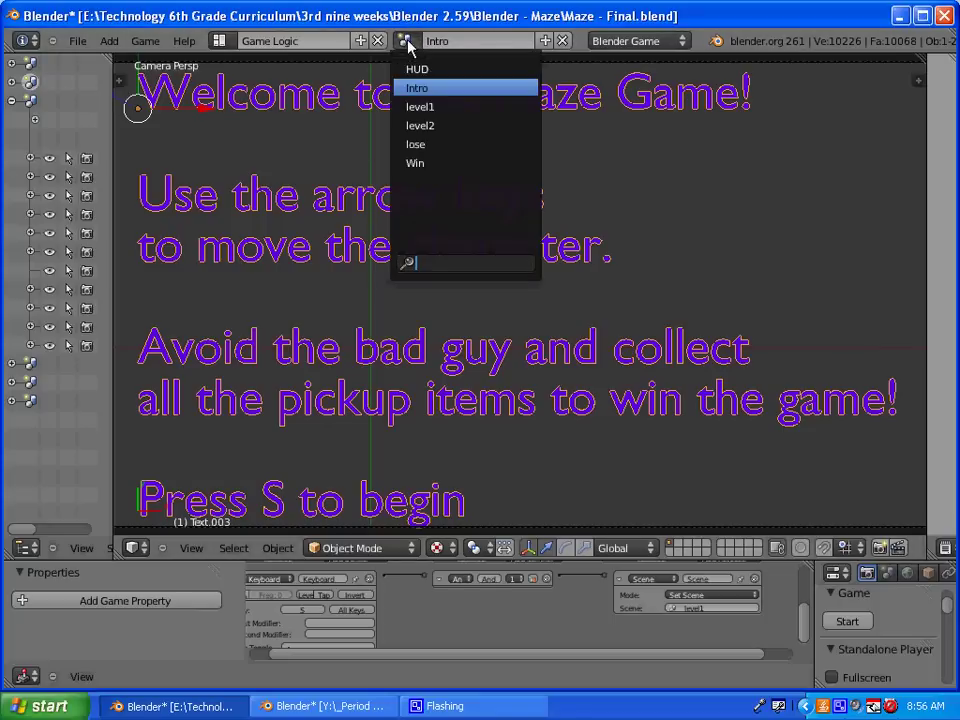
pyautogui.click(417, 143)
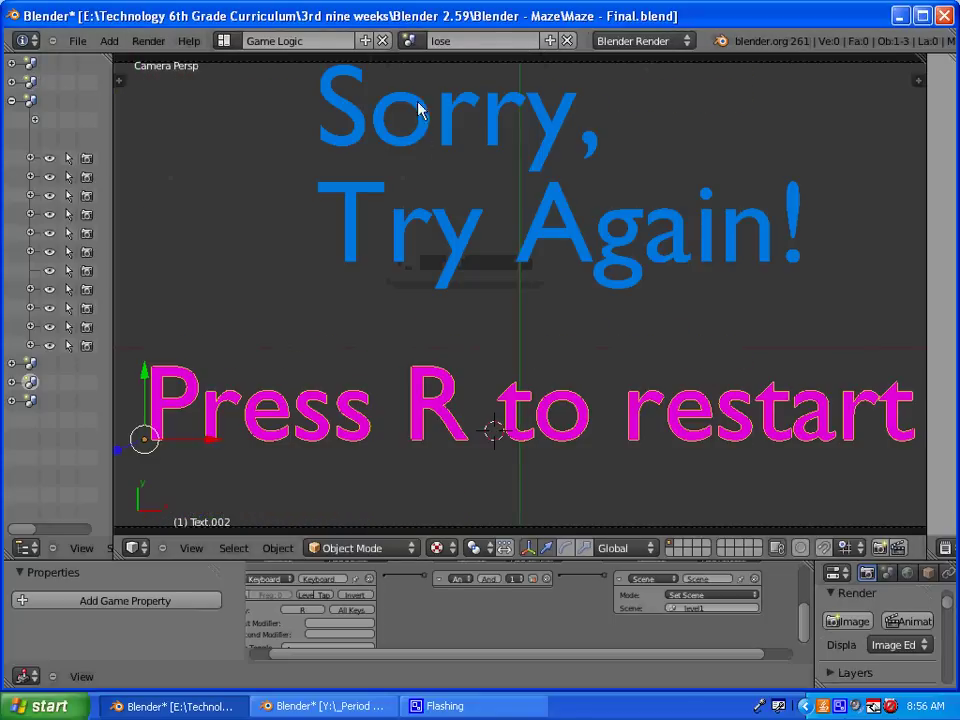
pyautogui.click(411, 42)
pyautogui.click(421, 160)
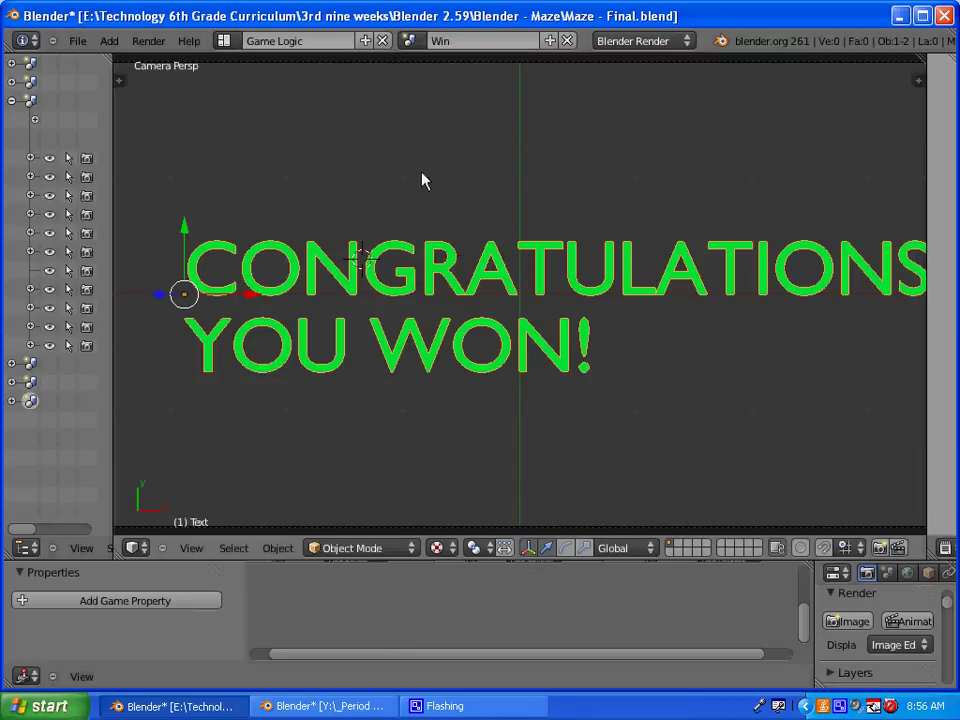
pyautogui.click(411, 42)
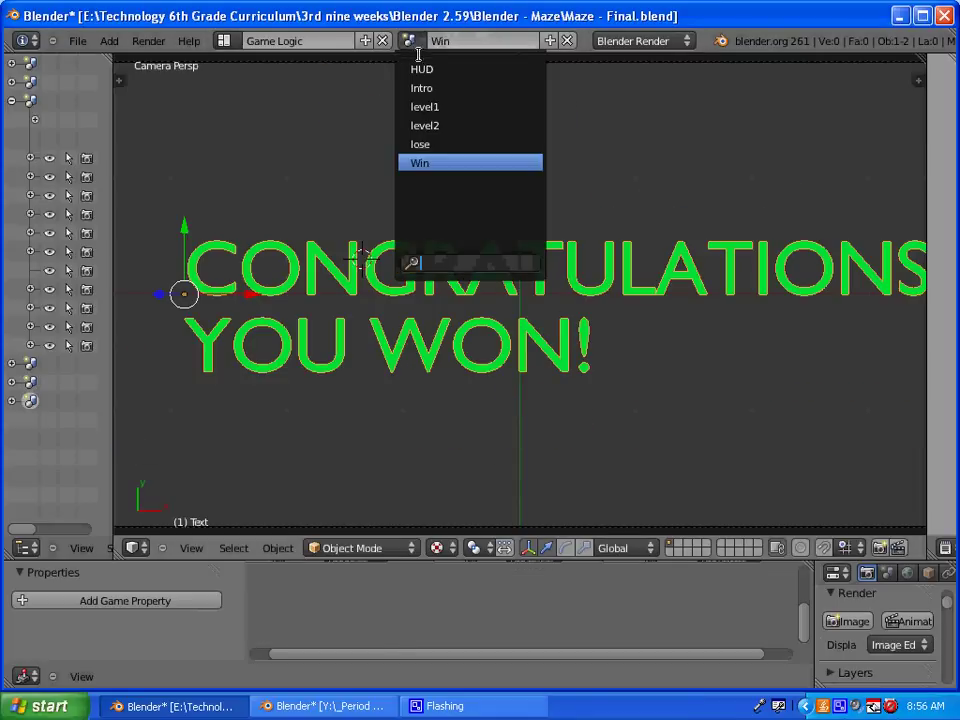
pyautogui.click(425, 87)
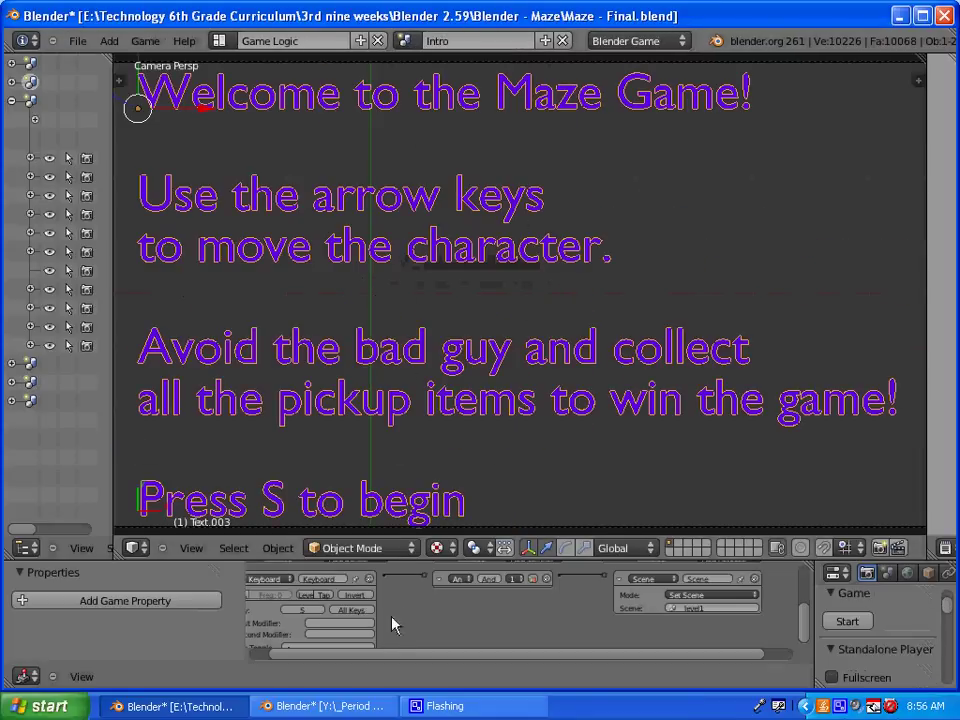
# Switch to the Maze 6.blend window and create a new empty scene named Intro
pyautogui.click(320, 706)
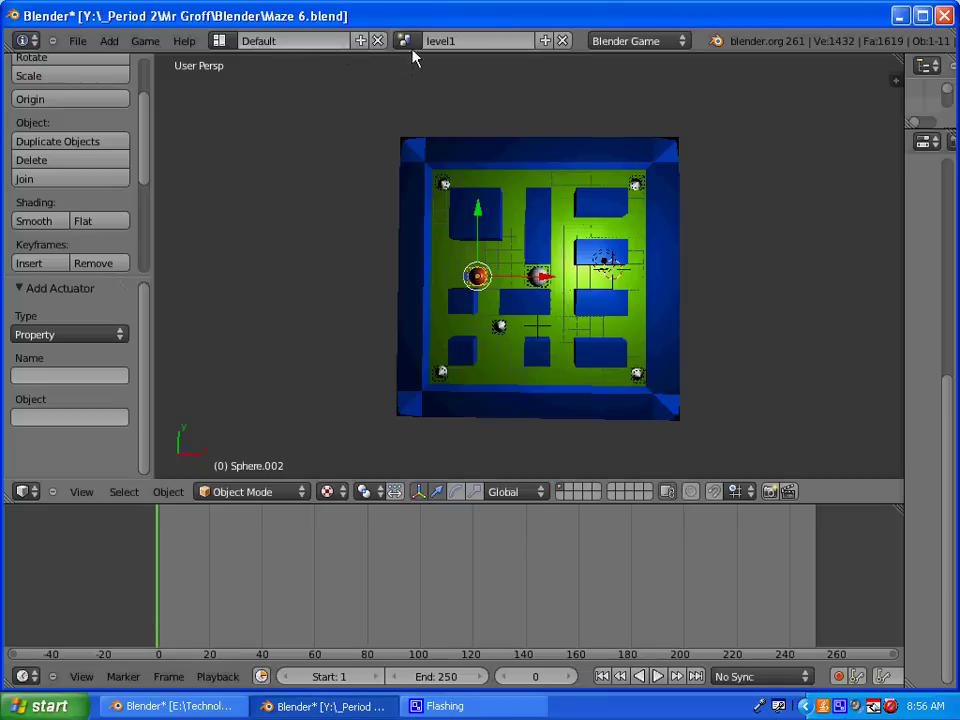
pyautogui.click(547, 41)
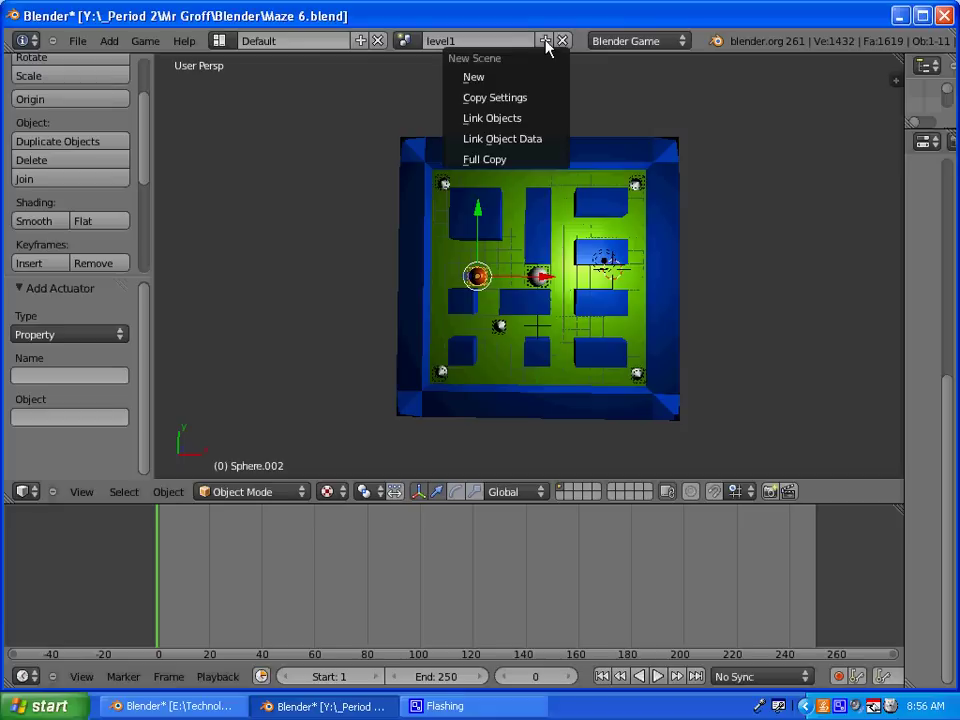
pyautogui.click(493, 78)
pyautogui.click(466, 40)
pyautogui.write('Intro')
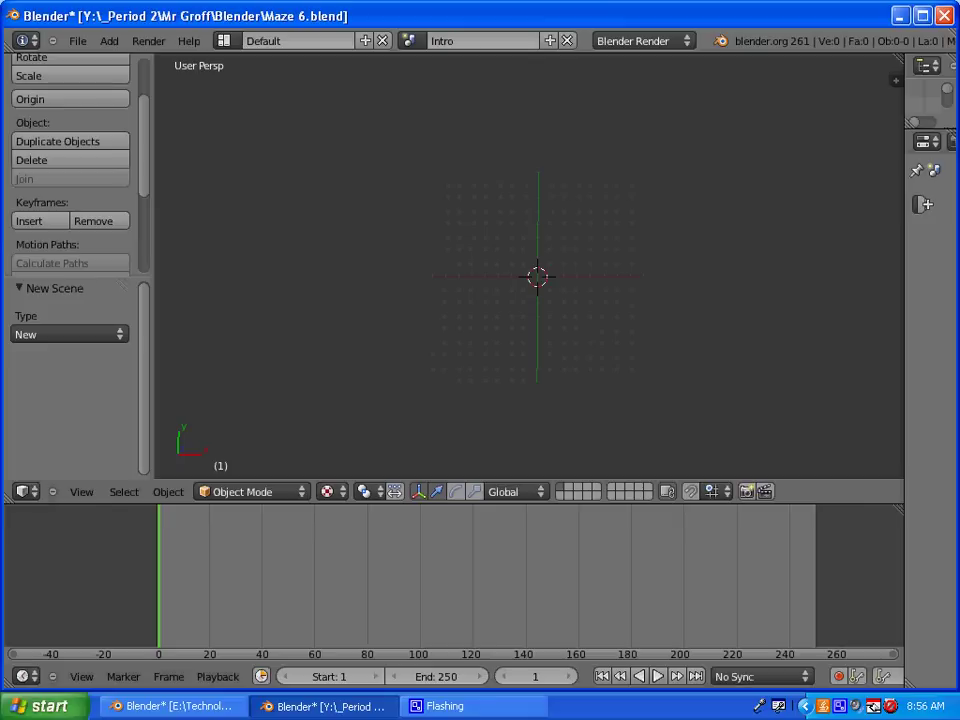
# Add a text object near the centre of the Intro scene
pyautogui.click(608, 292)
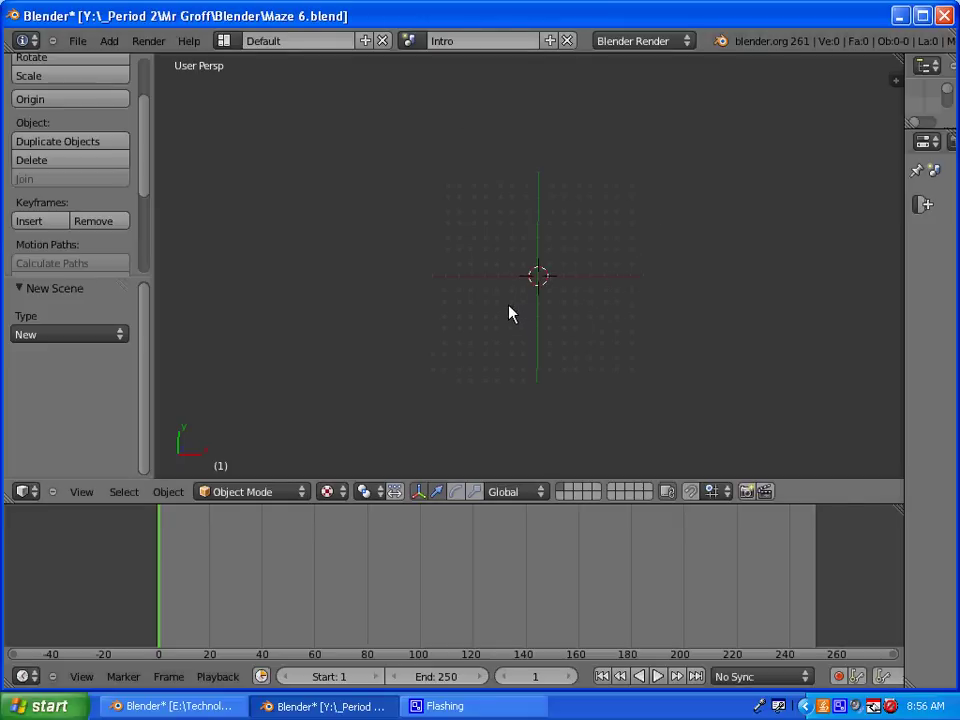
pyautogui.click(107, 41)
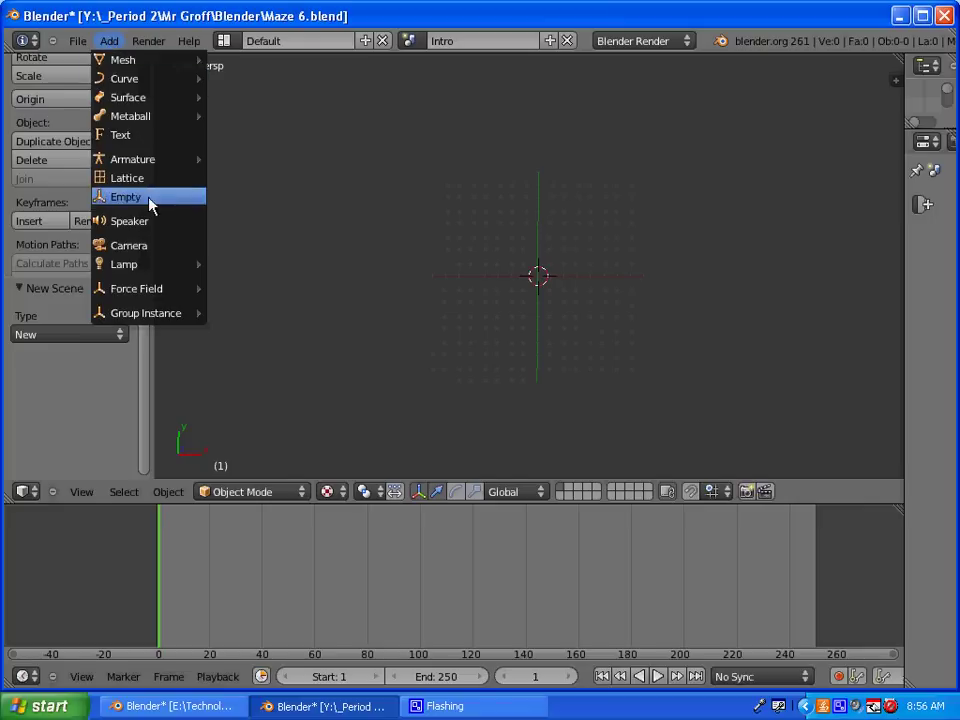
pyautogui.click(138, 140)
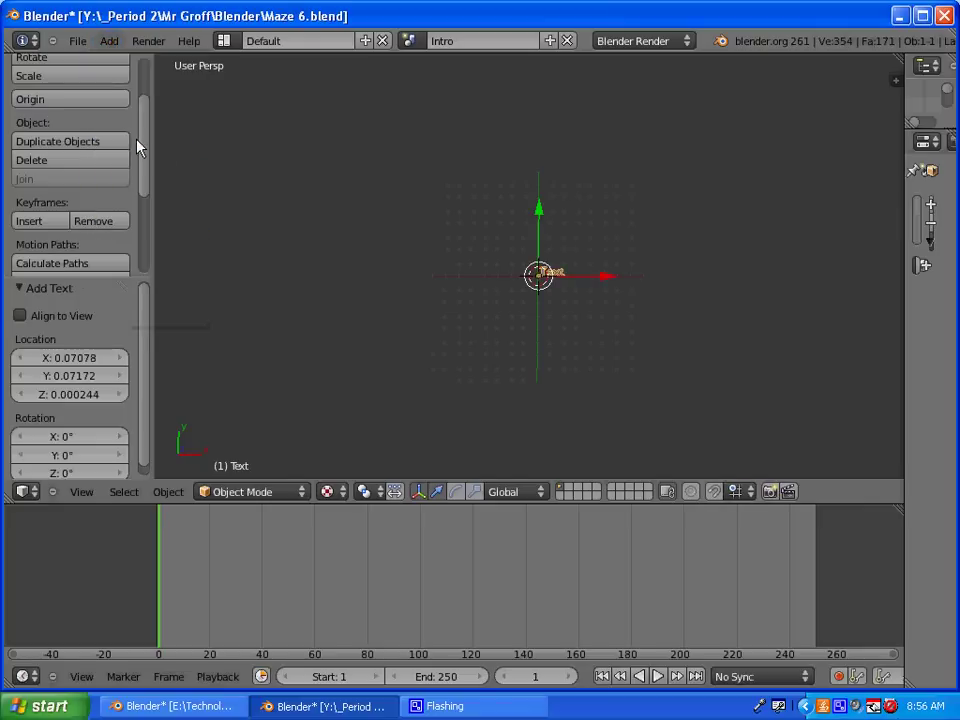
pyautogui.scroll(5, 507, 288)
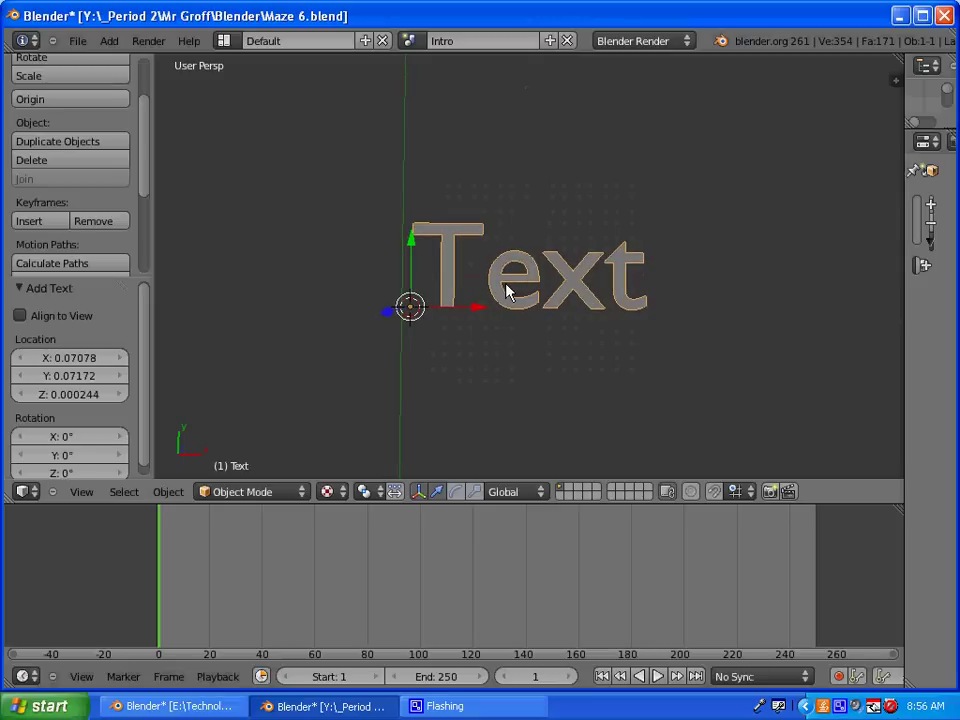
pyautogui.moveTo(506, 300); pyautogui.dragTo(500, 325, button='middle')
pyautogui.scroll(-3, 501, 324)
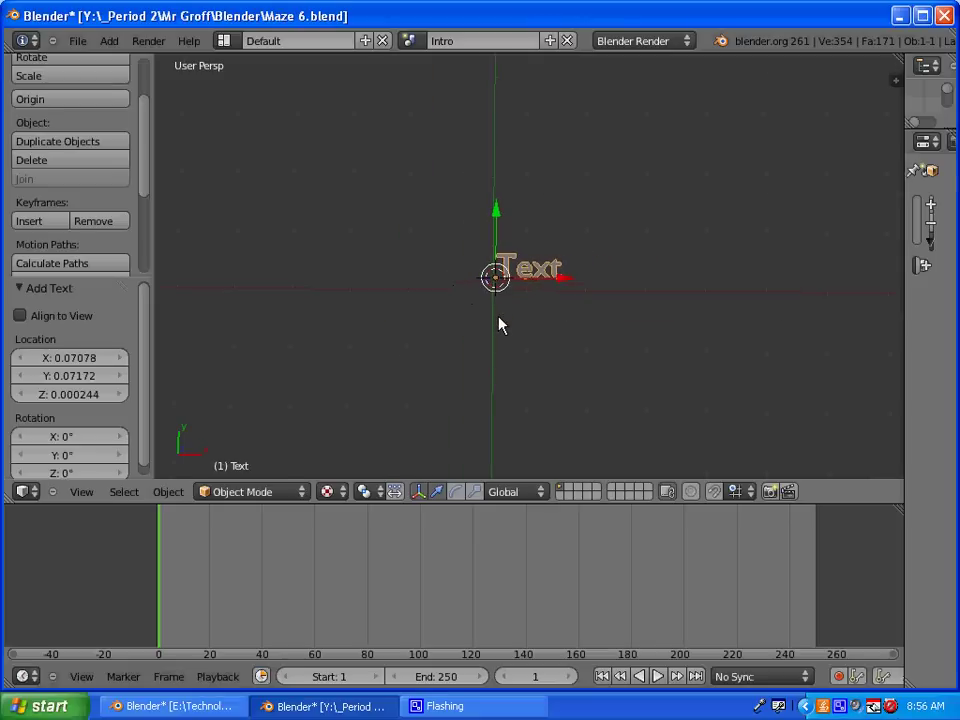
pyautogui.scroll(5, 512, 308)
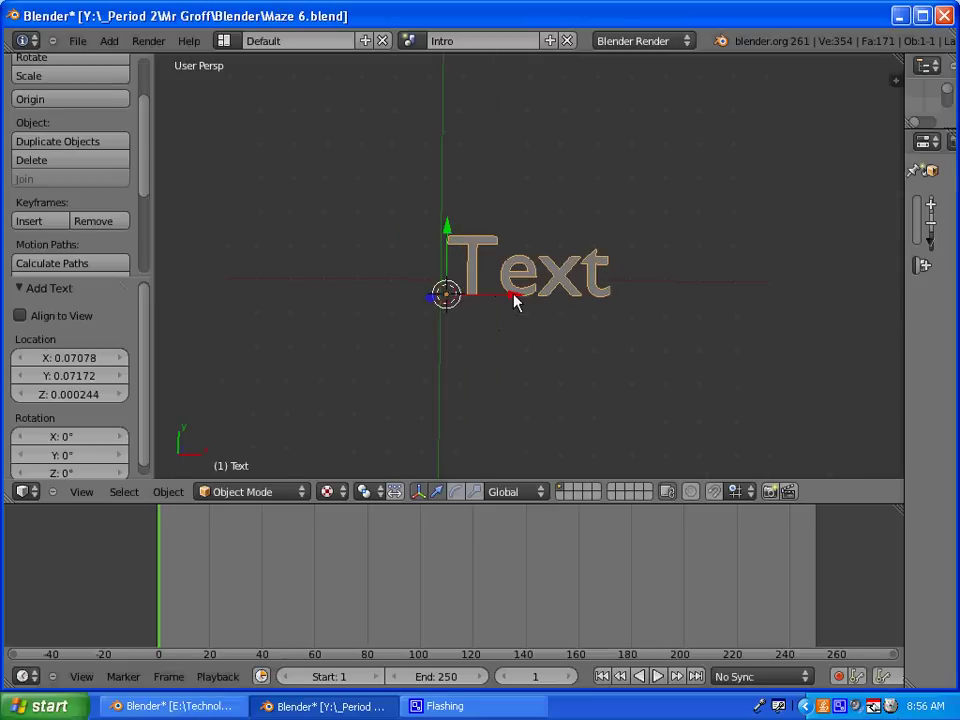
# Put the text object in Edit Mode and delete its default wording "Text"
pyautogui.click(255, 492)
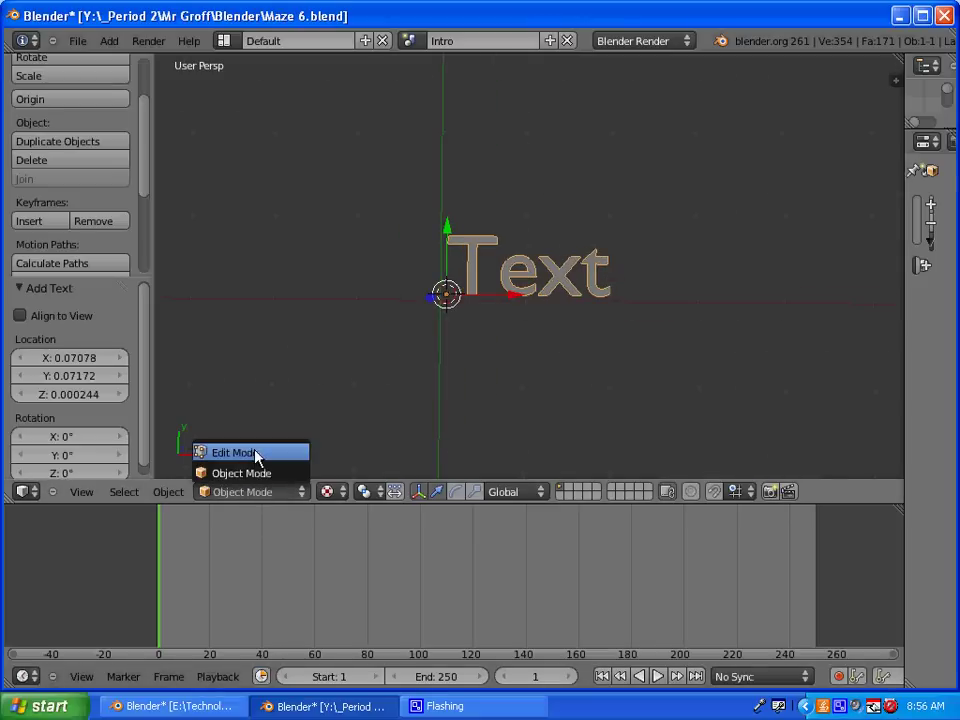
pyautogui.click(255, 455)
pyautogui.scroll(-5, 621, 334)
pyautogui.scroll(5, 559, 362)
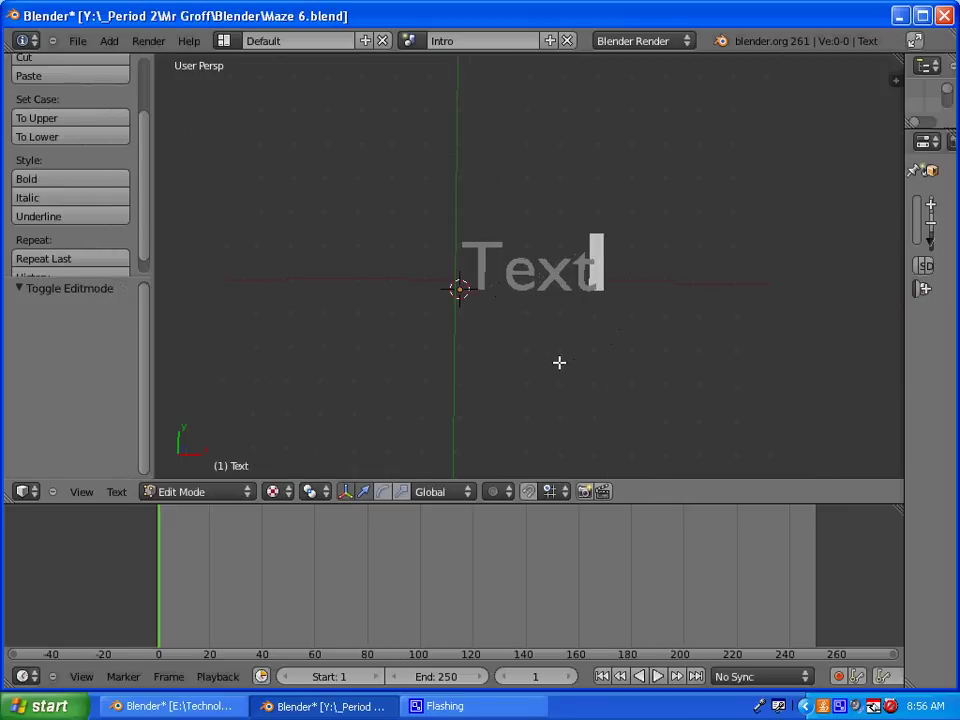
pyautogui.press('BackSpace')
pyautogui.press('BackSpace')
pyautogui.press('BackSpace')
pyautogui.press('BackSpace')
pyautogui.scroll(-3, 559, 362)
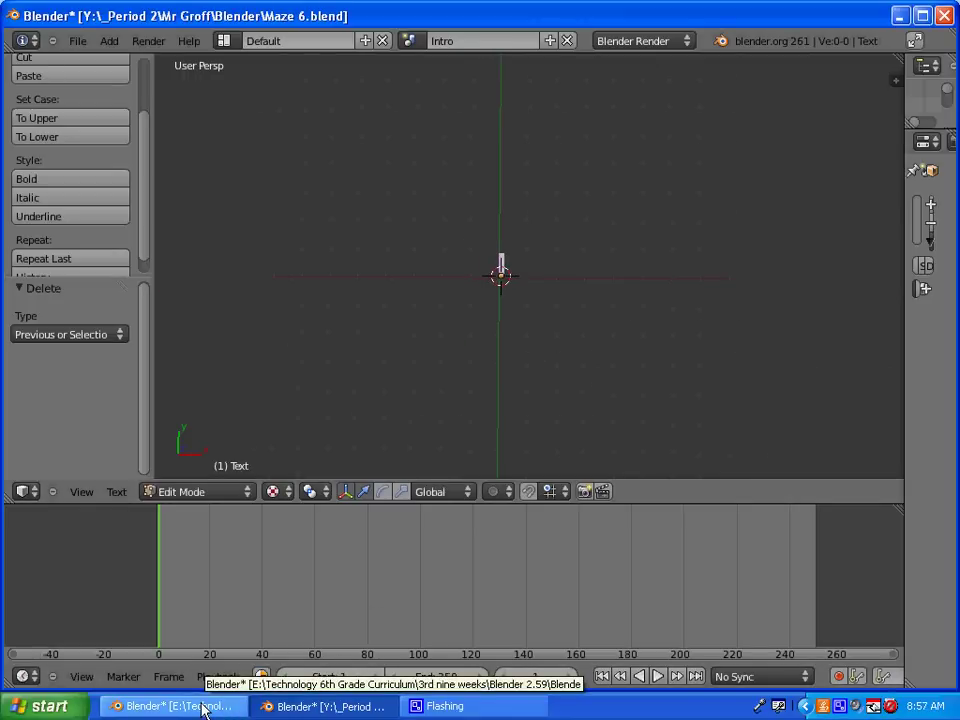
# Consult the Intro scene in the Maze - Final.blend window, and enter "Welsome to" in the Maze 6 text object
pyautogui.click(170, 706)
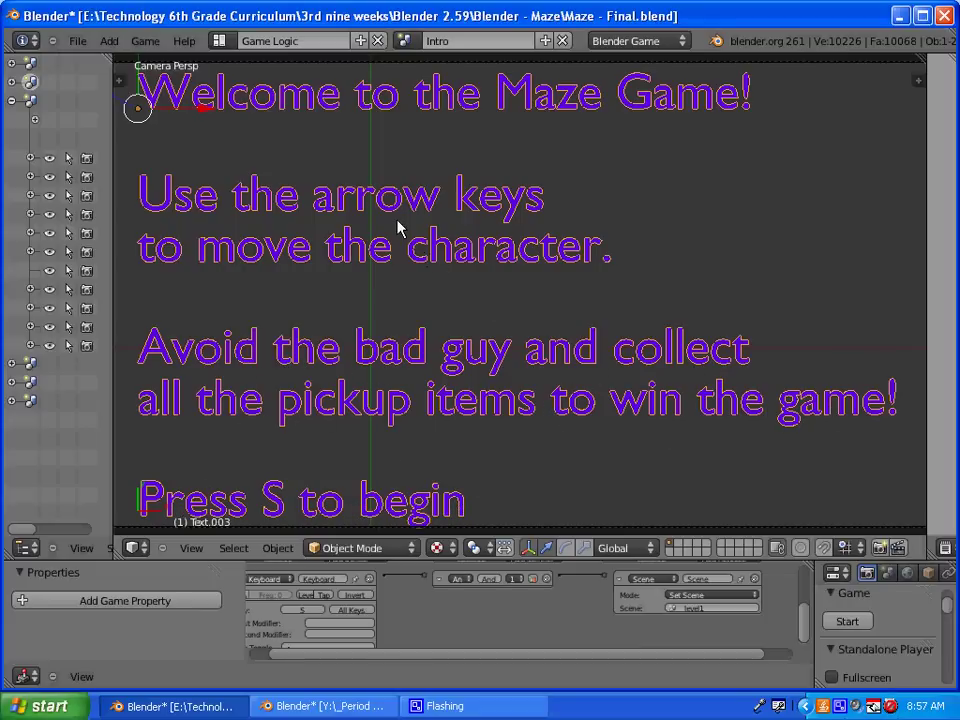
pyautogui.press('Home')
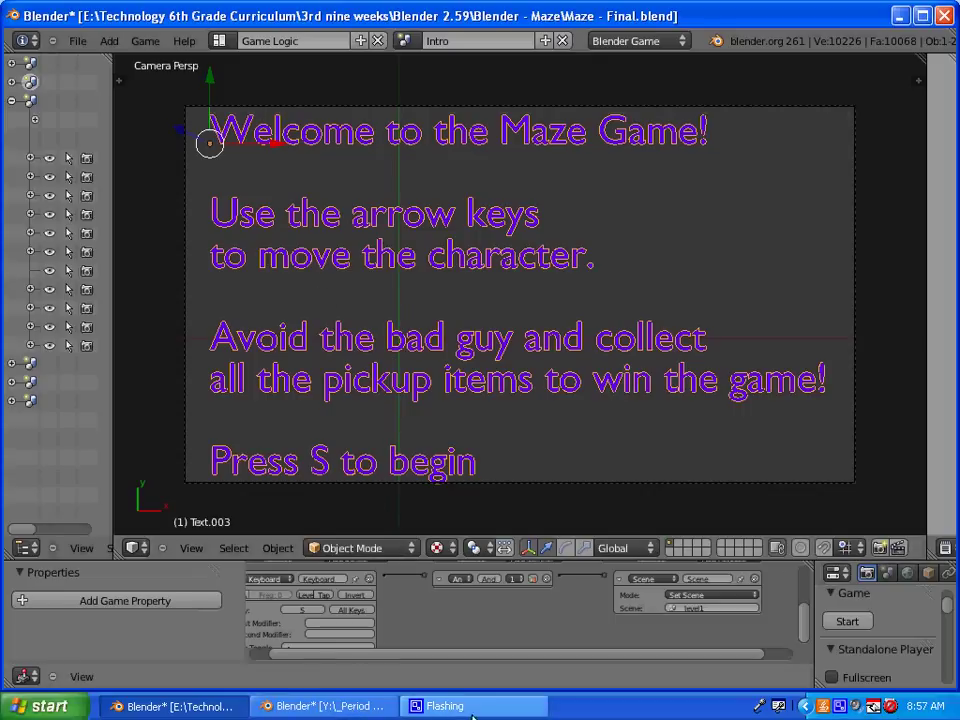
pyautogui.click(330, 706)
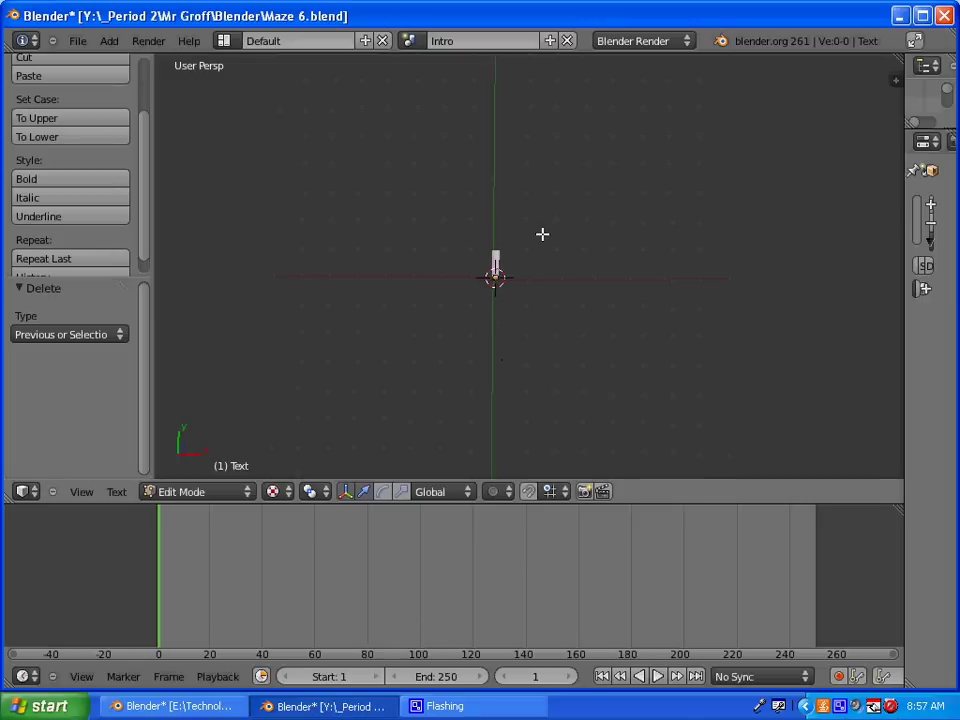
pyautogui.moveTo(542, 234); pyautogui.dragTo(540, 294, button='middle')
pyautogui.write('W')
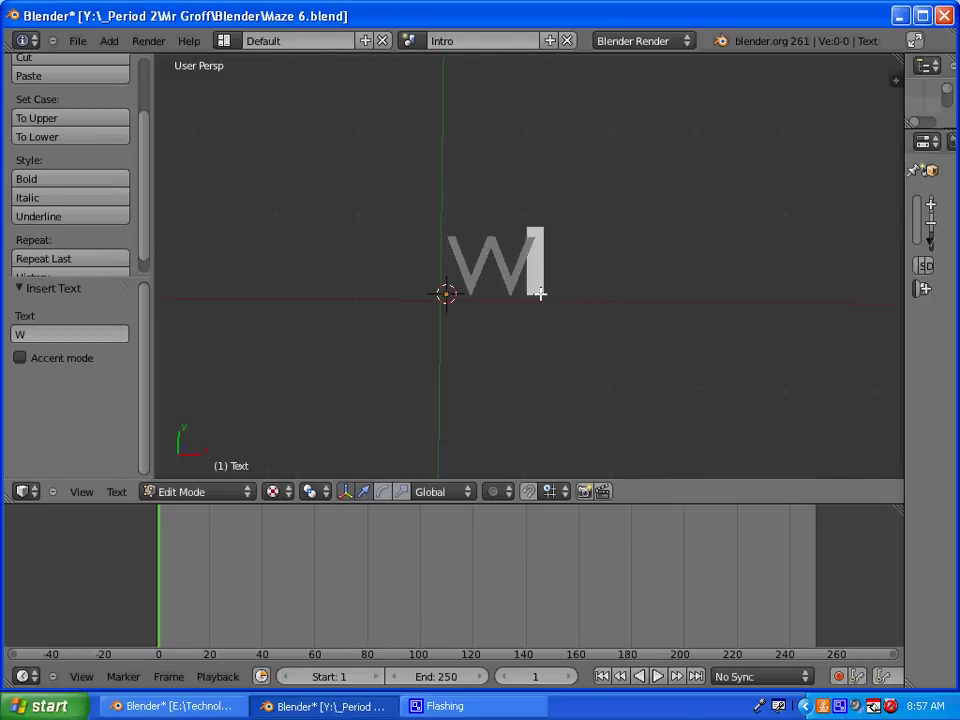
pyautogui.write('elsome to')
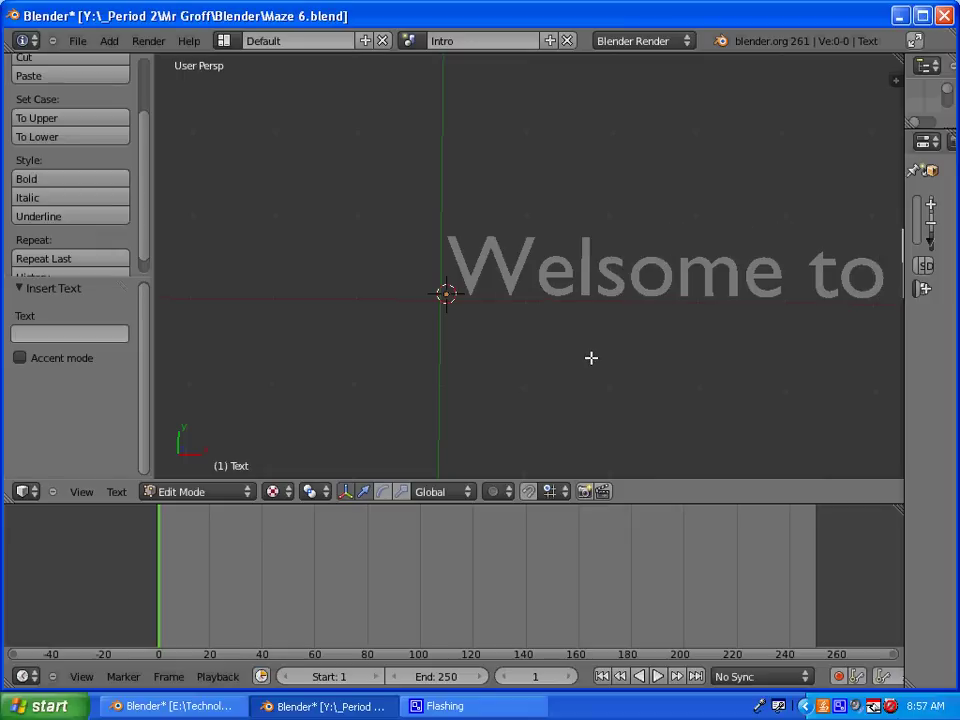
# Correct the misspelled first word of the text to "Welcome"
pyautogui.scroll(-5, 614, 321)
pyautogui.press('Left')
pyautogui.press('Left')
pyautogui.press('Left')
pyautogui.press('Left')
pyautogui.press('Left')
pyautogui.press('Left')
pyautogui.press('Left')
pyautogui.press('Left')
pyautogui.press('Right')
pyautogui.press('BackSpace')
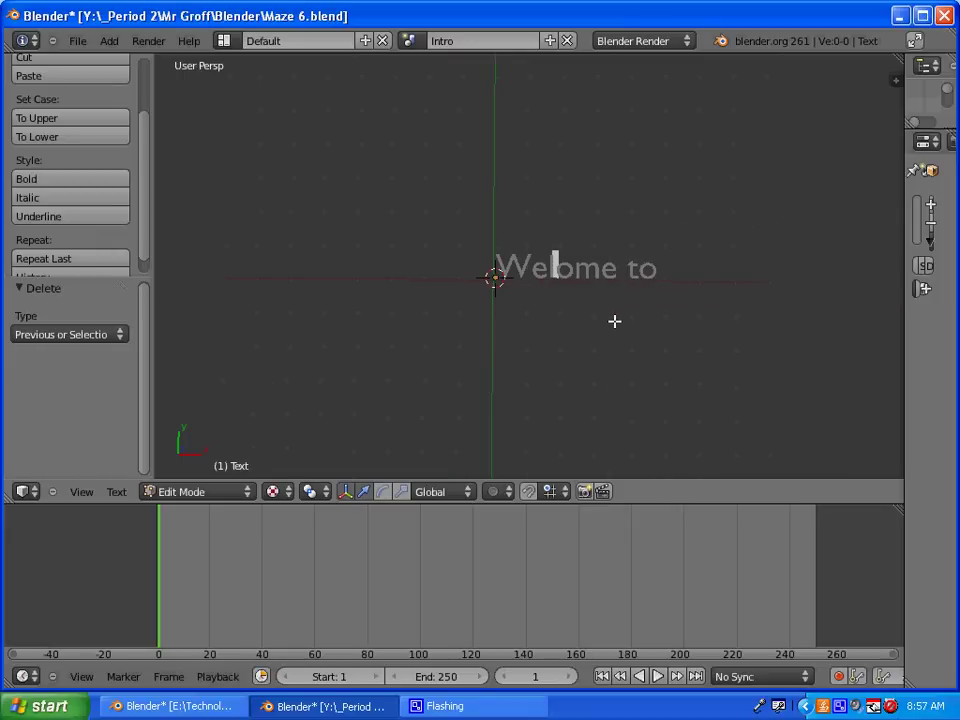
pyautogui.write('c')
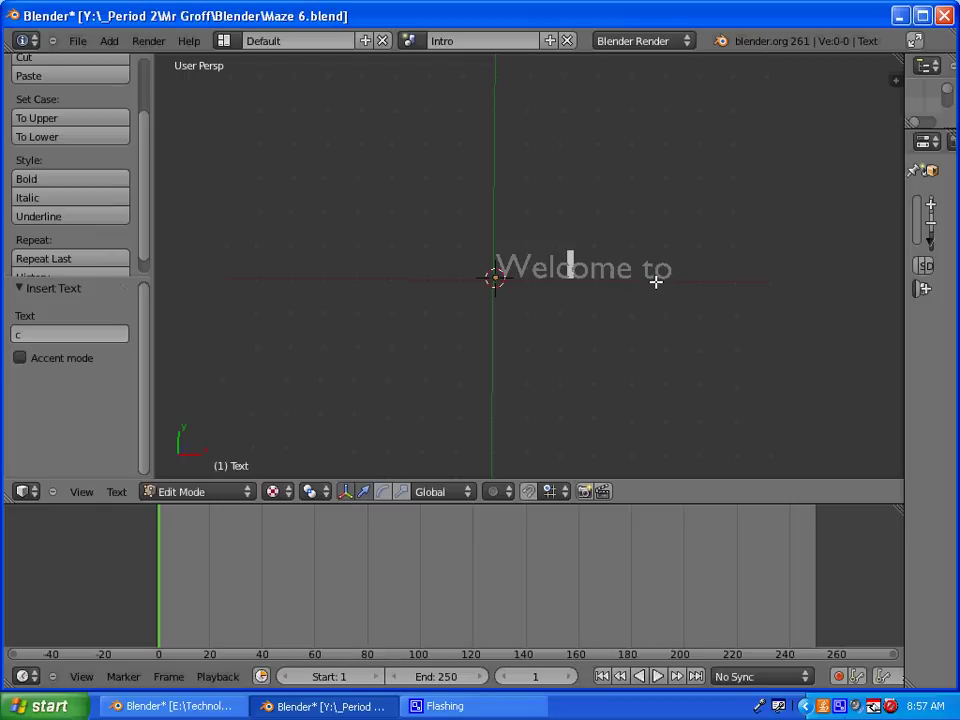
# Complete the line with "the maze game!" so it reads "Welcome to the maze game!"
pyautogui.press('Right')
pyautogui.press('Right')
pyautogui.press('Right')
pyautogui.press('Right')
pyautogui.press('Right')
pyautogui.press('Right')
pyautogui.press('Right')
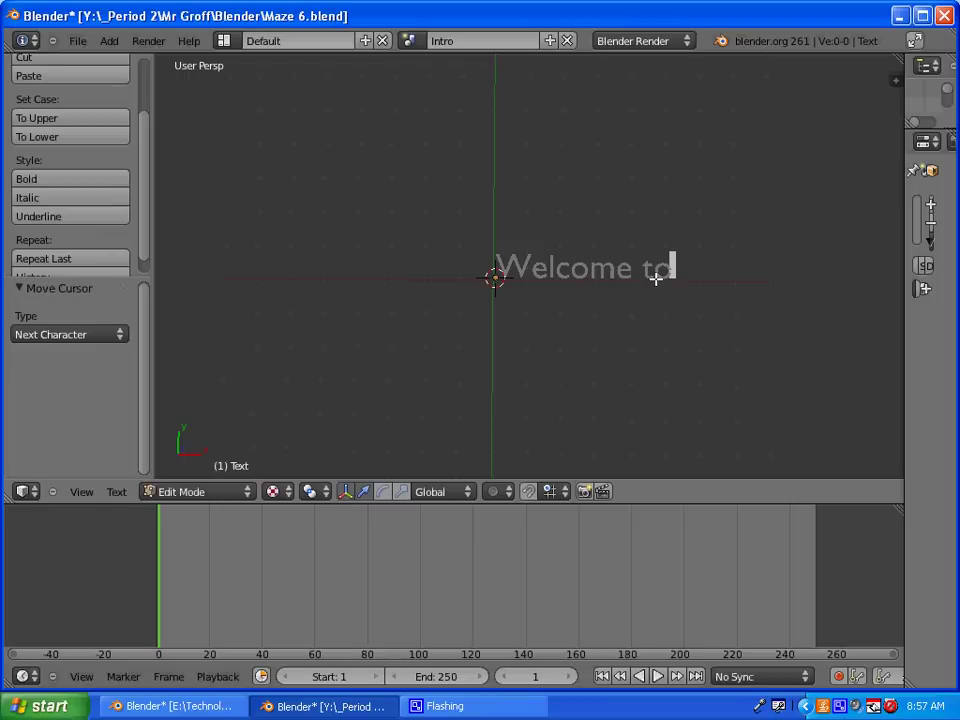
pyautogui.write('the maze ')
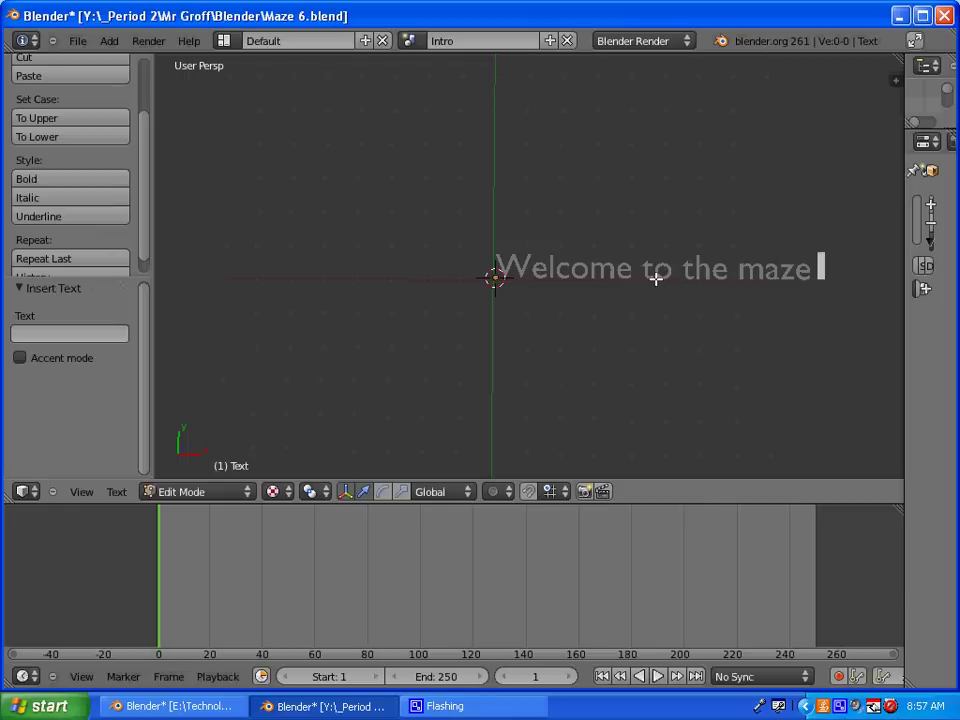
pyautogui.write('game!')
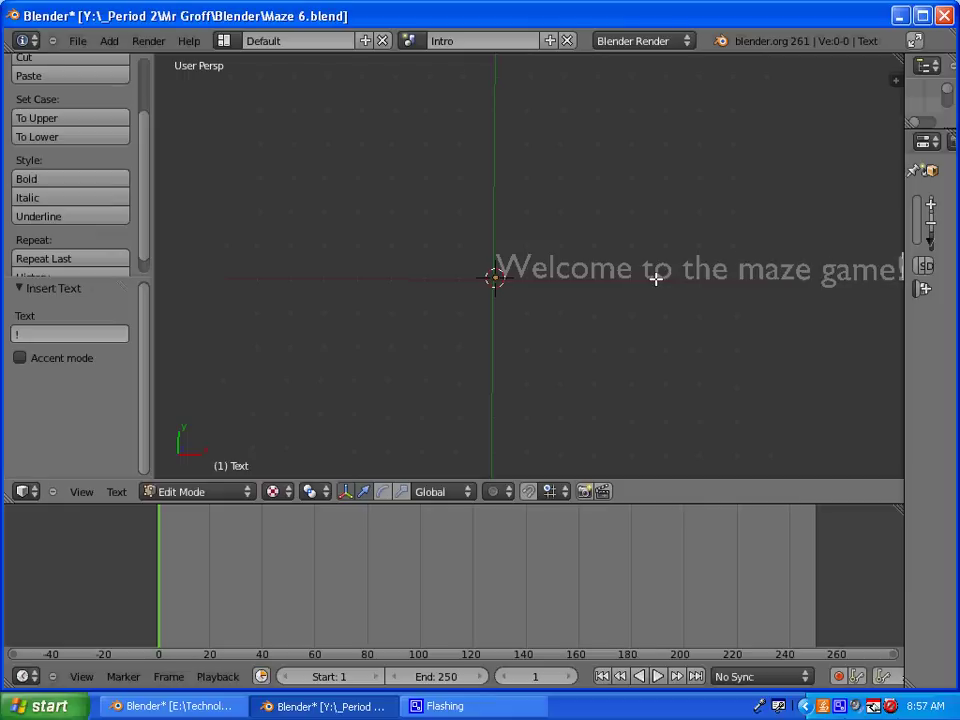
pyautogui.scroll(-2, 492, 376)
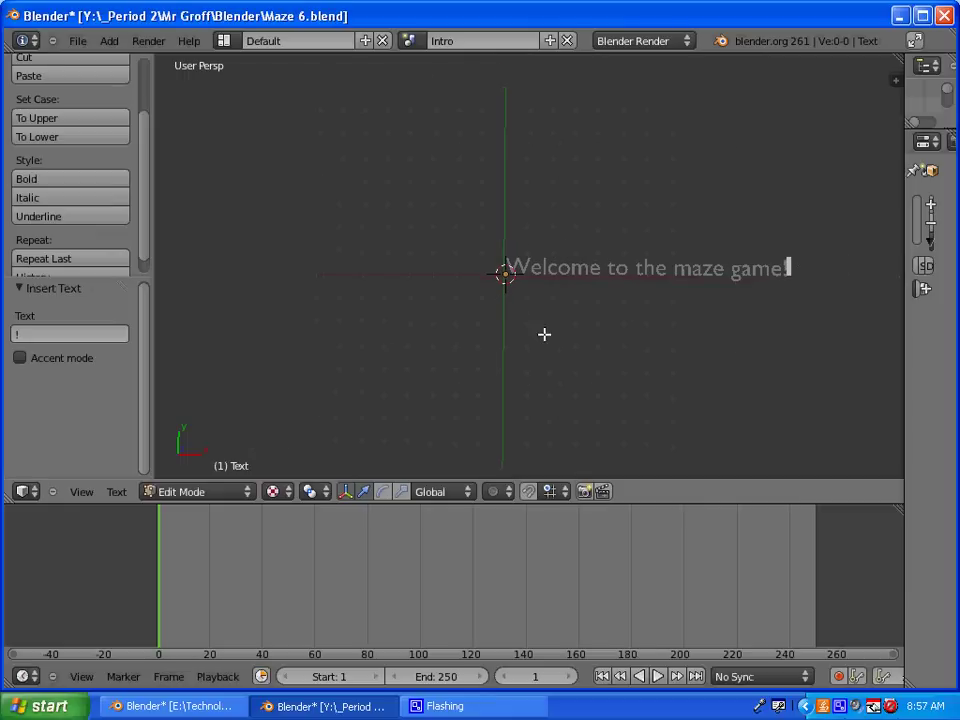
# Compare with the intro text in the Maze - Final.blend window, and scale the Maze 6 welcome text by 0.289 in Object Mode
pyautogui.click(197, 705)
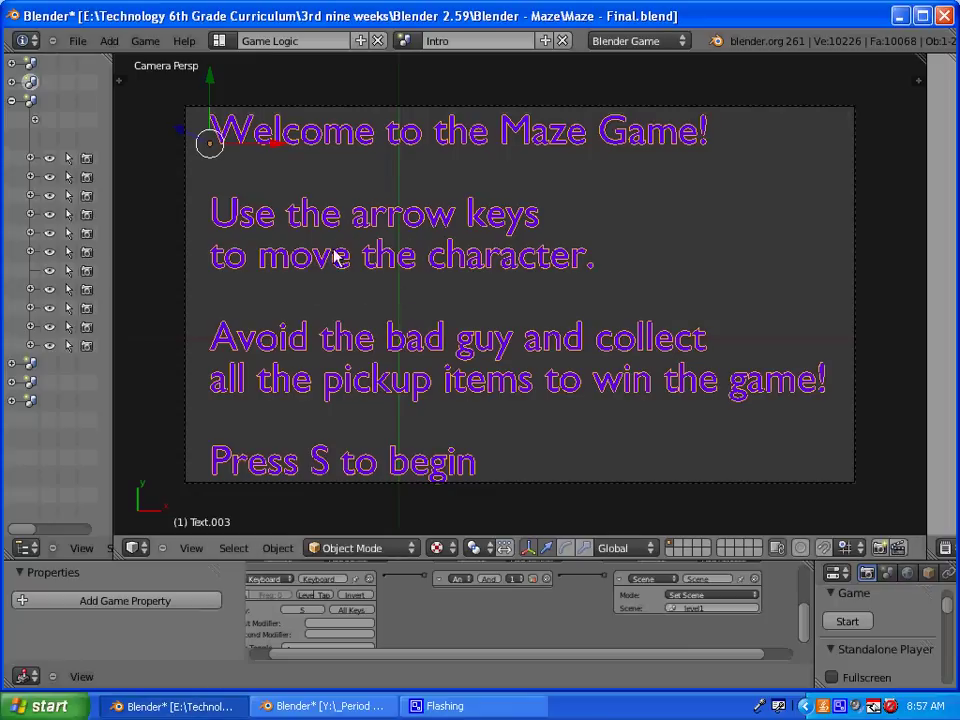
pyautogui.click(352, 712)
pyautogui.scroll(-2, 561, 332)
pyautogui.scroll(5, 566, 306)
pyautogui.scroll(-4, 565, 308)
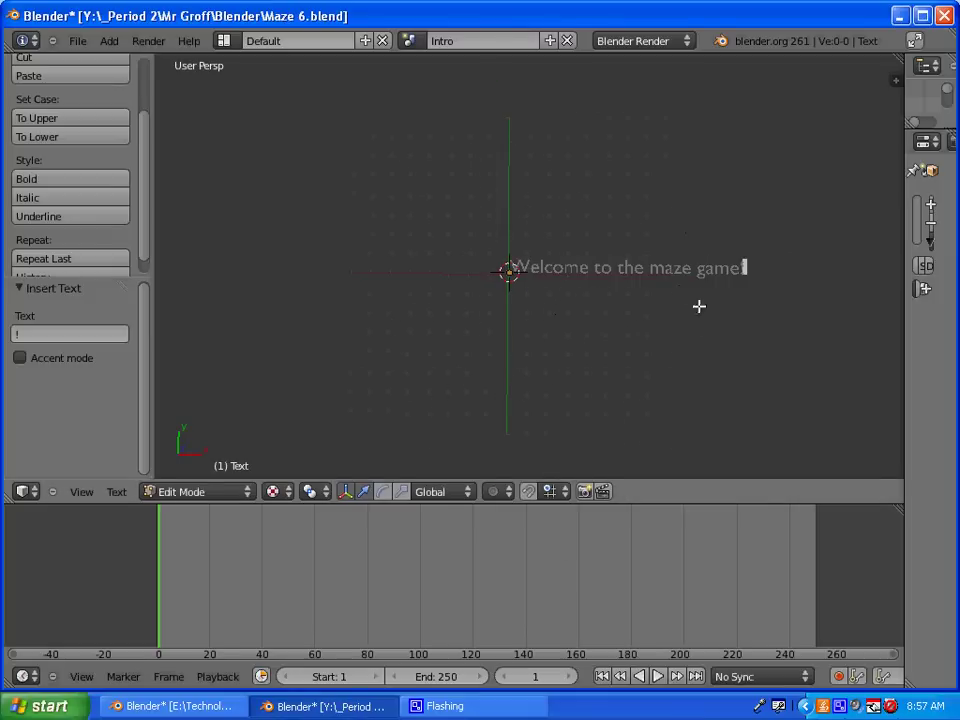
pyautogui.click(222, 494)
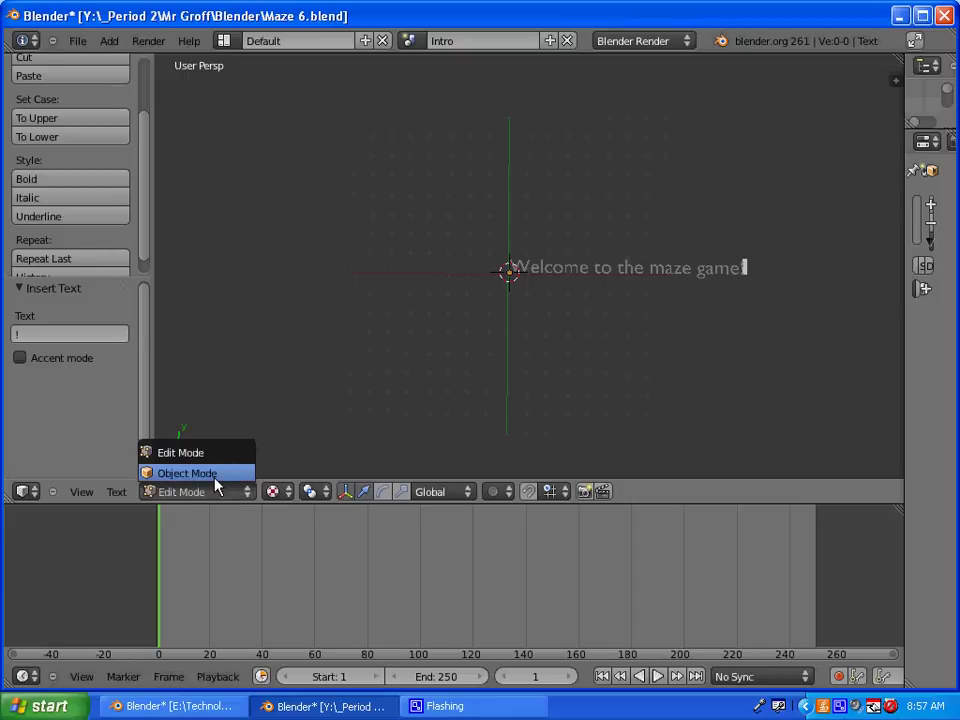
pyautogui.click(190, 473)
pyautogui.press('s')
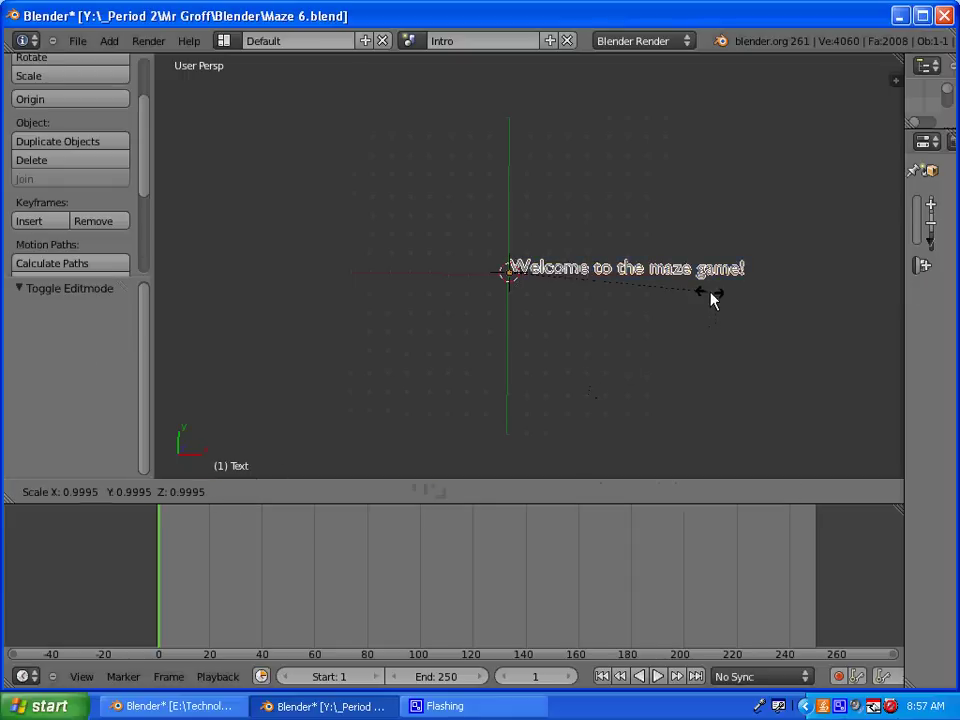
pyautogui.click(566, 308)
pyautogui.moveTo(566, 308); pyautogui.dragTo(580, 308, button='middle')
pyautogui.scroll(1, 520, 322)
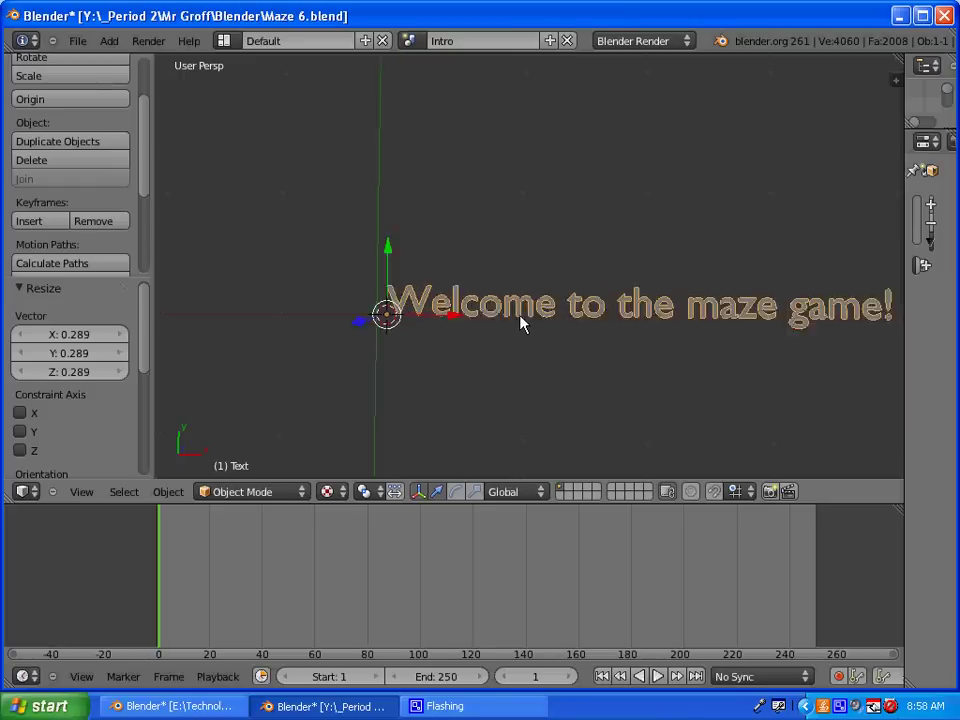
pyautogui.scroll(-3, 697, 266)
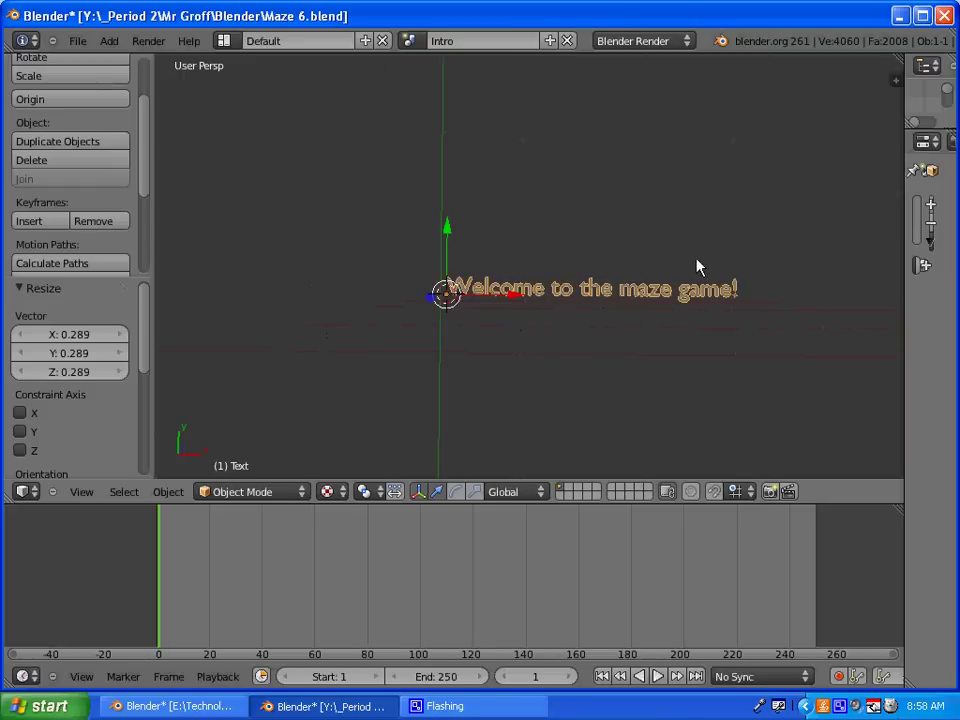
# Add a camera to the Intro scene and check the view through it
pyautogui.click(109, 41)
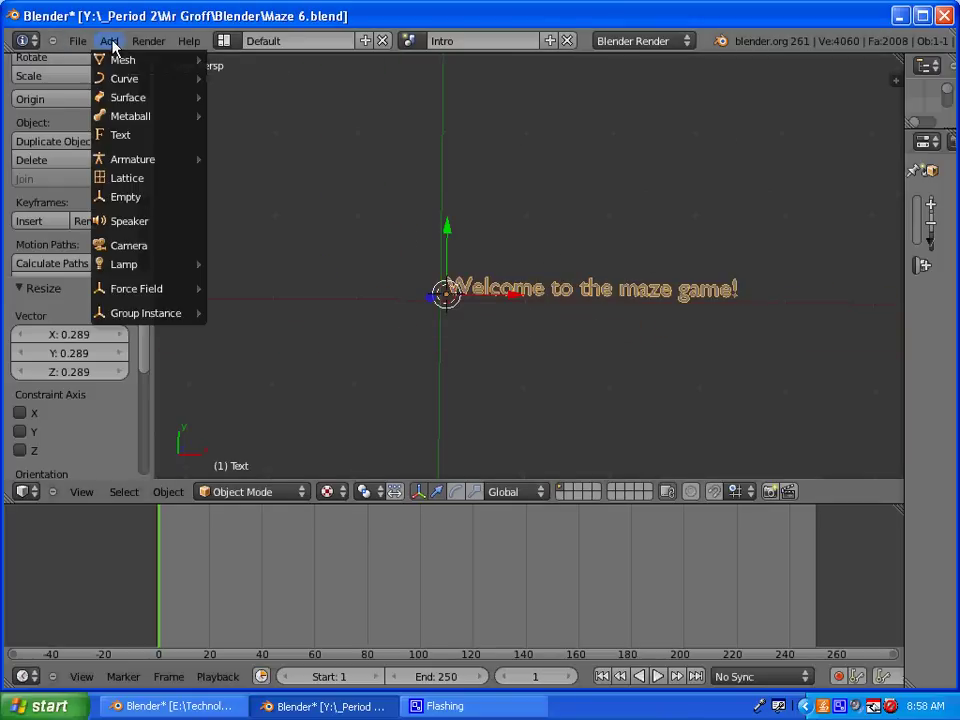
pyautogui.click(143, 247)
pyautogui.scroll(2, 487, 343)
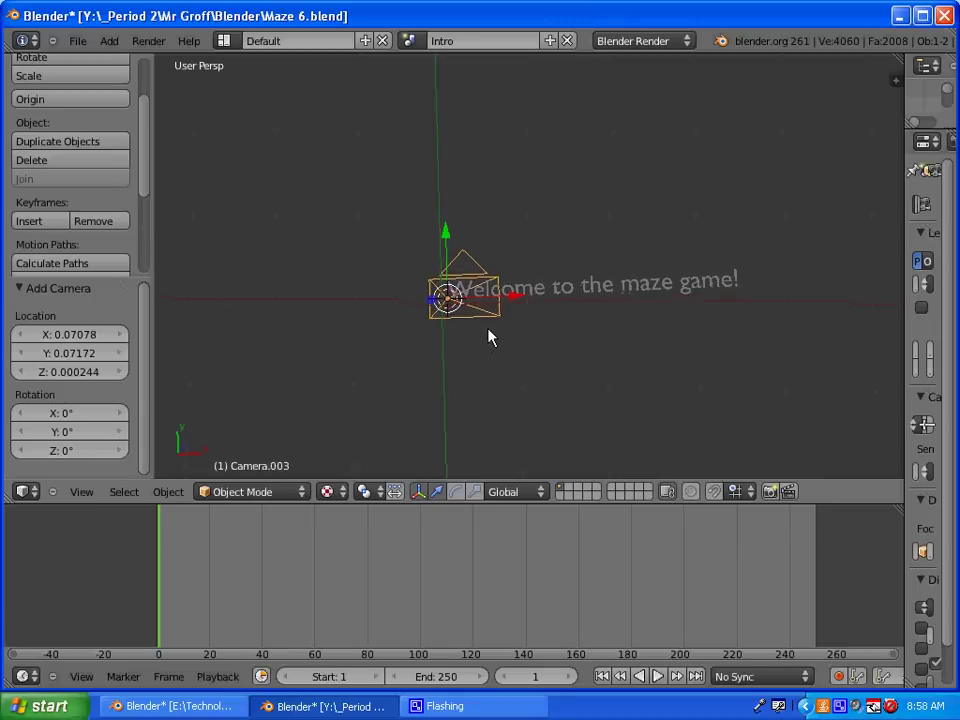
pyautogui.press('KP_0')
pyautogui.scroll(-4, 529, 347)
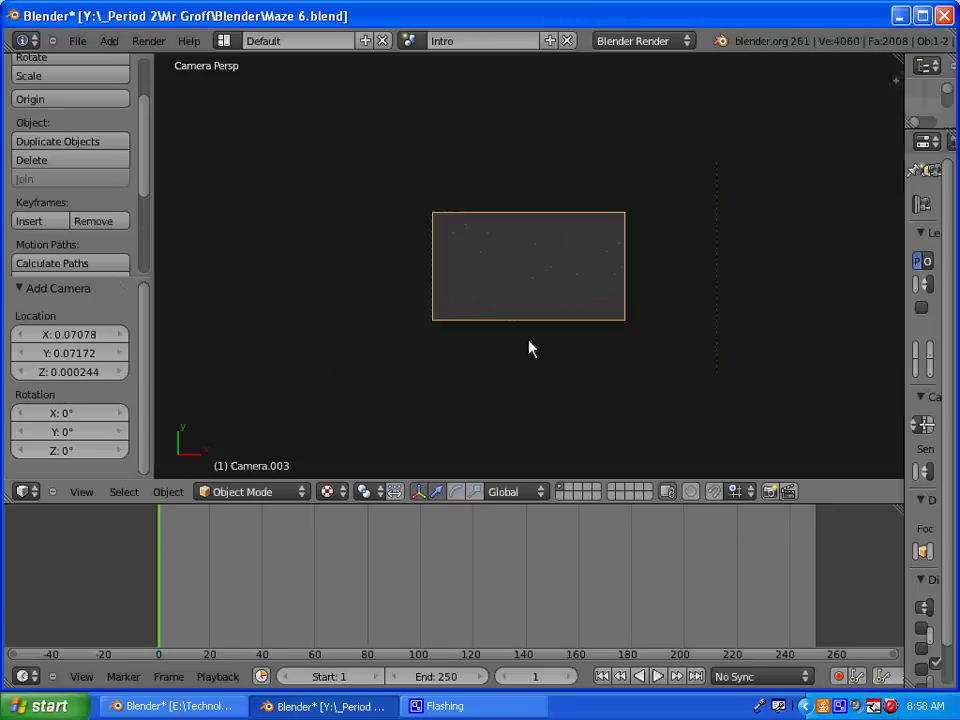
# Raise the camera above the welcome text along the Z axis, ending with a 7.888-unit move, and look through it
pyautogui.moveTo(536, 354); pyautogui.dragTo(573, 324, button='middle')
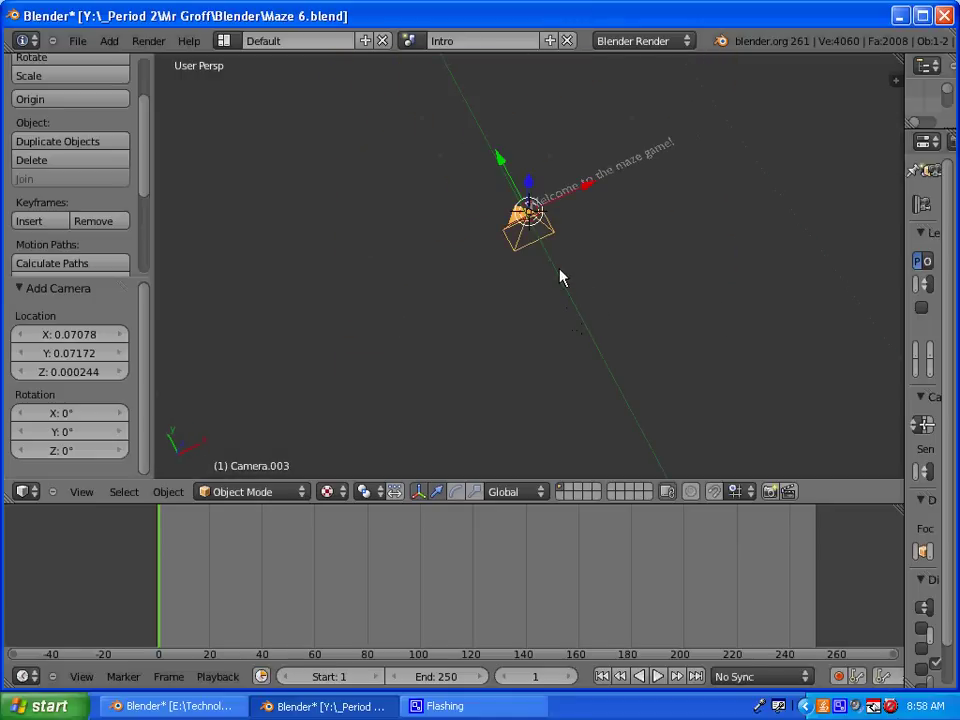
pyautogui.scroll(3, 564, 274)
pyautogui.moveTo(553, 272); pyautogui.dragTo(605, 187, button='middle')
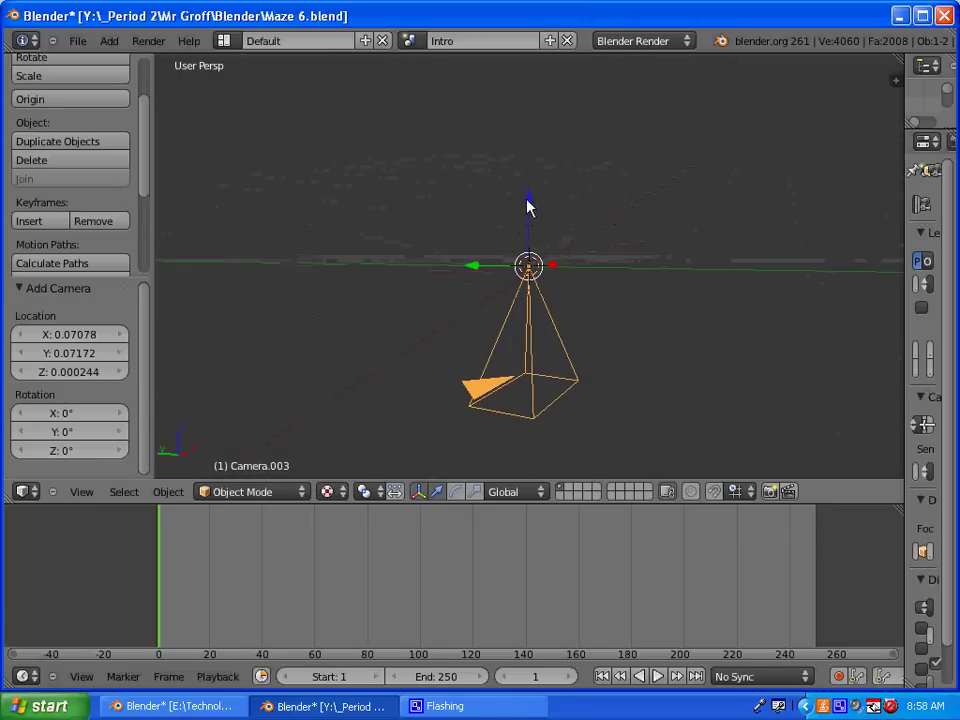
pyautogui.press('g')
pyautogui.press('z')
pyautogui.click(540, 10)
pyautogui.scroll(-3, 585, 176)
pyautogui.press('g')
pyautogui.press('z')
pyautogui.click(533, 95)
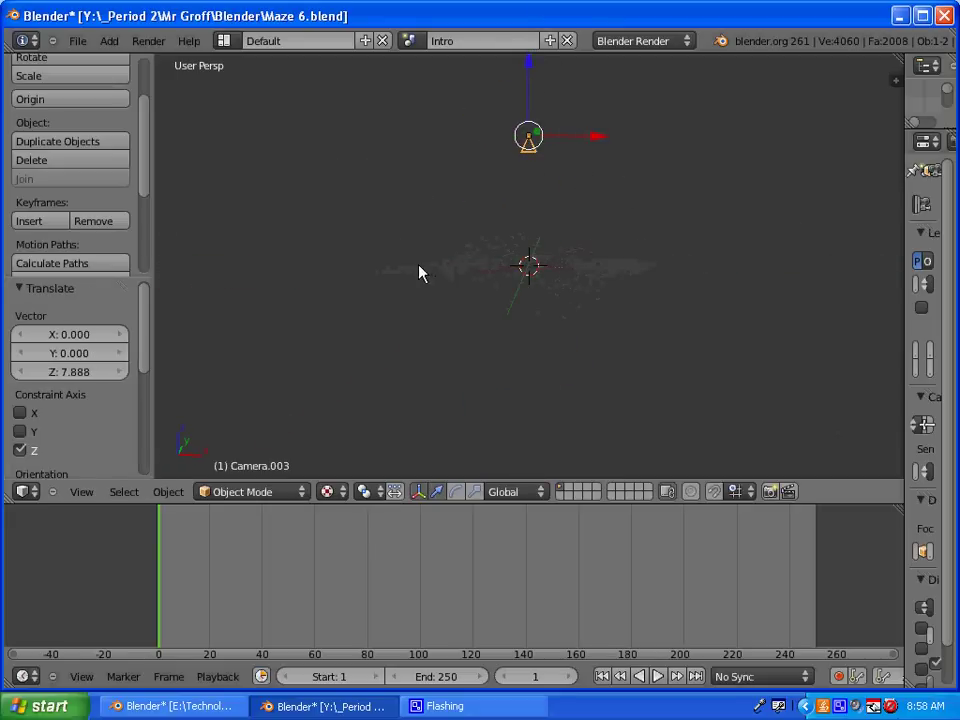
pyautogui.press('KP_0')
pyautogui.scroll(3, 519, 321)
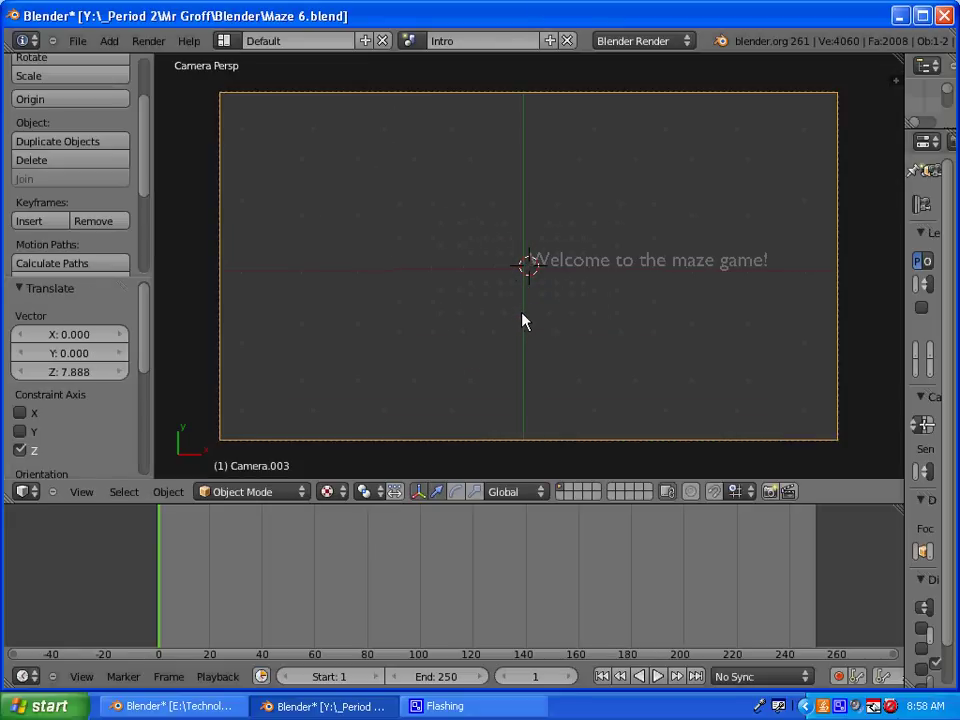
# Move the welcome text by -1.715 along X and 1.636 along Y to centre it near the camera frame's upper edge
pyautogui.rightClick(633, 276)
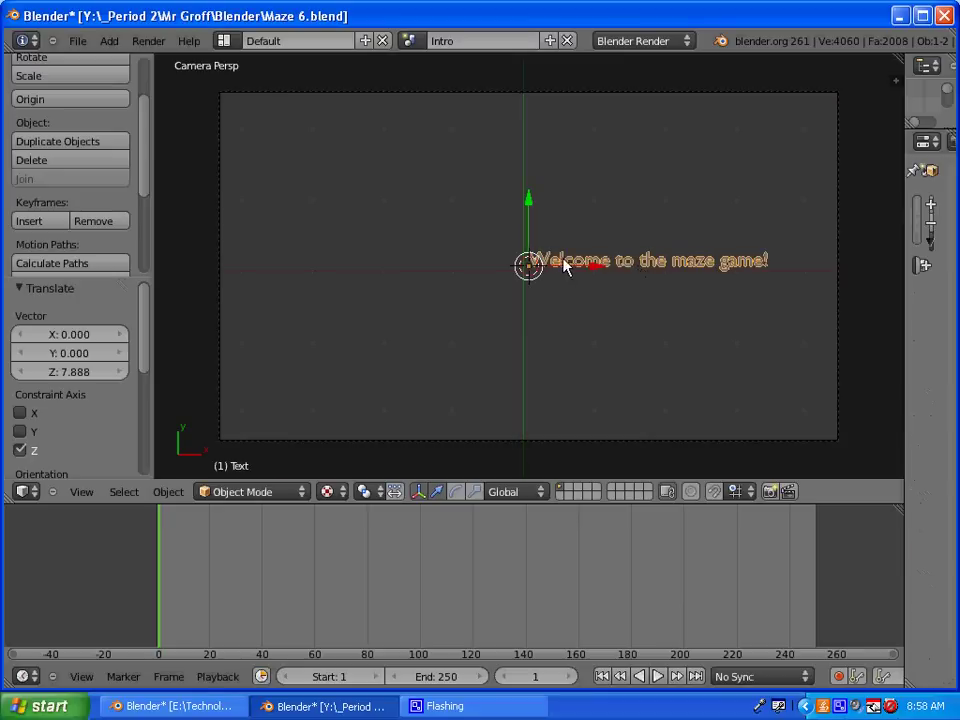
pyautogui.press('g')
pyautogui.press('x')
pyautogui.click(467, 285)
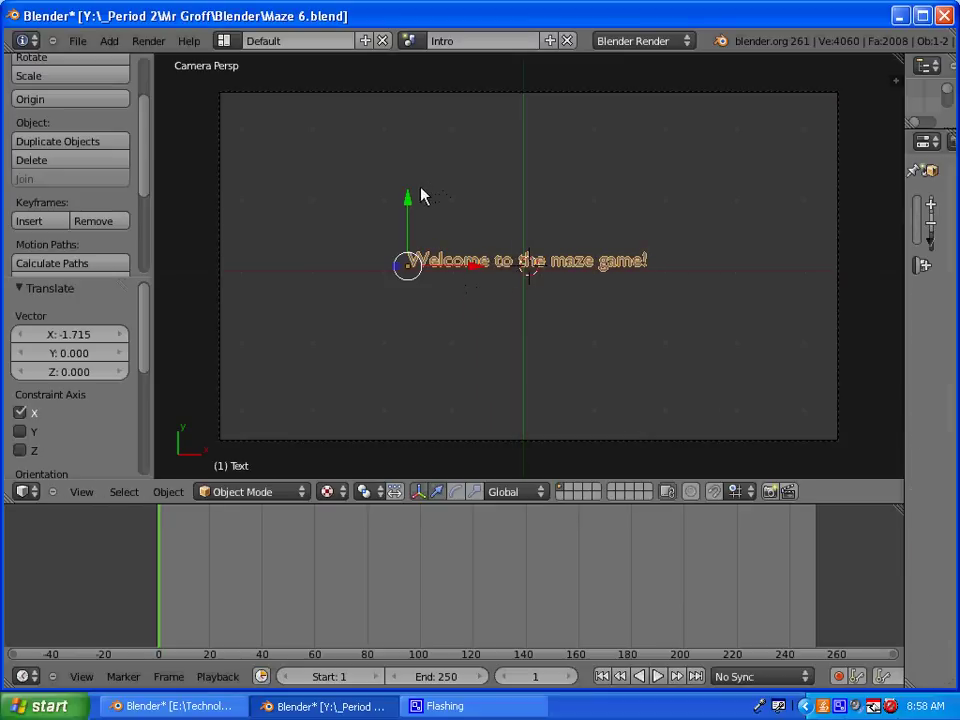
pyautogui.press('g')
pyautogui.press('y')
pyautogui.click(413, 94)
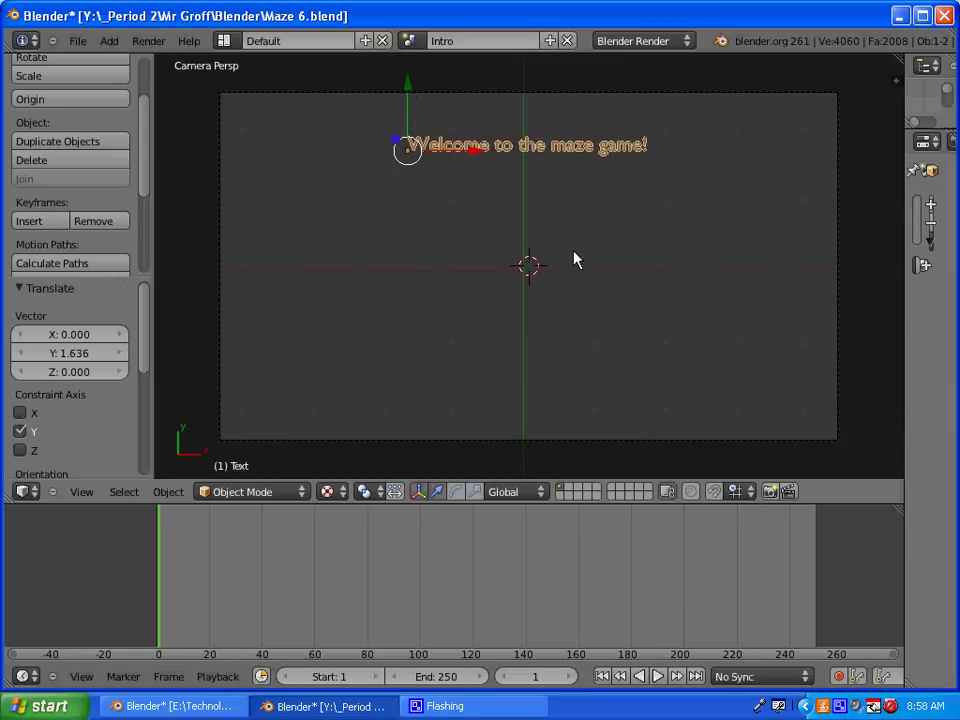
# Give the welcome text a new material with a blue diffuse colour
pyautogui.scroll(1, 575, 259)
pyautogui.scroll(-1, 480, 320)
pyautogui.moveTo(903, 198); pyautogui.dragTo(655, 214)
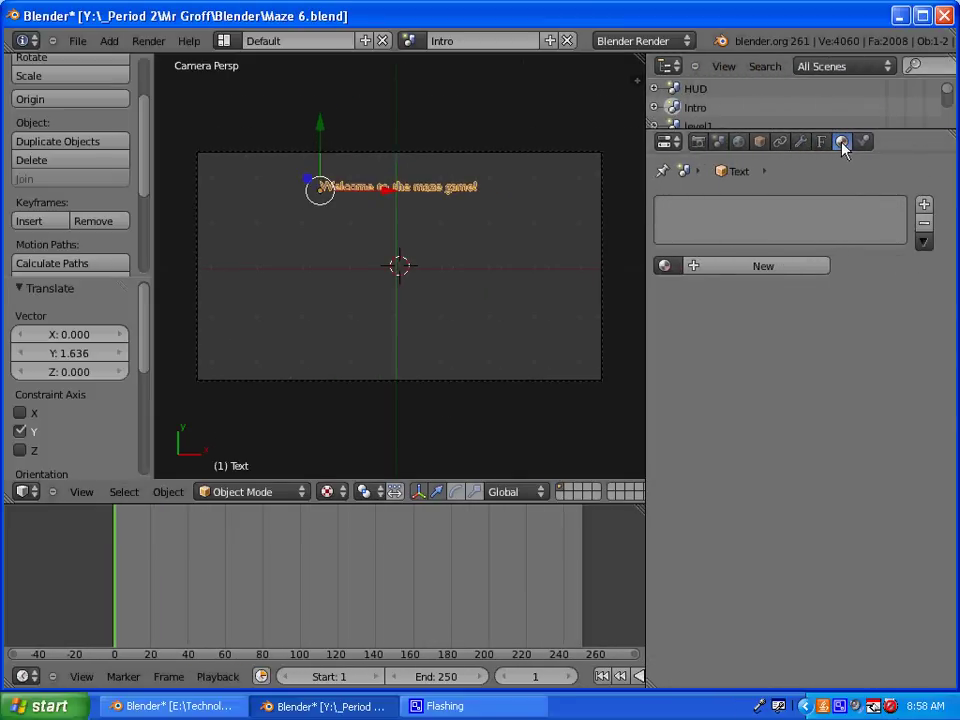
pyautogui.click(748, 266)
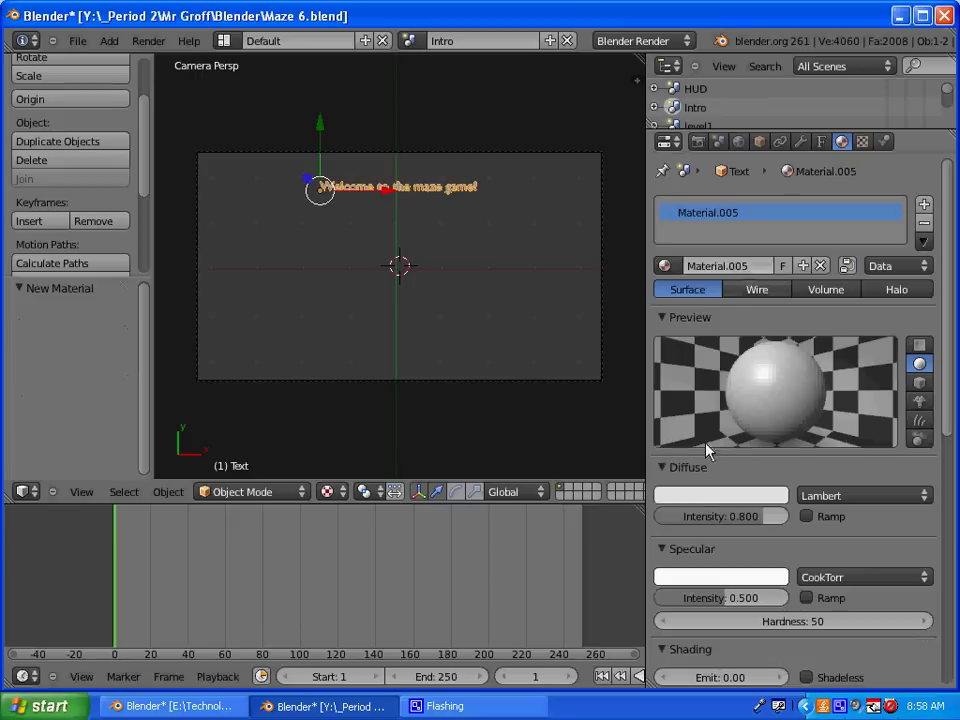
pyautogui.click(701, 495)
pyautogui.click(714, 311)
pyautogui.click(749, 272)
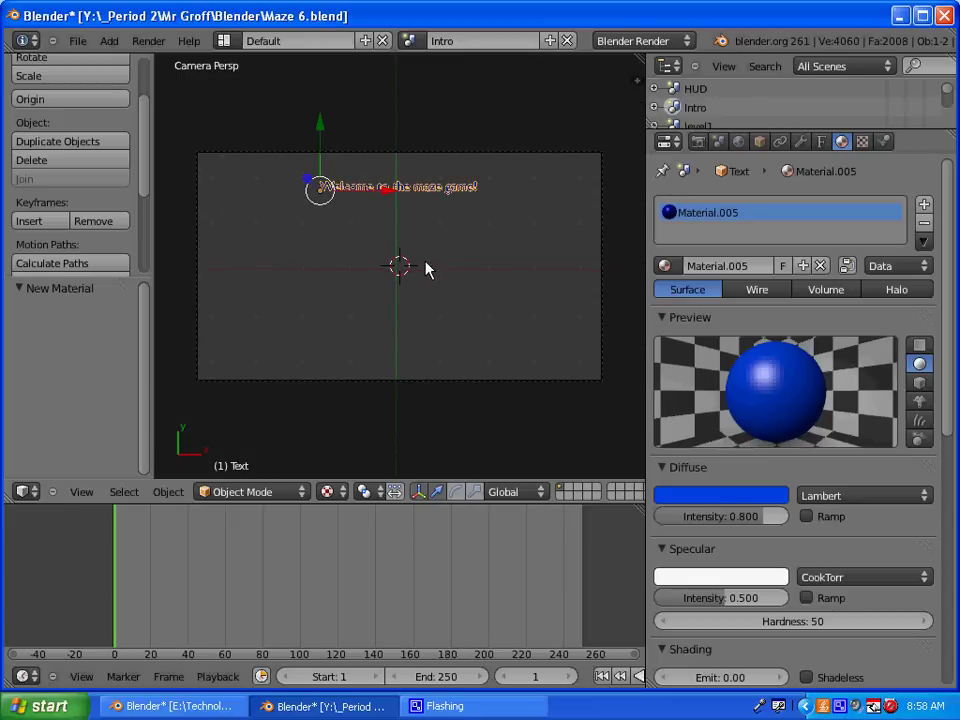
# Run the game to check the text colour, and compare it with the intro text in the Maze - Final.blend window
pyautogui.press('p')
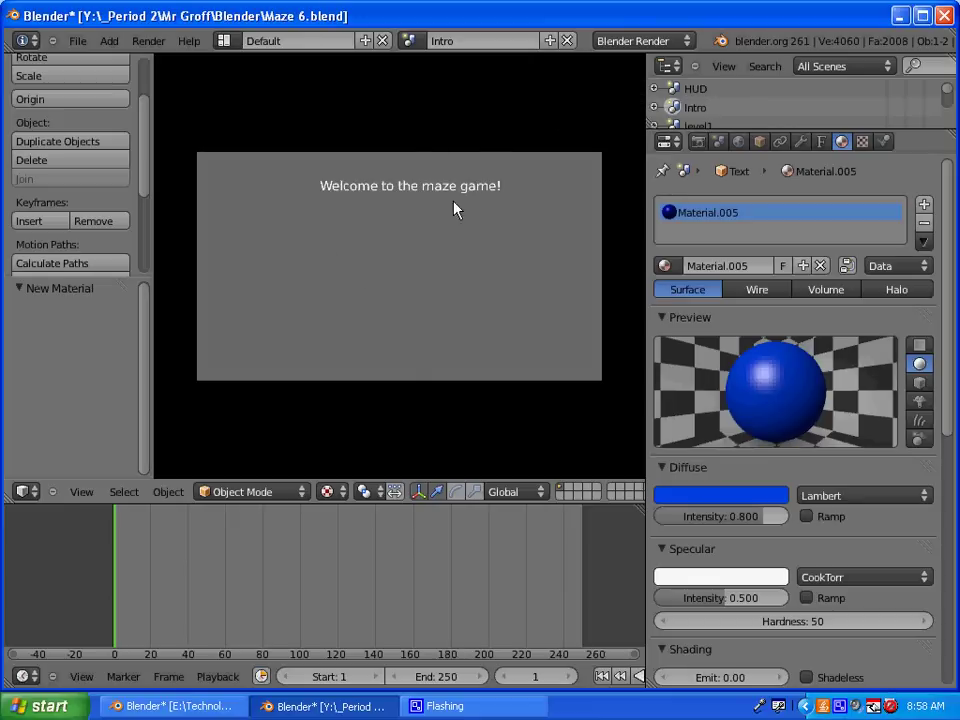
pyautogui.press('Escape')
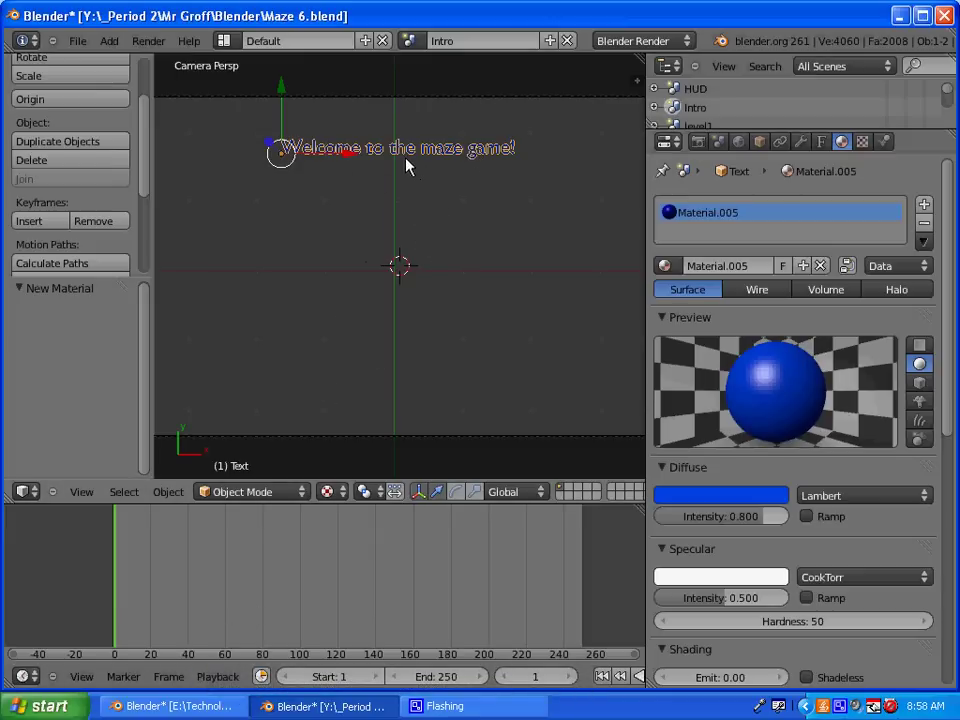
pyautogui.click(258, 704)
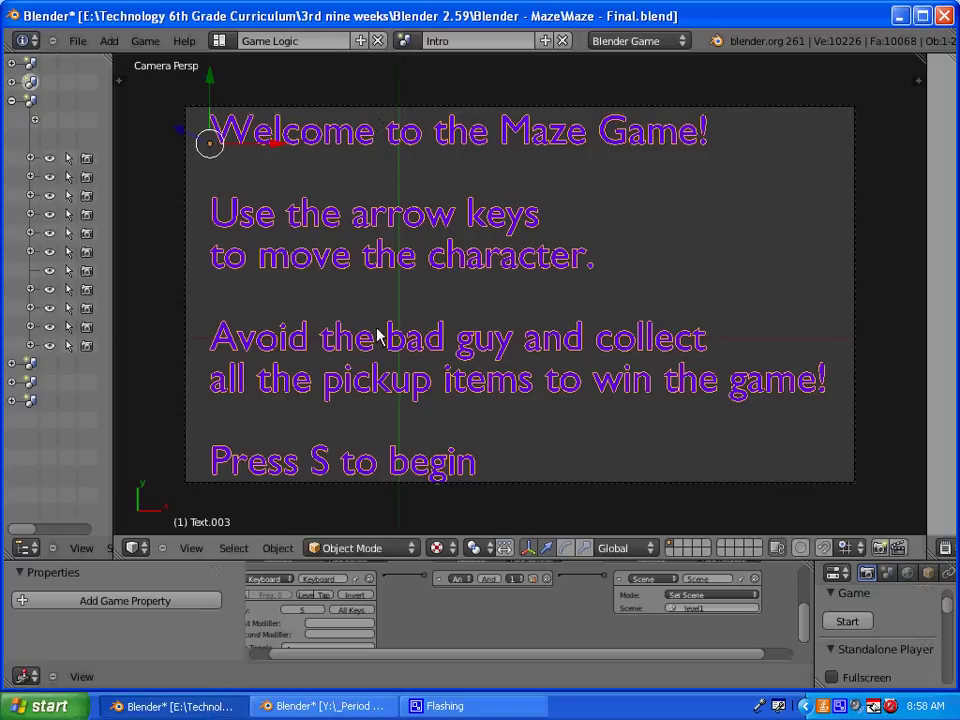
pyautogui.click(330, 706)
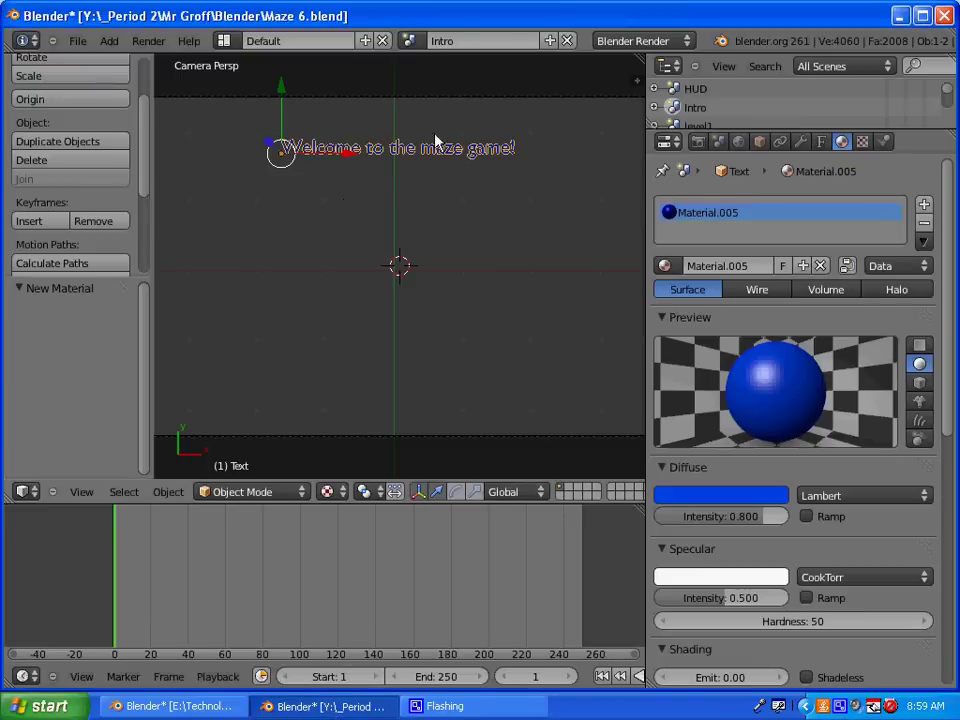
# Convert the welcome text to a curve and that curve to a mesh, and test it in the game
pyautogui.scroll(1, 311, 207)
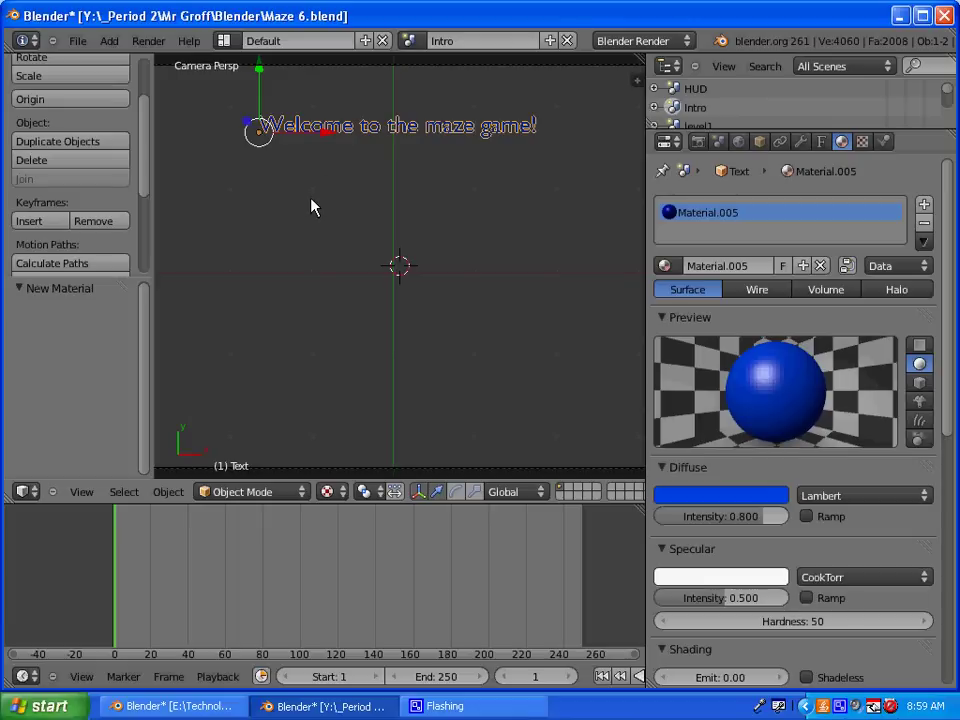
pyautogui.hotkey('alt', 'c')
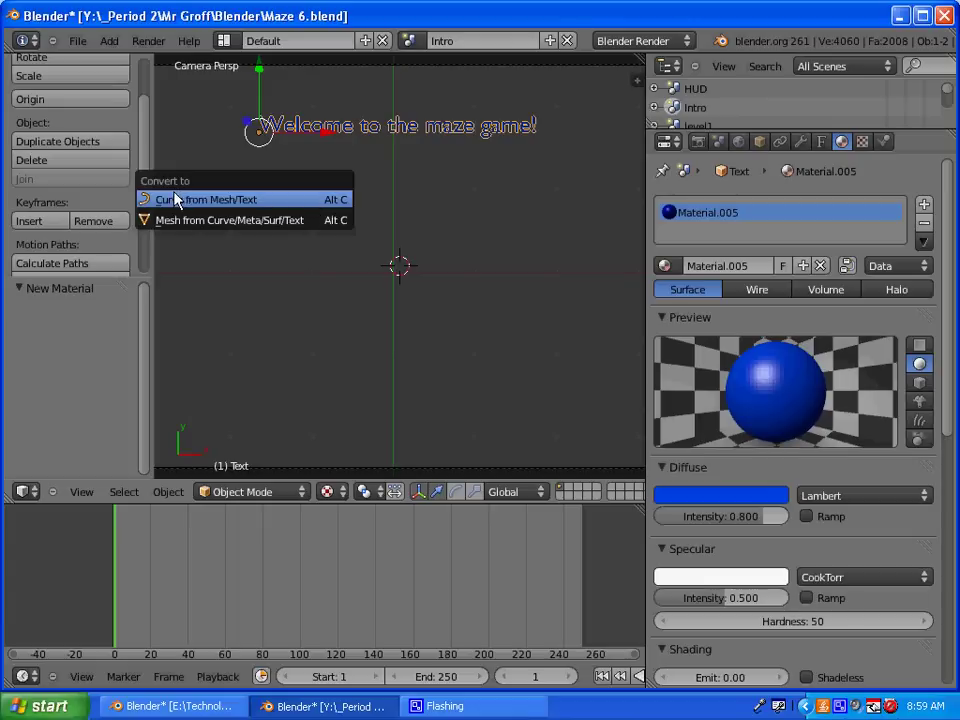
pyautogui.click(229, 203)
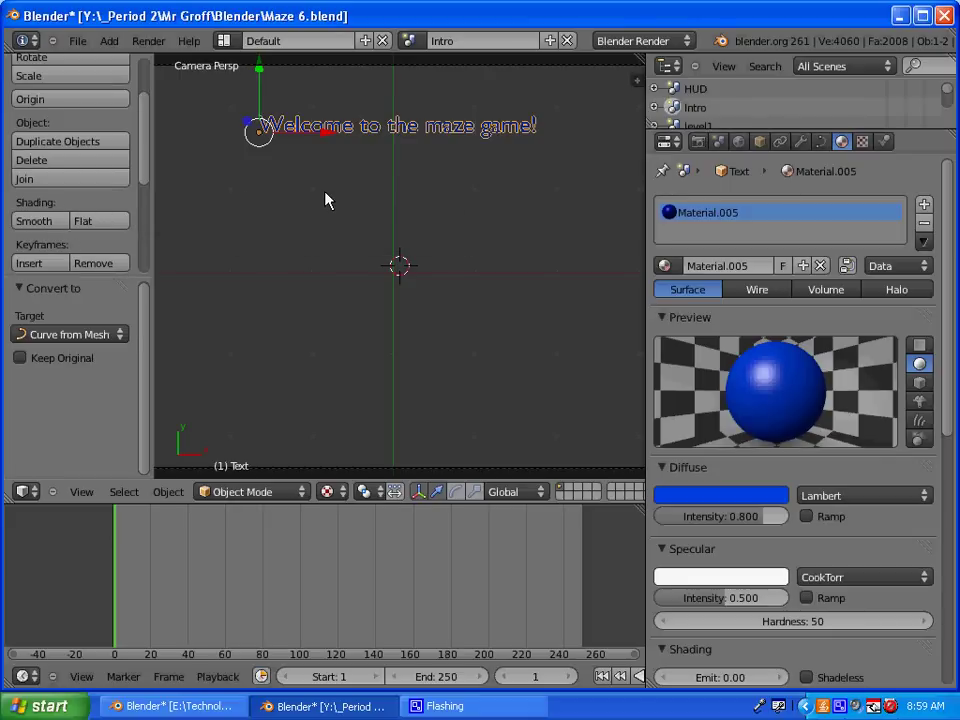
pyautogui.hotkey('alt', 'c')
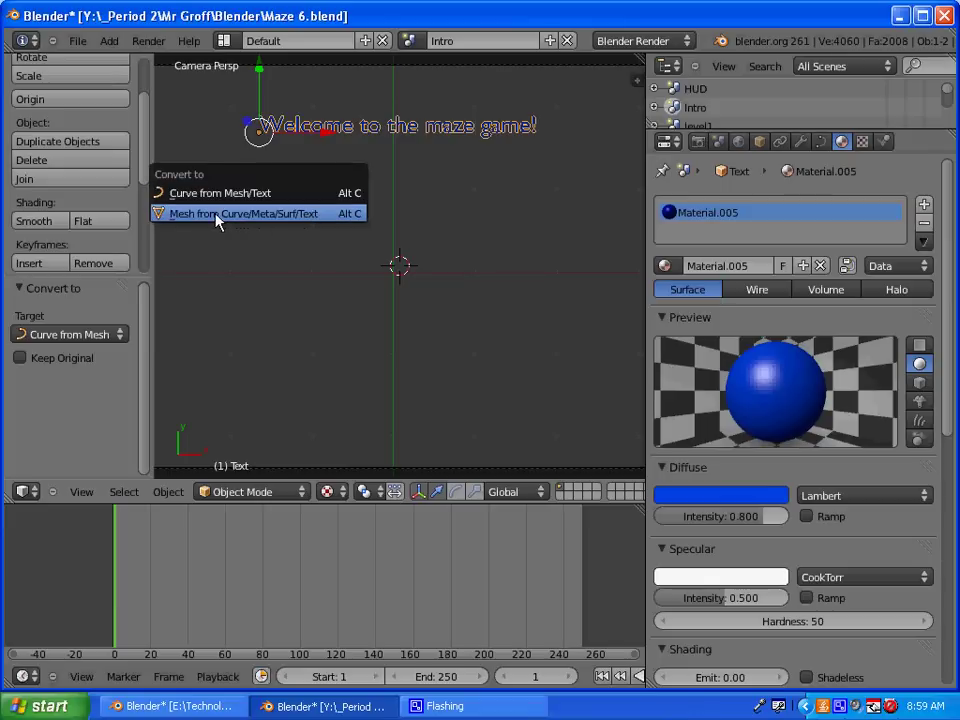
pyautogui.click(248, 214)
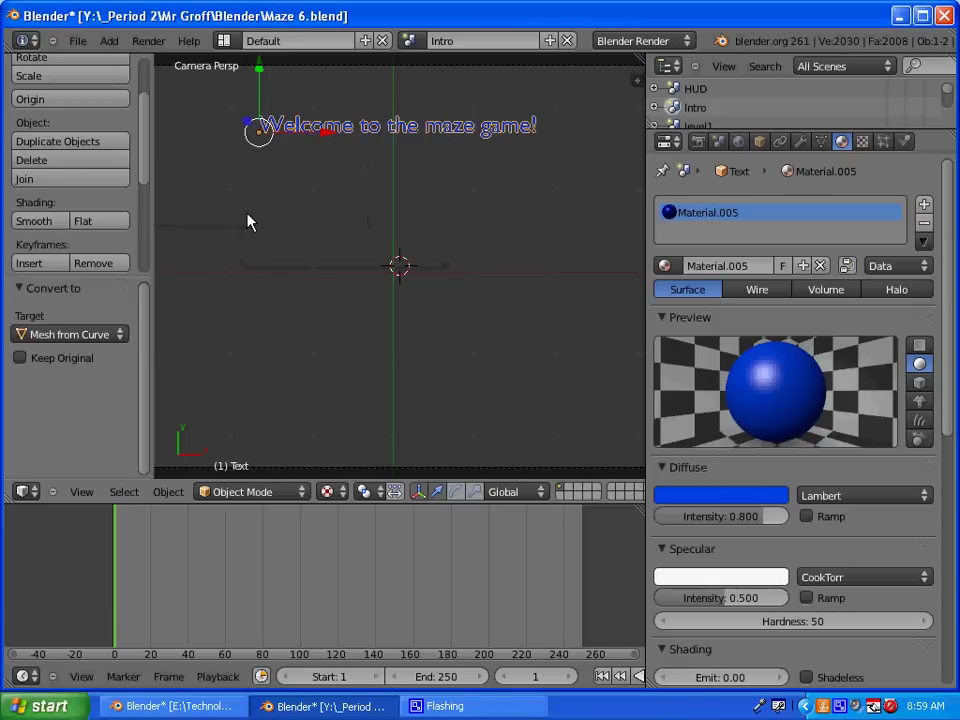
pyautogui.press('p')
# Consult the intro in the Maze - Final.blend window, and switch Maze 6 to the Game Logic layout with the Intro scene active
pyautogui.click(170, 706)
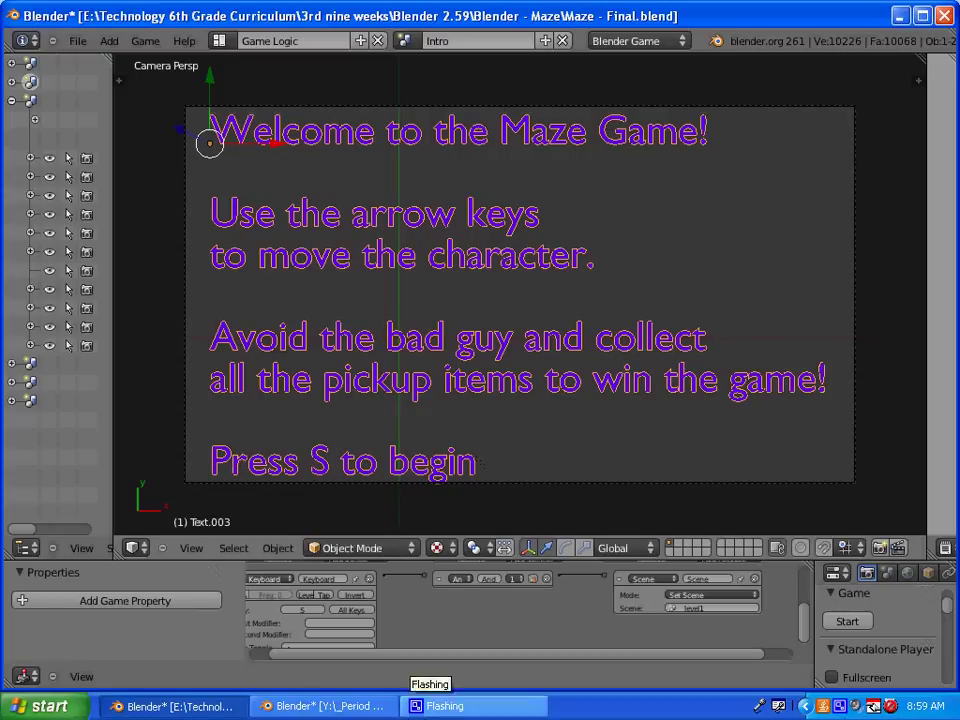
pyautogui.click(305, 700)
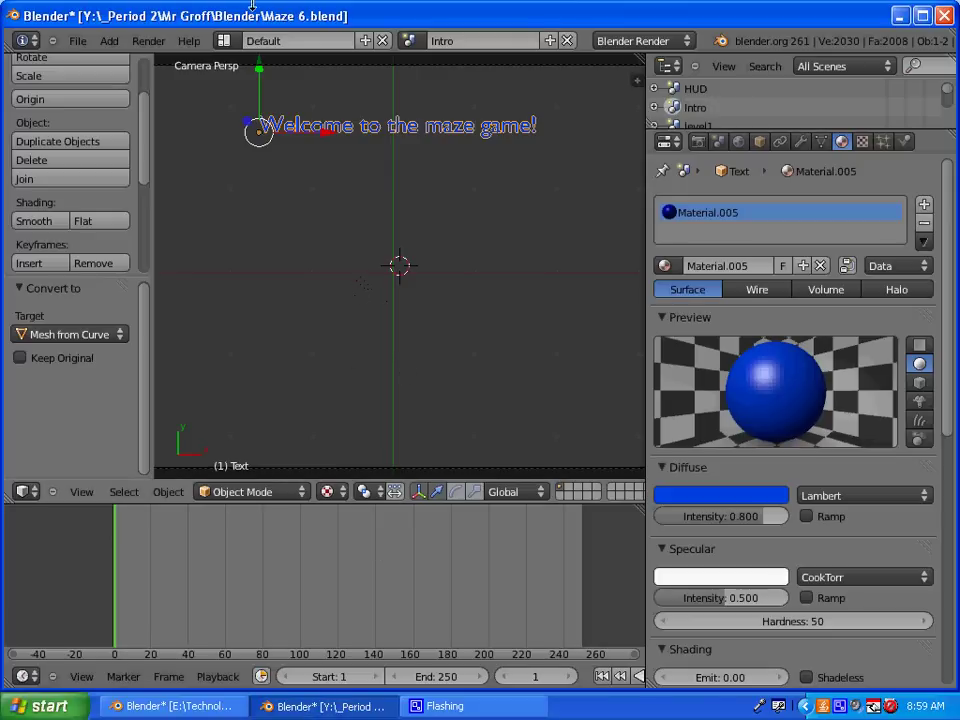
pyautogui.click(224, 40)
pyautogui.click(232, 122)
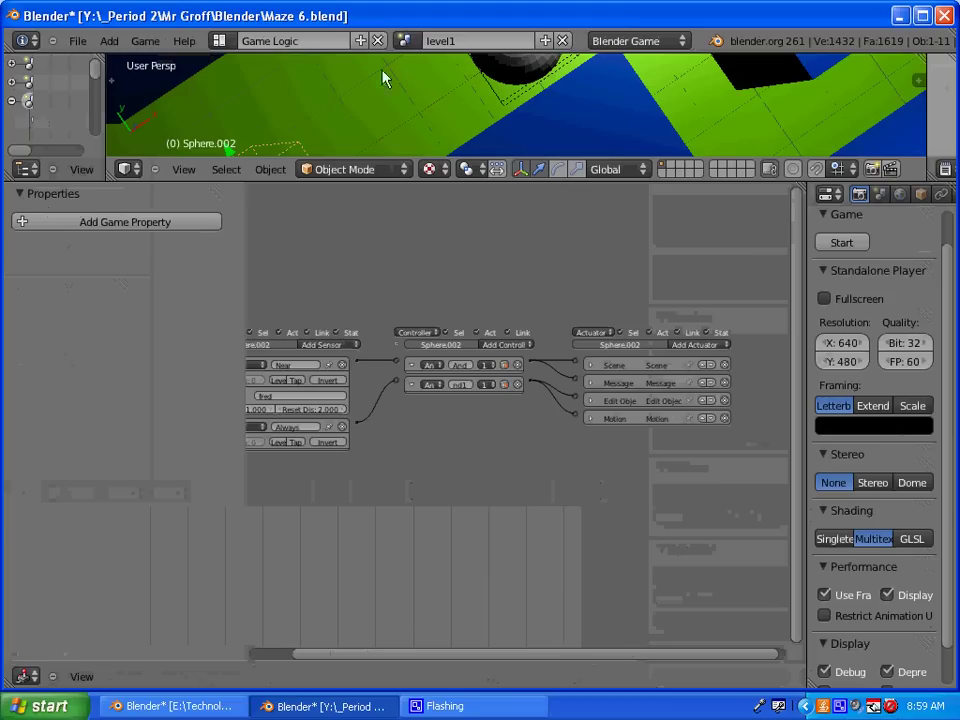
pyautogui.click(405, 40)
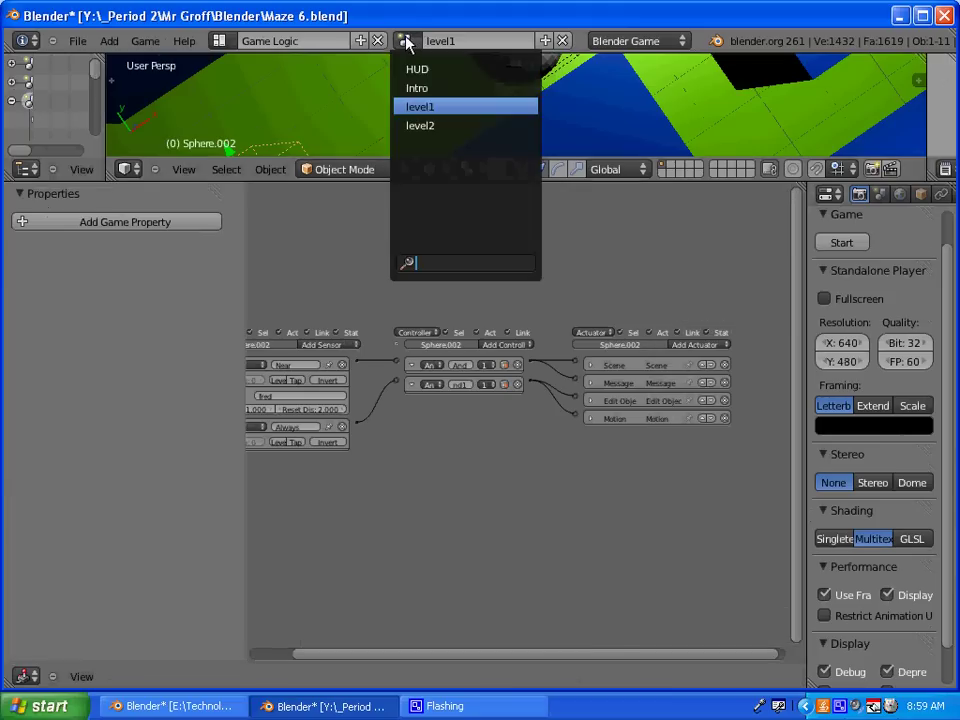
pyautogui.click(410, 88)
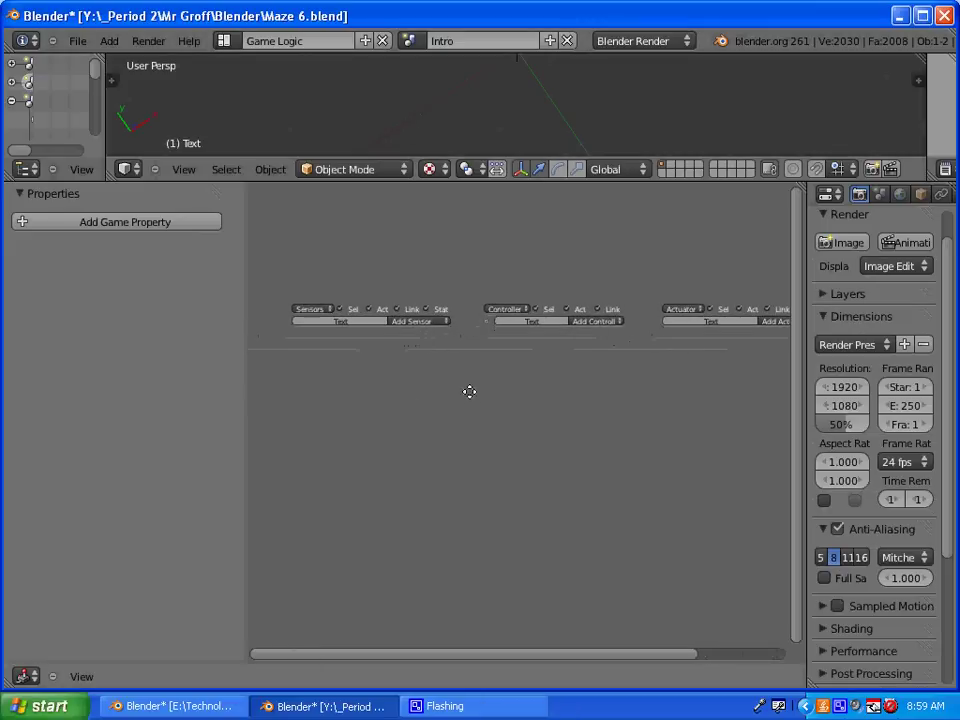
# Add a Keyboard sensor to the welcome text and assign the S key to it
pyautogui.scroll(2, 347, 446)
pyautogui.click(405, 296)
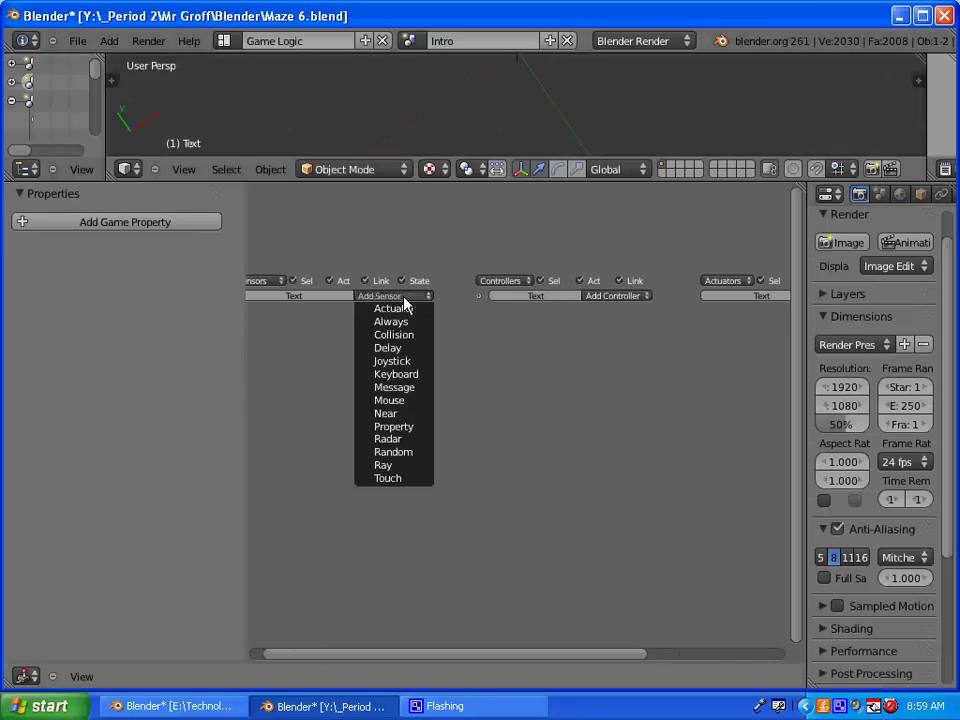
pyautogui.click(396, 374)
pyautogui.scroll(3, 364, 459)
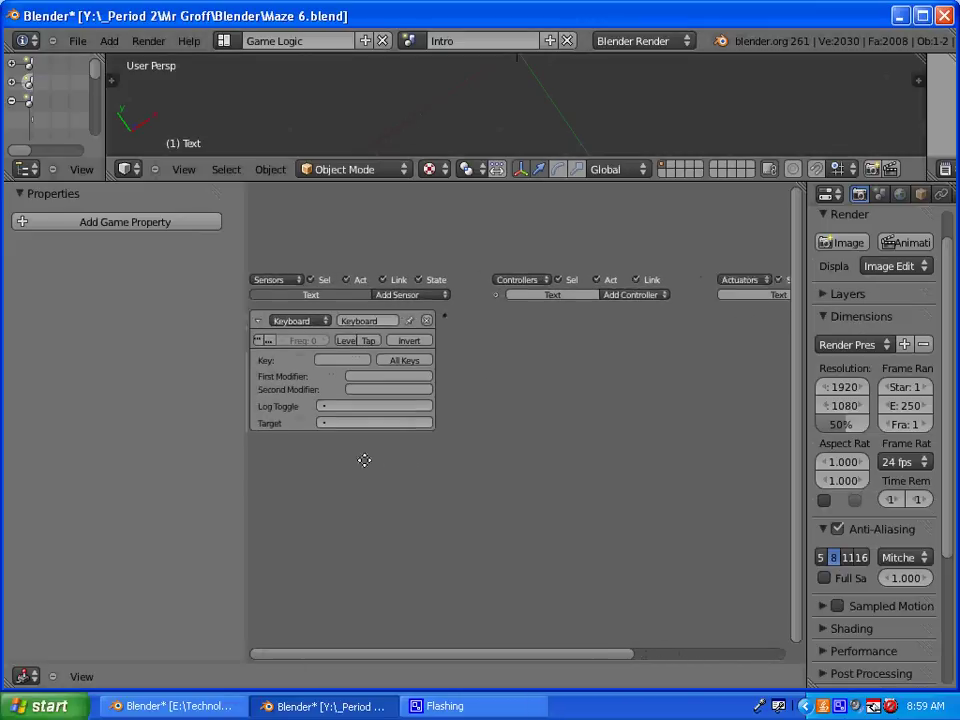
pyautogui.moveTo(420, 445); pyautogui.dragTo(440, 440, button='middle')
pyautogui.click(408, 330)
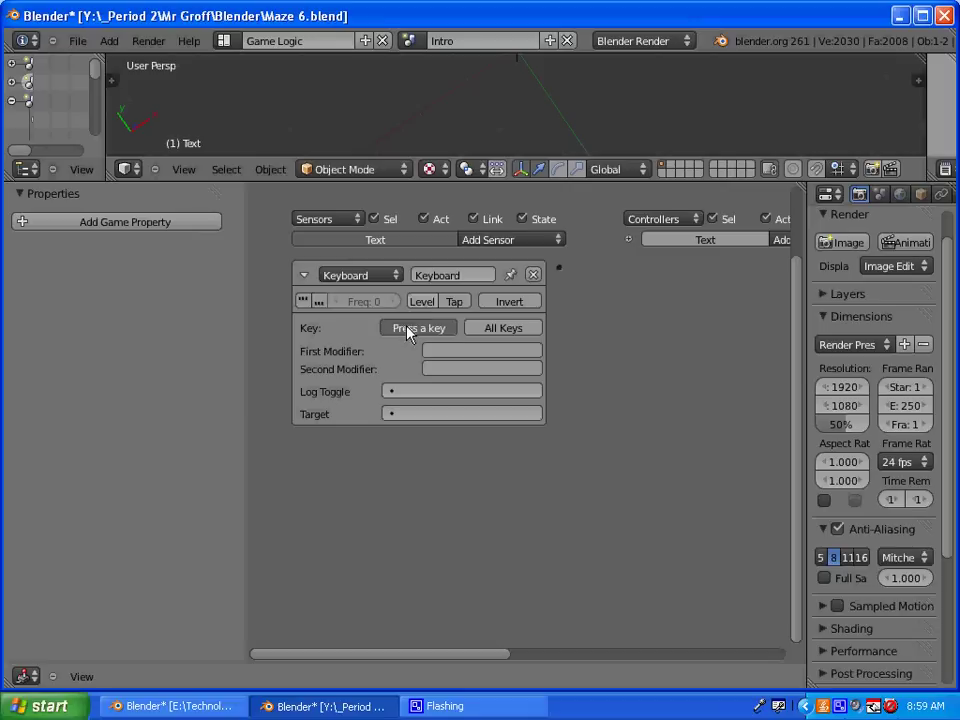
pyautogui.press('s')
# Add an And controller to the text and link the Keyboard sensor to it
pyautogui.moveTo(609, 364); pyautogui.dragTo(472, 410, button='middle')
pyautogui.click(660, 288)
pyautogui.click(655, 301)
pyautogui.moveTo(422, 315); pyautogui.dragTo(491, 318)
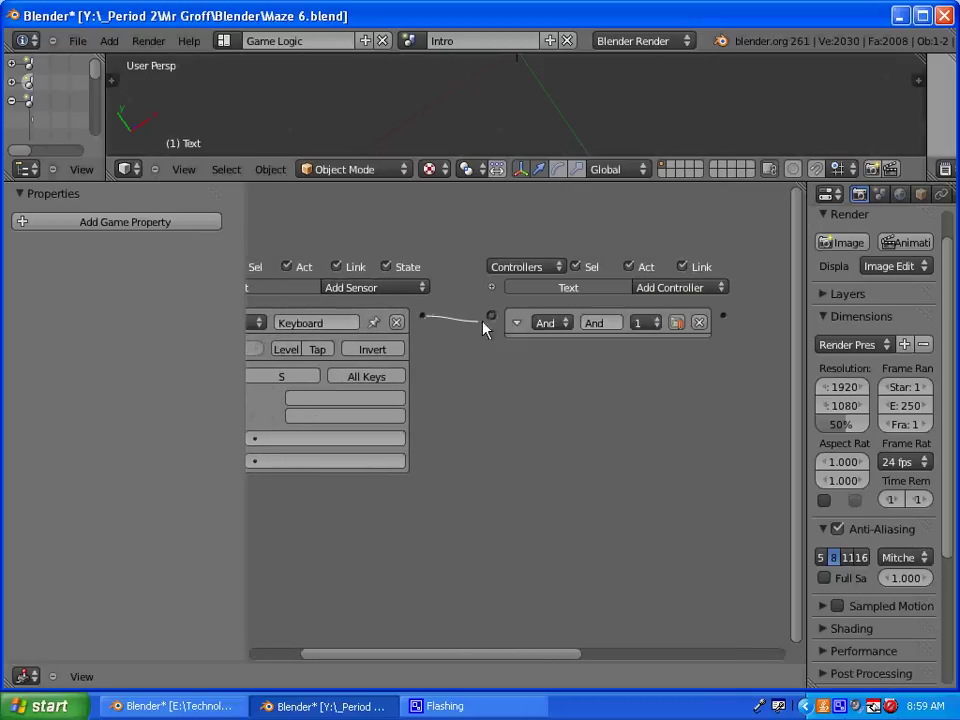
# Add a Scene actuator to the welcome text and link the And controller to it
pyautogui.moveTo(668, 396); pyautogui.dragTo(307, 402, button='middle')
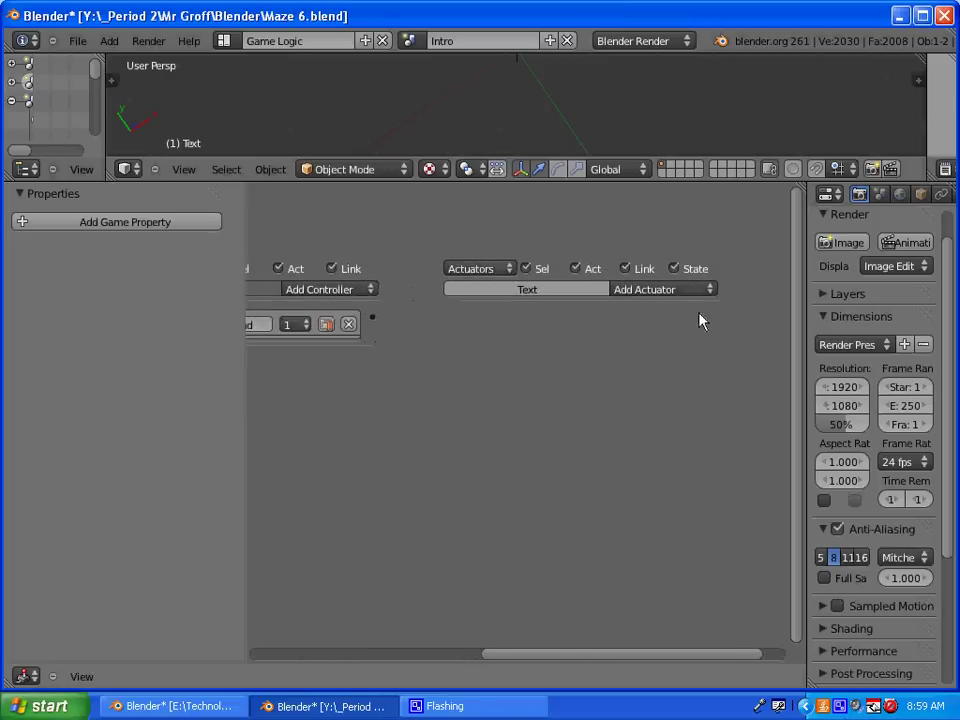
pyautogui.click(678, 290)
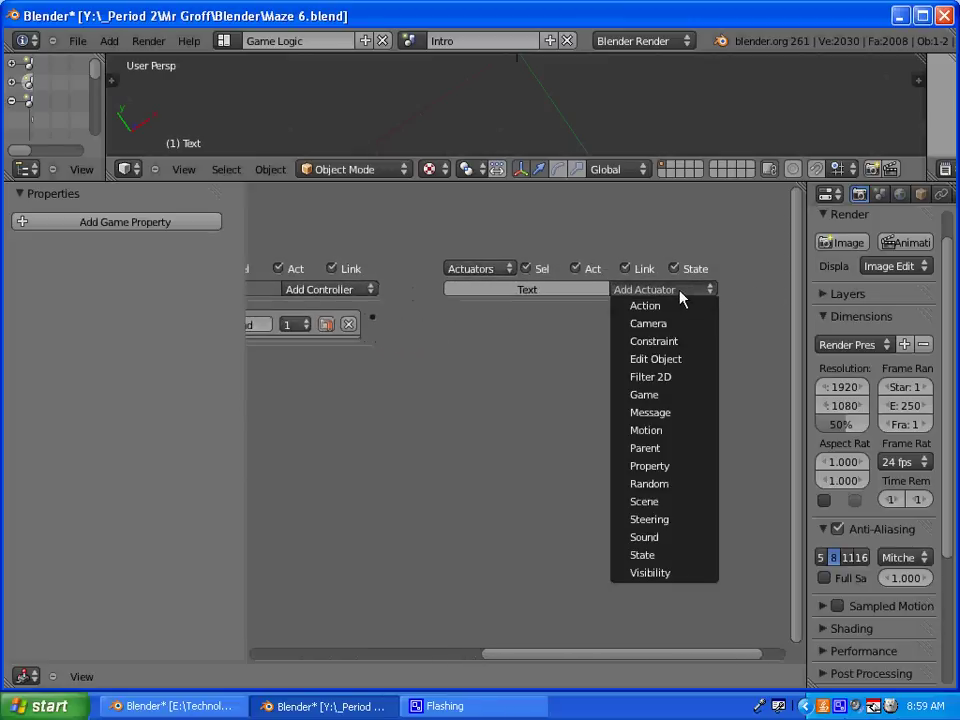
pyautogui.click(676, 504)
pyautogui.moveTo(437, 327); pyautogui.dragTo(450, 319)
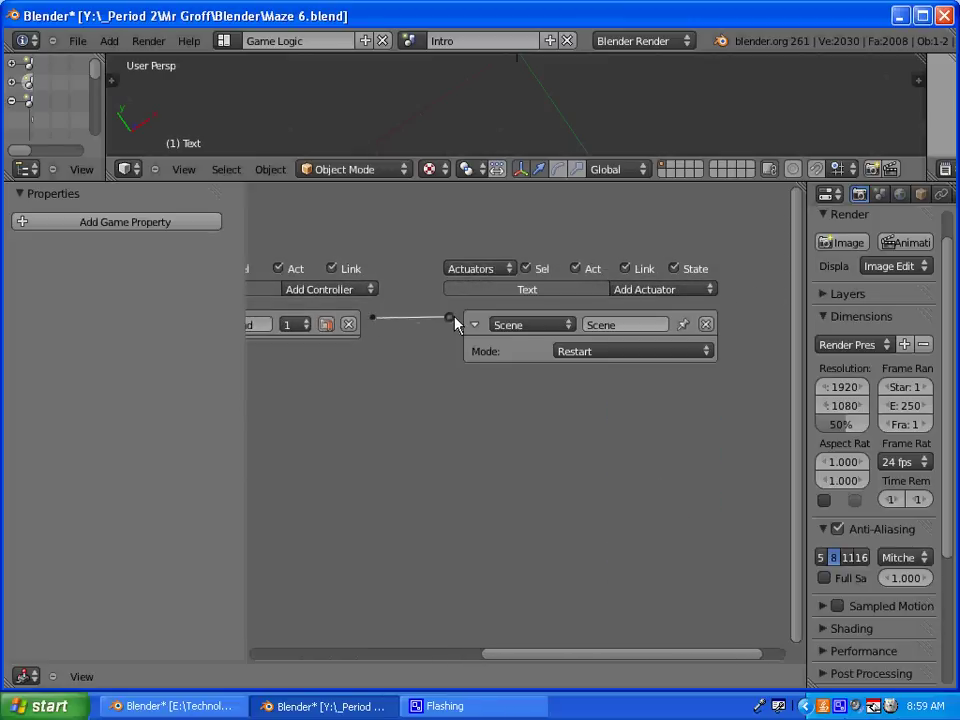
# Configure the Scene actuator to Set Scene mode with level1 as the target scene
pyautogui.click(604, 353)
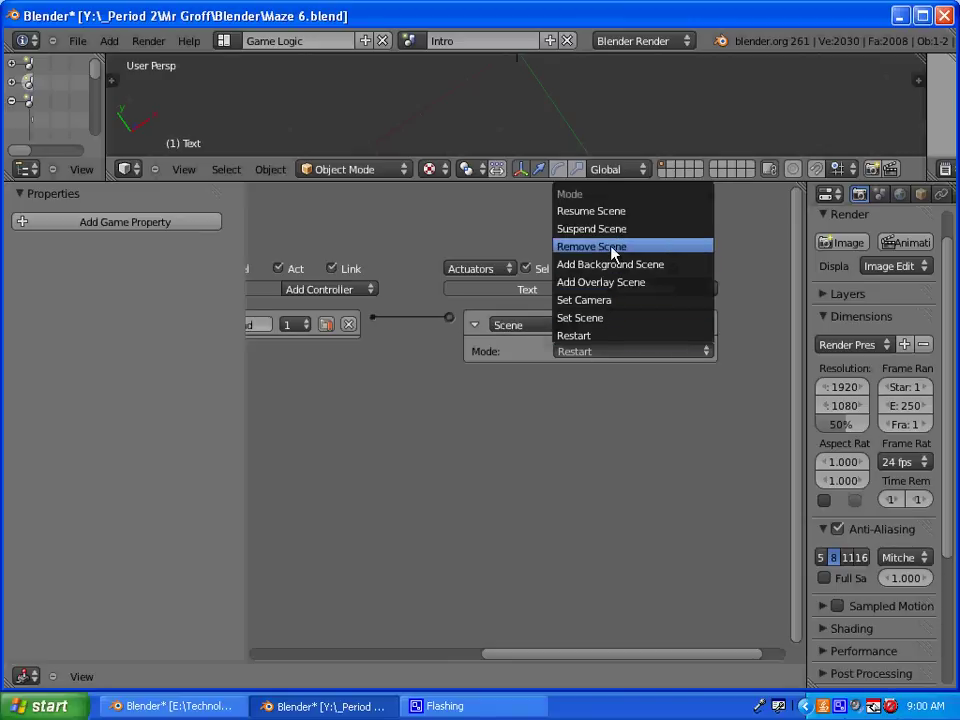
pyautogui.click(588, 320)
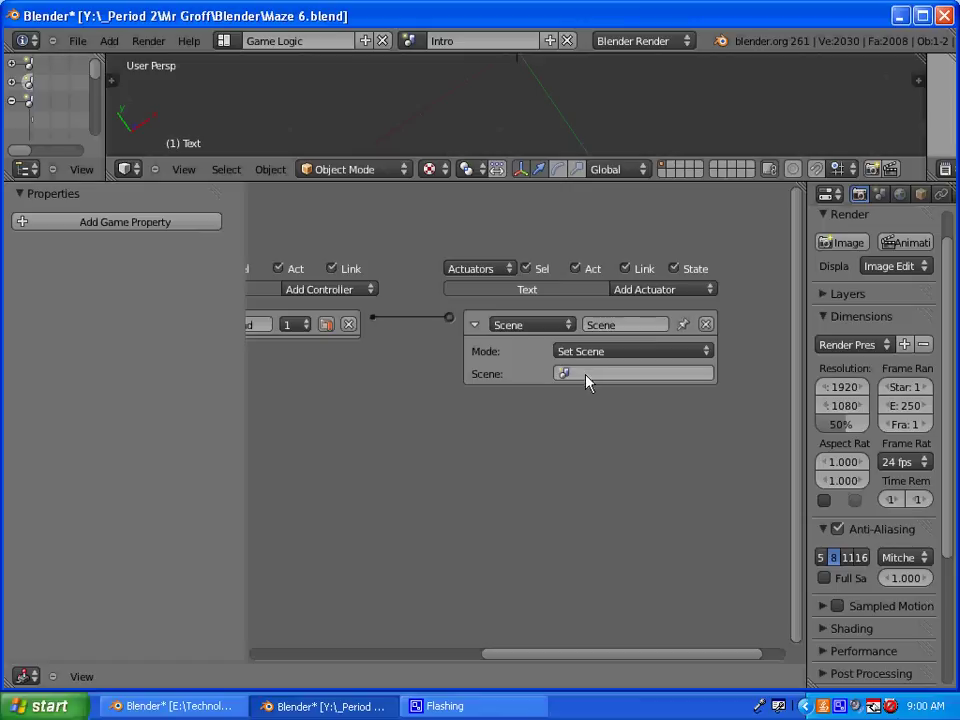
pyautogui.click(589, 373)
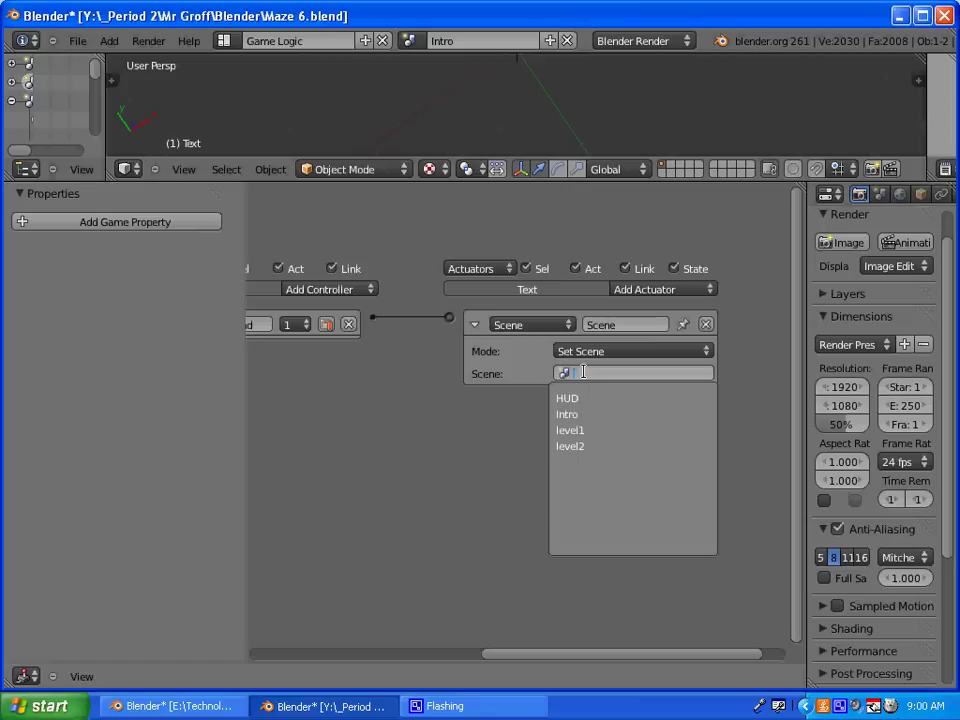
pyautogui.click(583, 429)
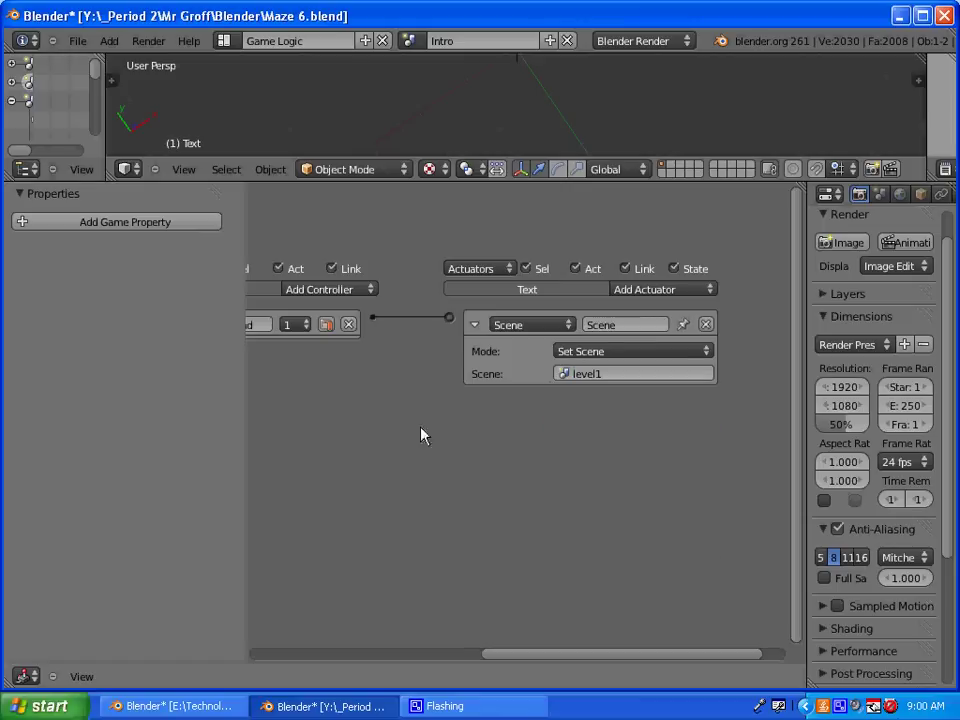
pyautogui.moveTo(422, 435); pyautogui.dragTo(634, 454, button='middle')
pyautogui.scroll(-3, 506, 431)
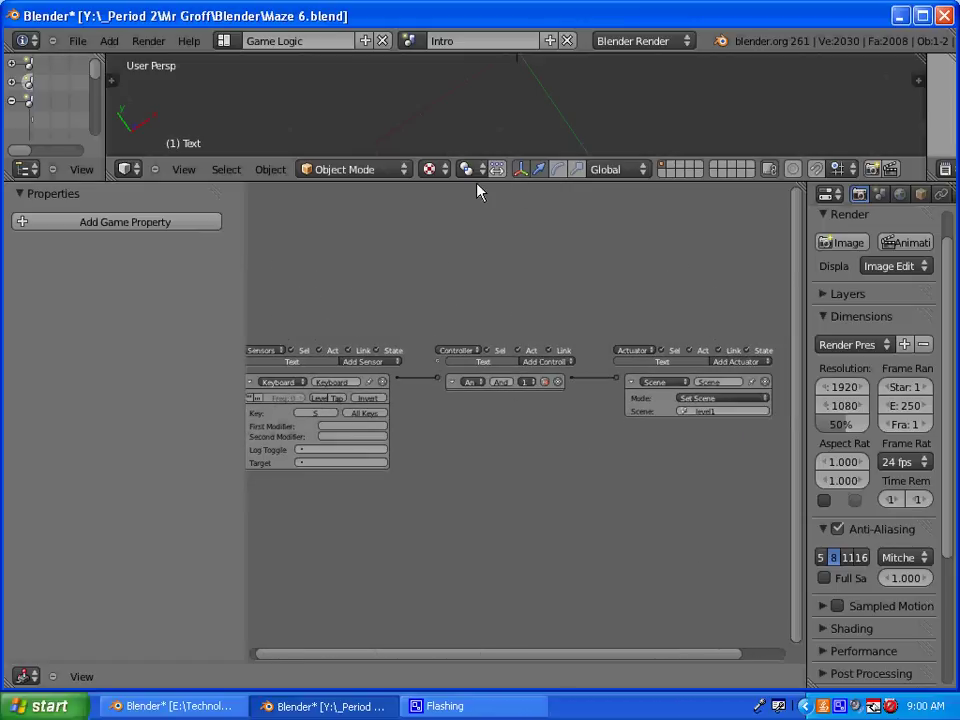
# Enlarge the 3D view and test the game through the Intro camera, starting level1 and steering the ball through the maze
pyautogui.moveTo(473, 181); pyautogui.dragTo(493, 632)
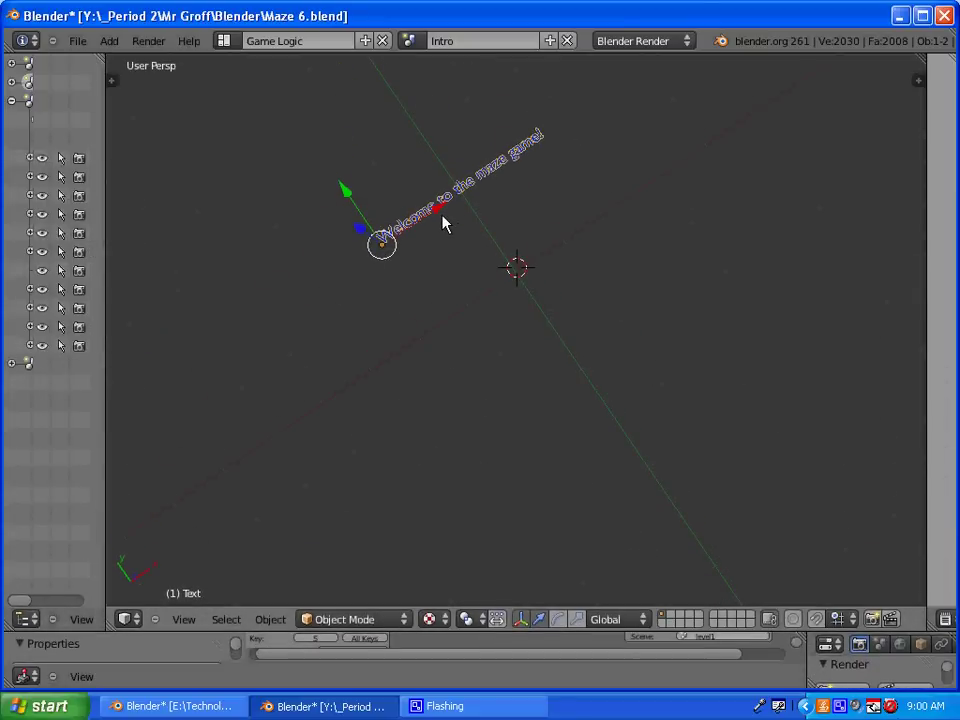
pyautogui.press('KP_0')
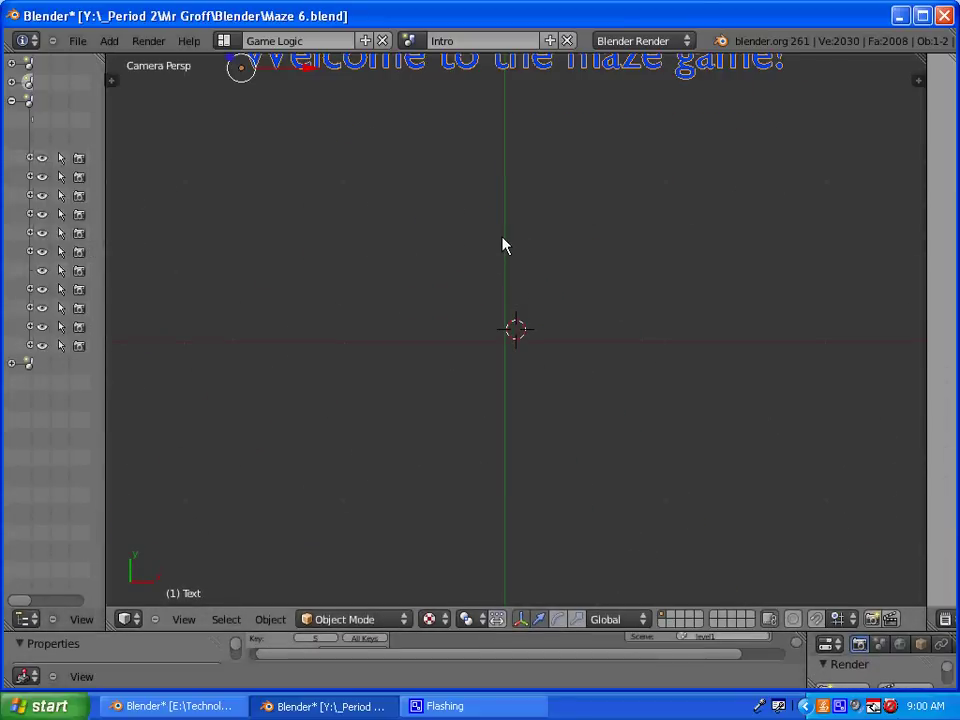
pyautogui.scroll(-3, 503, 245)
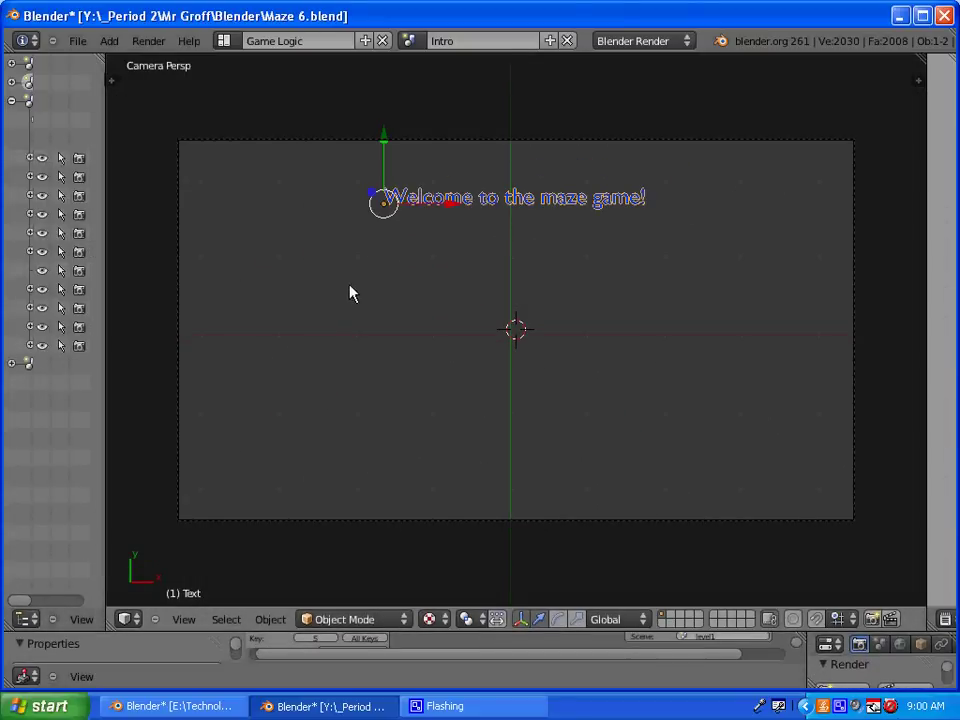
pyautogui.press('p')
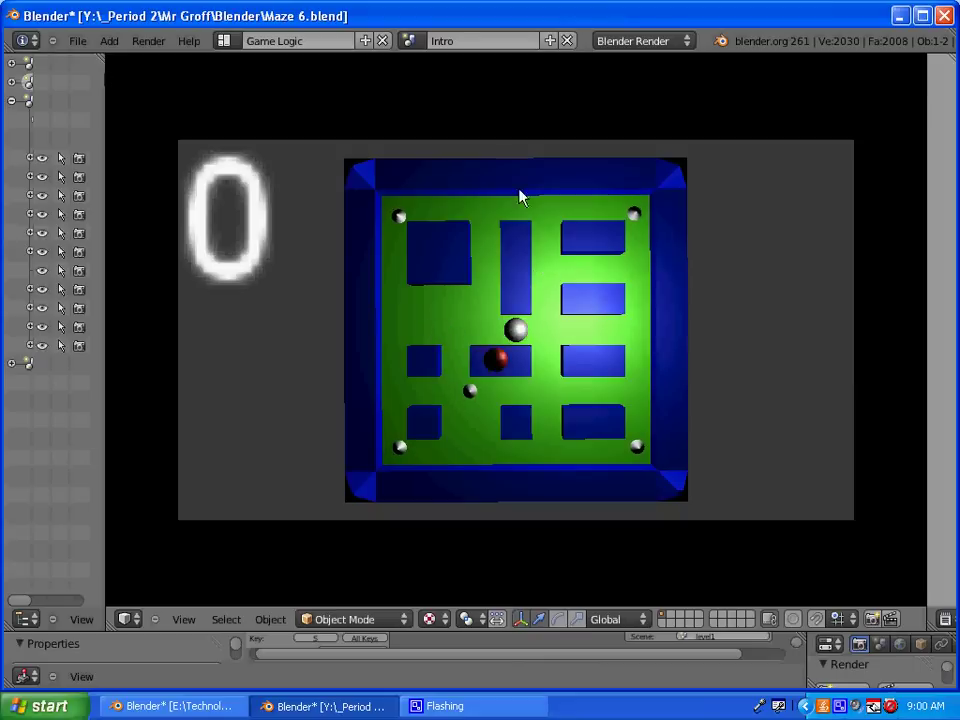
pyautogui.press('Right')
pyautogui.press('Up')
pyautogui.press('Left')
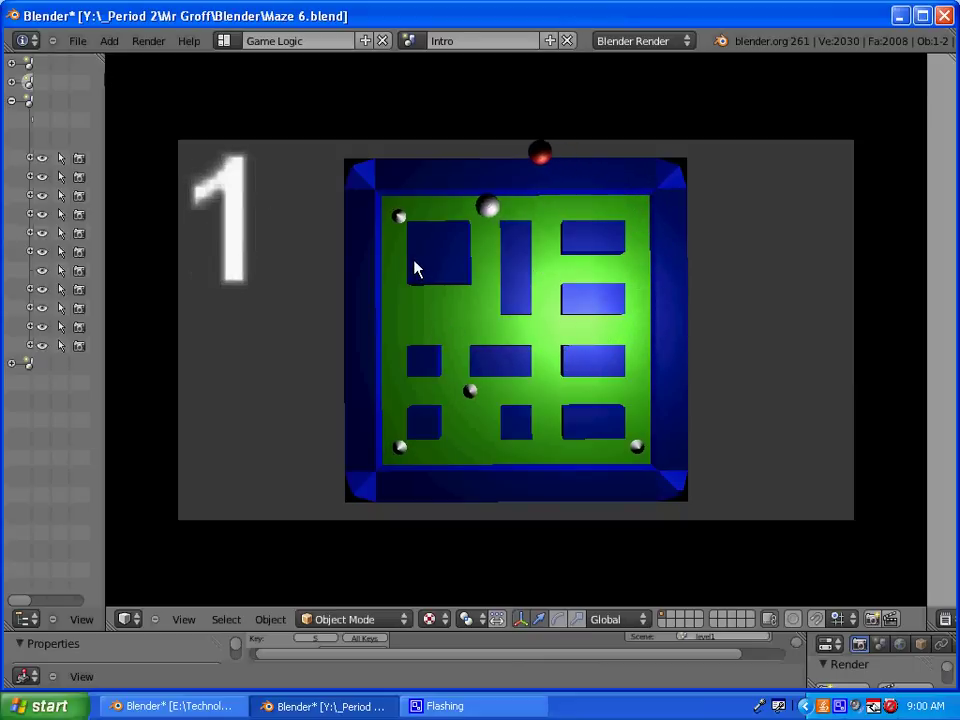
pyautogui.press('Escape')
pyautogui.scroll(-1, 416, 272)
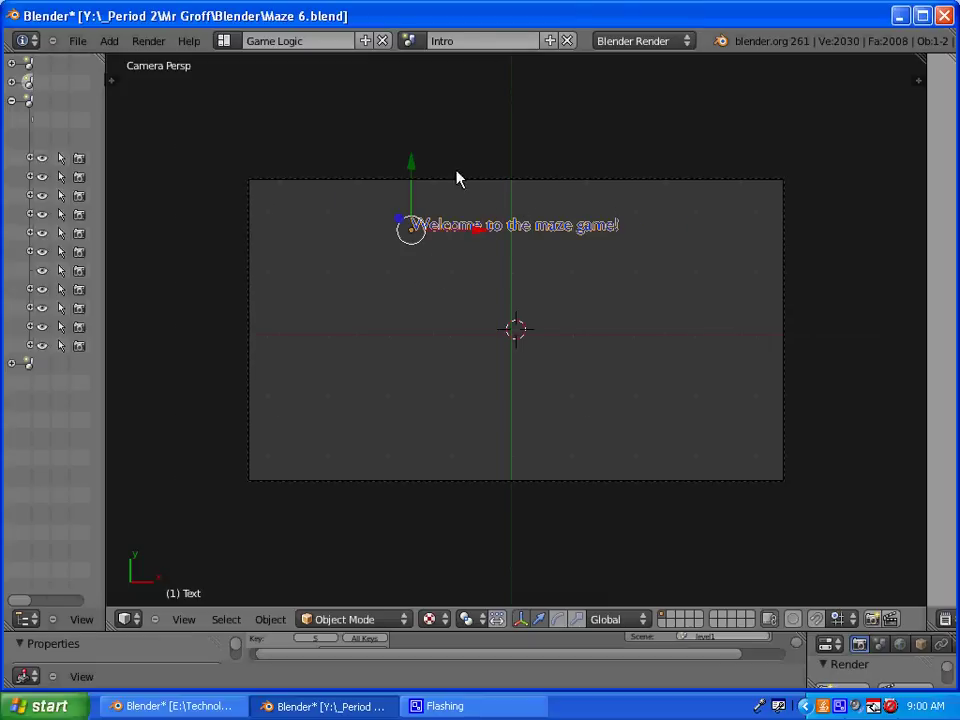
# Create a new empty scene named lose and add a text object to it
pyautogui.click(551, 41)
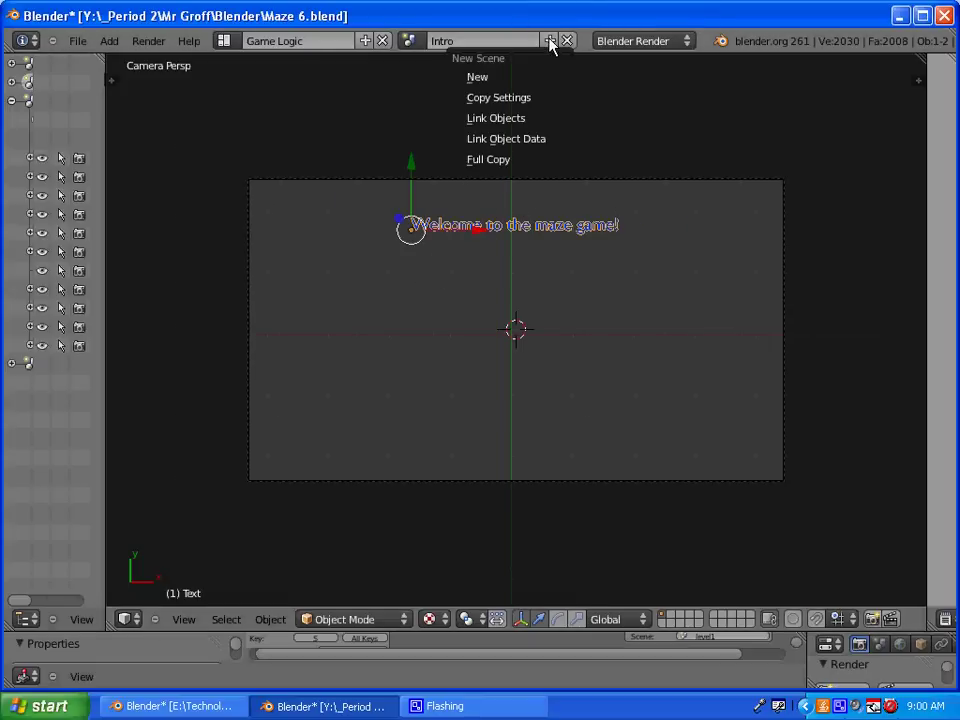
pyautogui.click(515, 78)
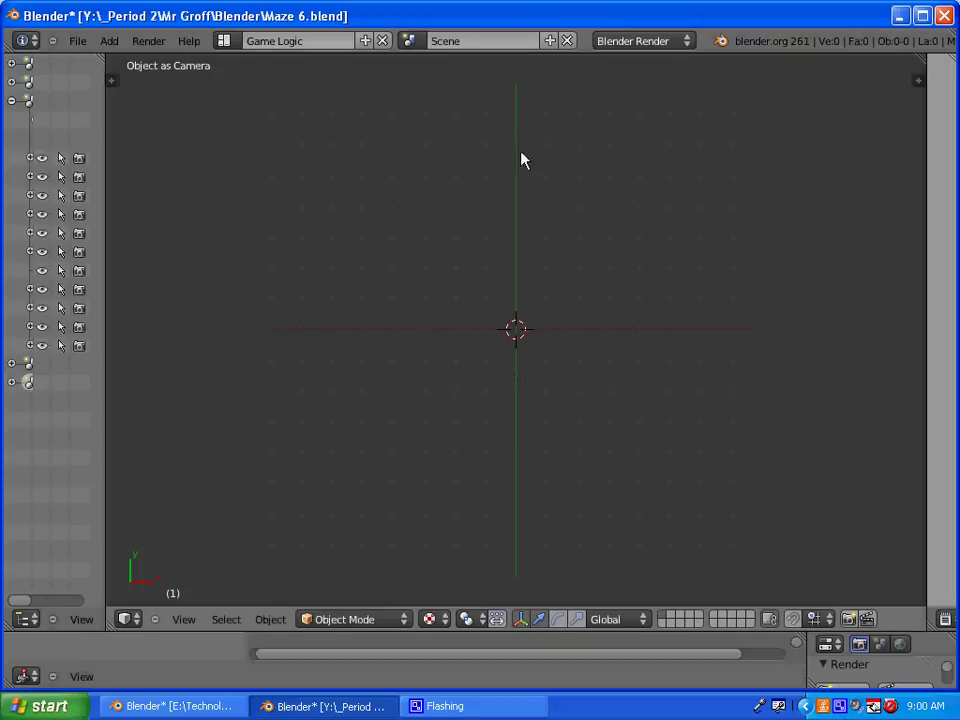
pyautogui.click(467, 42)
pyautogui.write('lose')
pyautogui.press('Return')
pyautogui.click(117, 44)
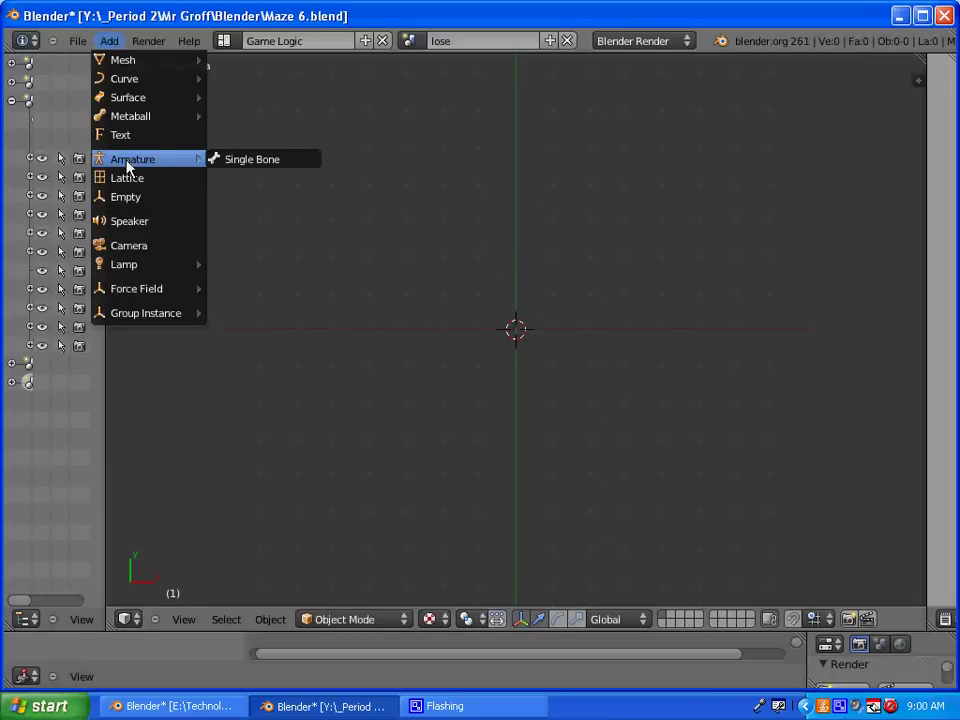
pyautogui.click(127, 134)
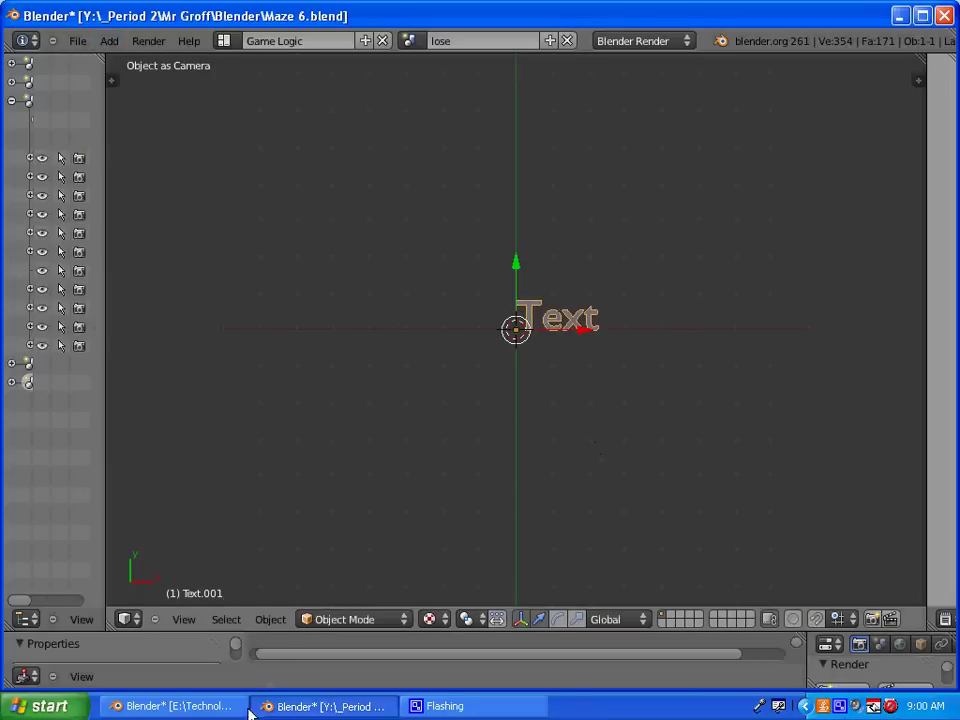
# Consult the lose scene in the Maze - Final.blend window and return to the Maze 6 window
pyautogui.click(185, 706)
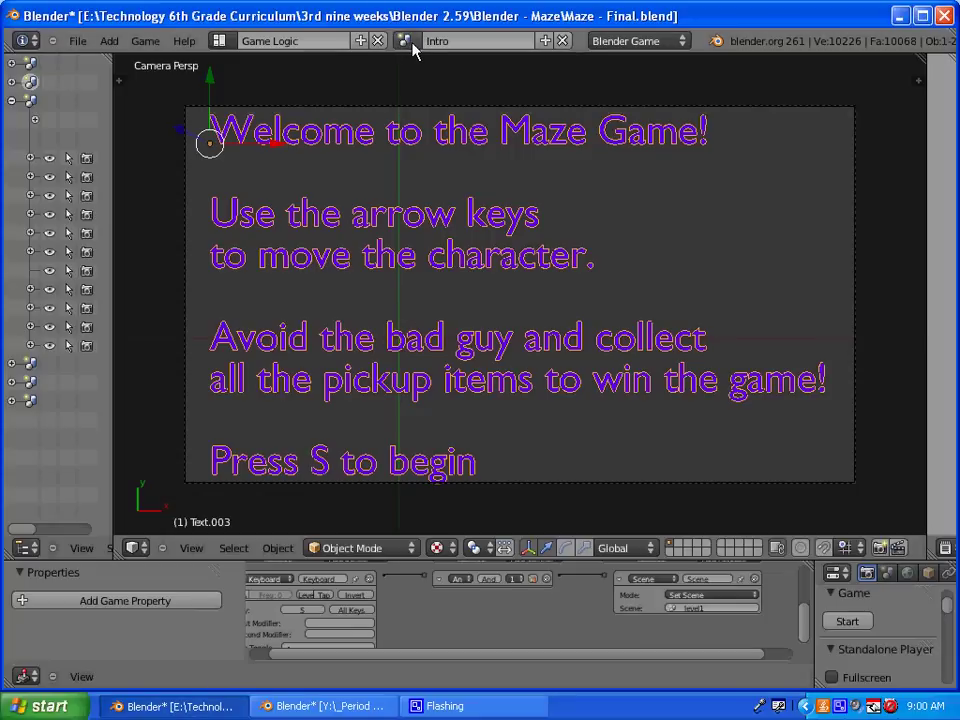
pyautogui.click(402, 42)
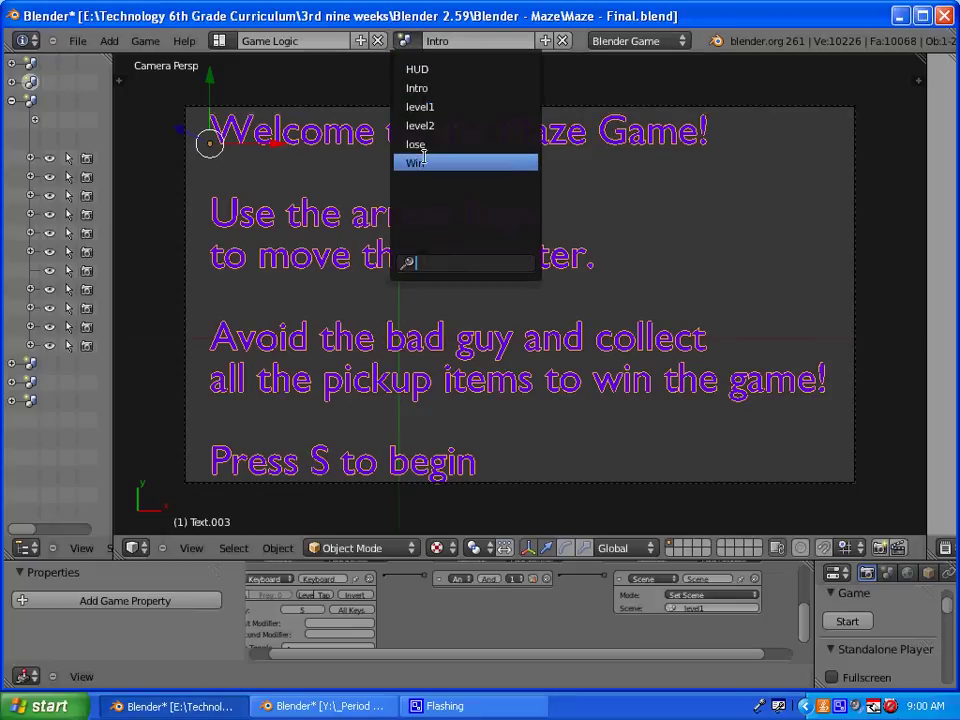
pyautogui.click(418, 144)
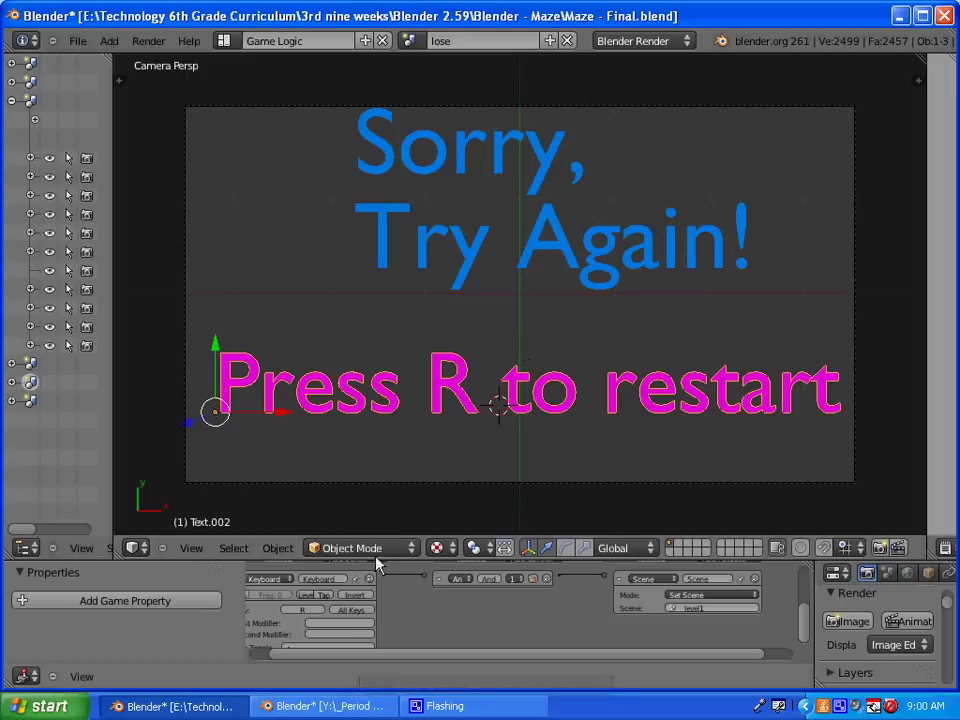
pyautogui.click(322, 706)
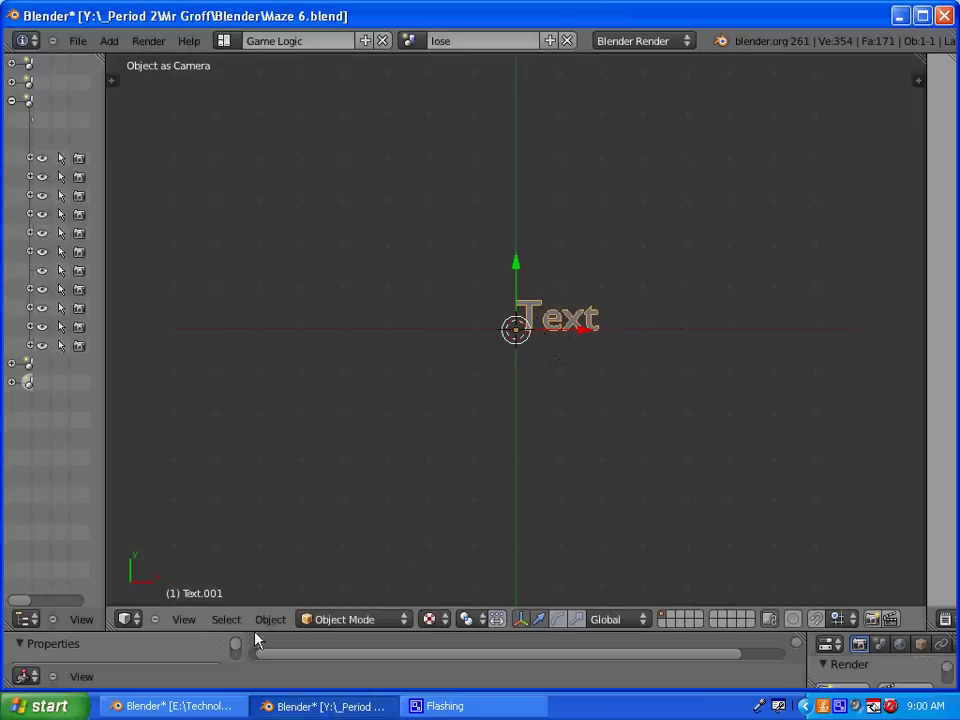
# Replace the placeholder wording of the text object with "Sorry, Try Again!"
pyautogui.click(347, 620)
pyautogui.click(343, 582)
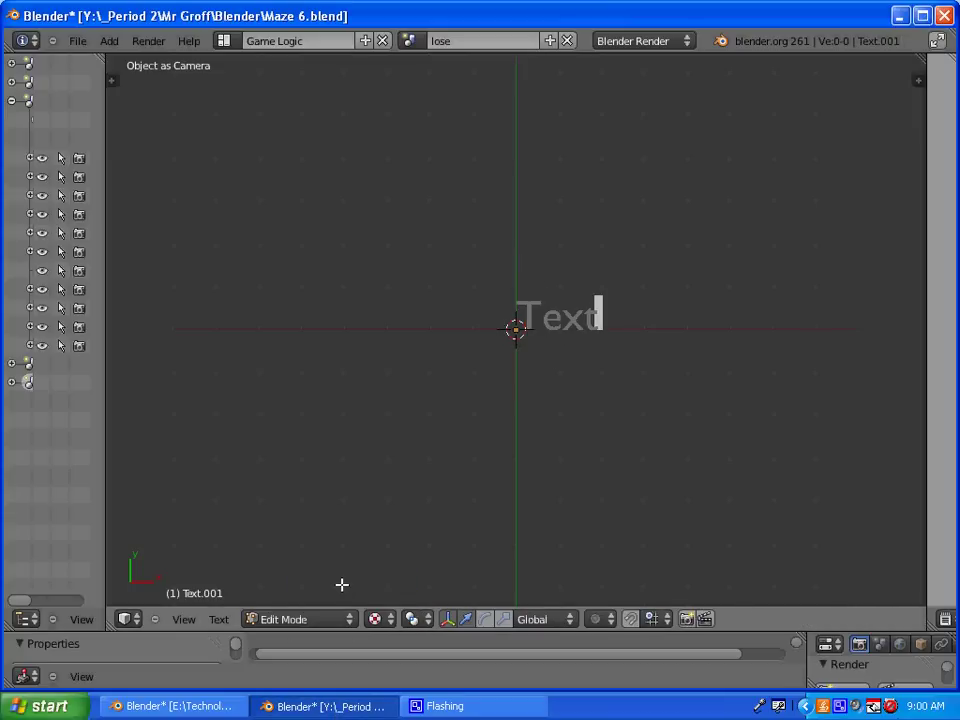
pyautogui.press('BackSpace')
pyautogui.press('BackSpace')
pyautogui.press('BackSpace')
pyautogui.press('BackSpace')
pyautogui.write('So')
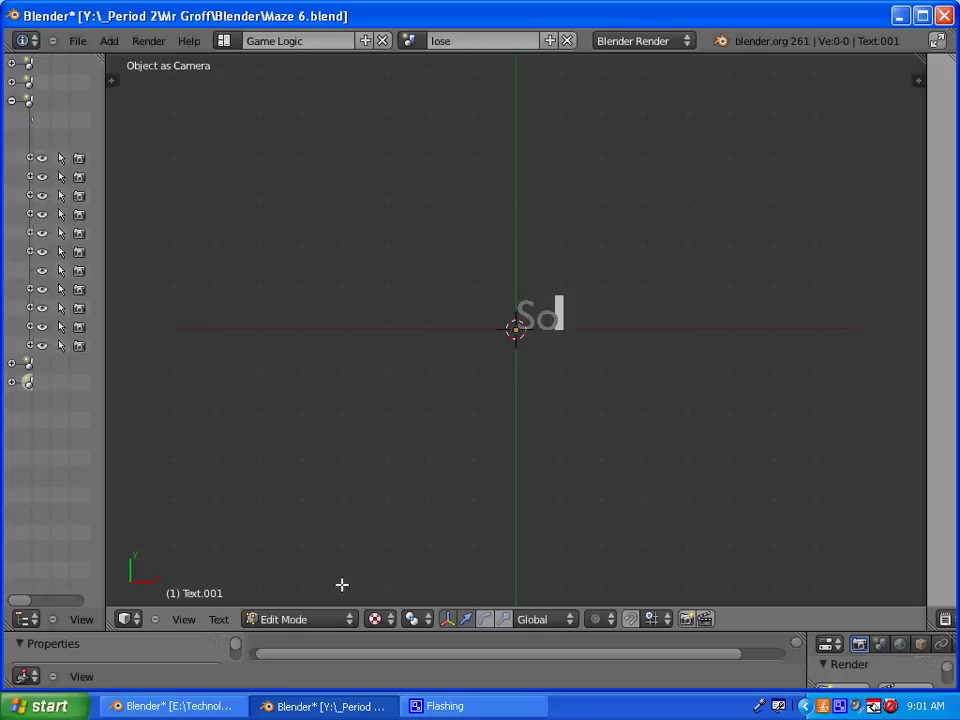
pyautogui.write('rry,')
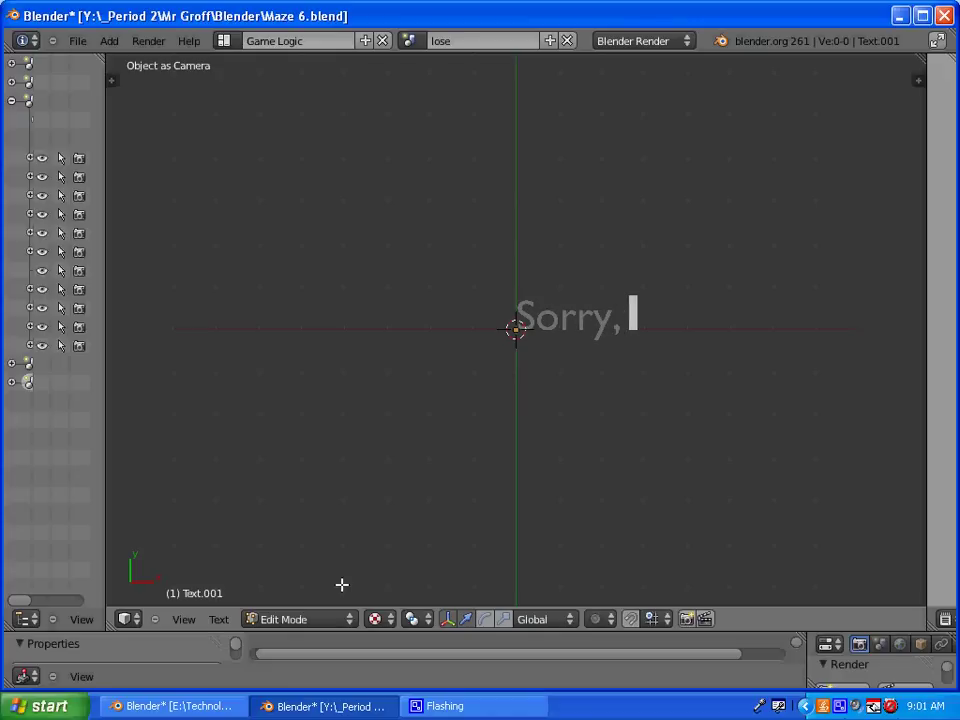
pyautogui.write(' Try Again')
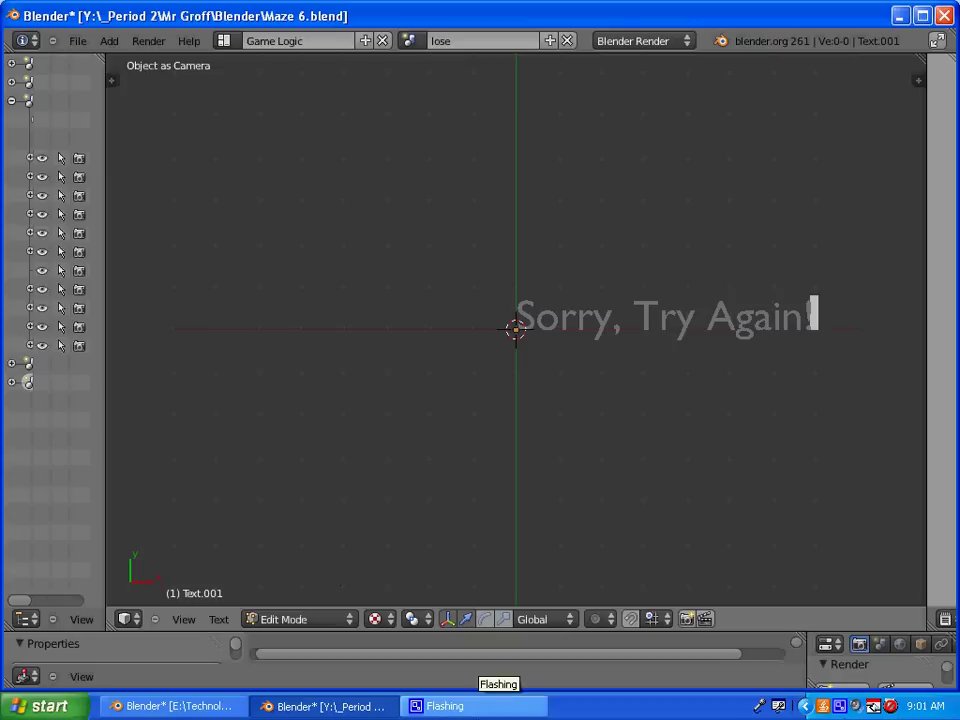
pyautogui.write('!')
# Add "Press R to restart" below a blank line, and shift the text object in Object Mode to centre it around the origin
pyautogui.press('Return')
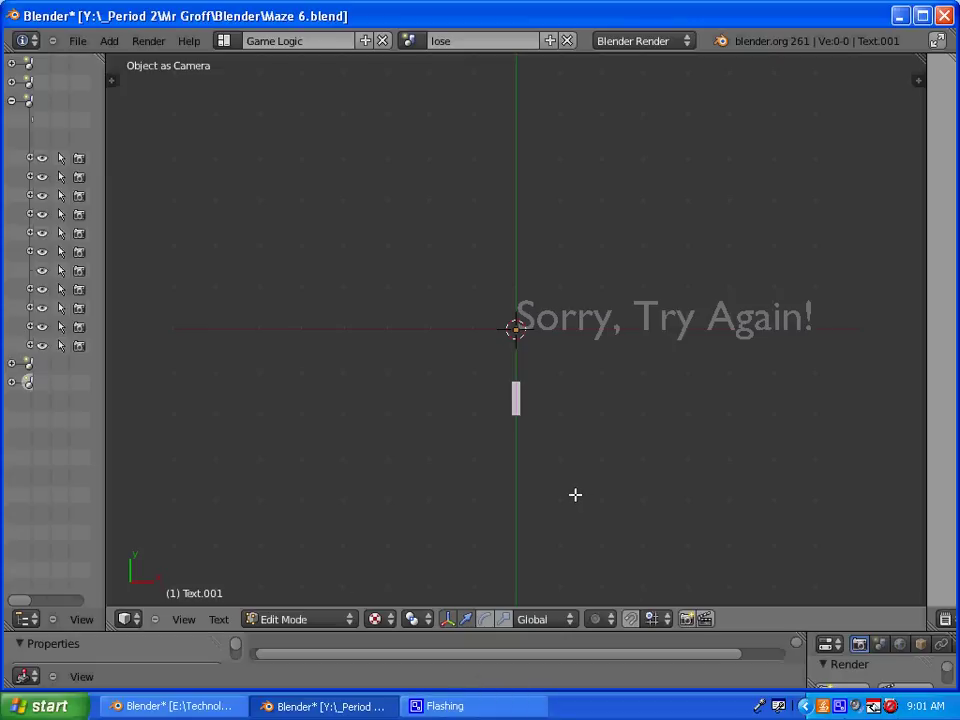
pyautogui.write('Press R to restart')
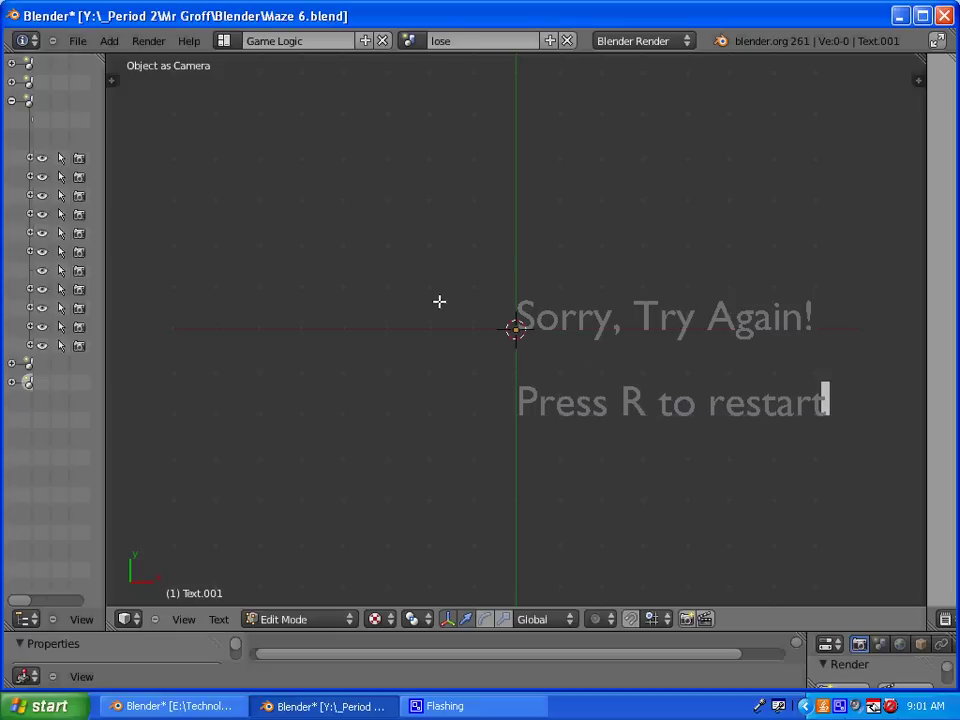
pyautogui.click(311, 619)
pyautogui.click(308, 600)
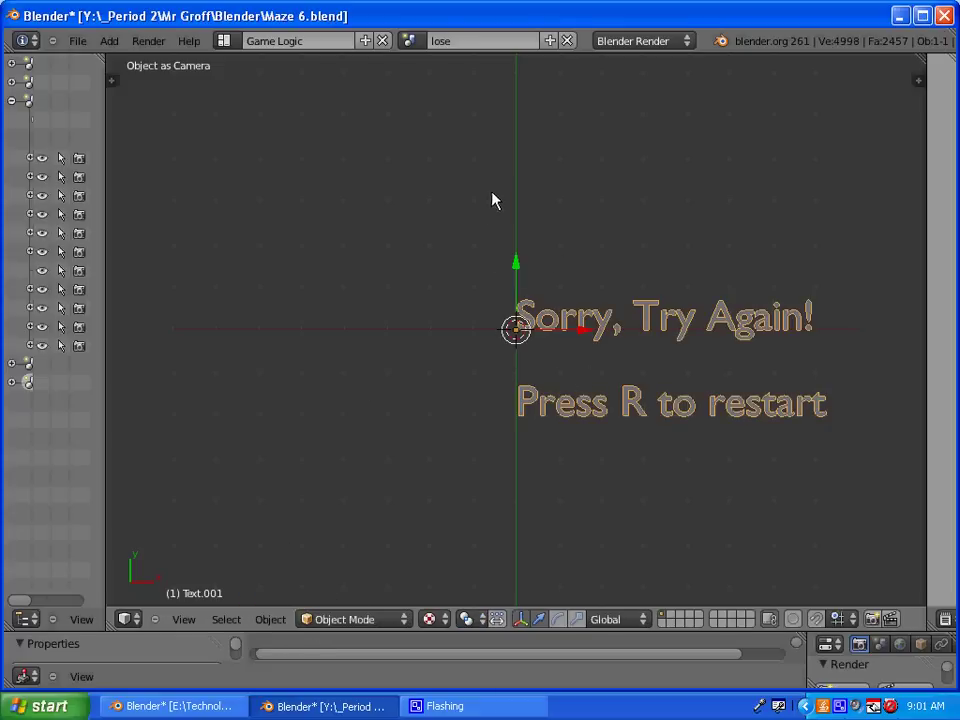
pyautogui.moveTo(568, 329); pyautogui.dragTo(427, 328)
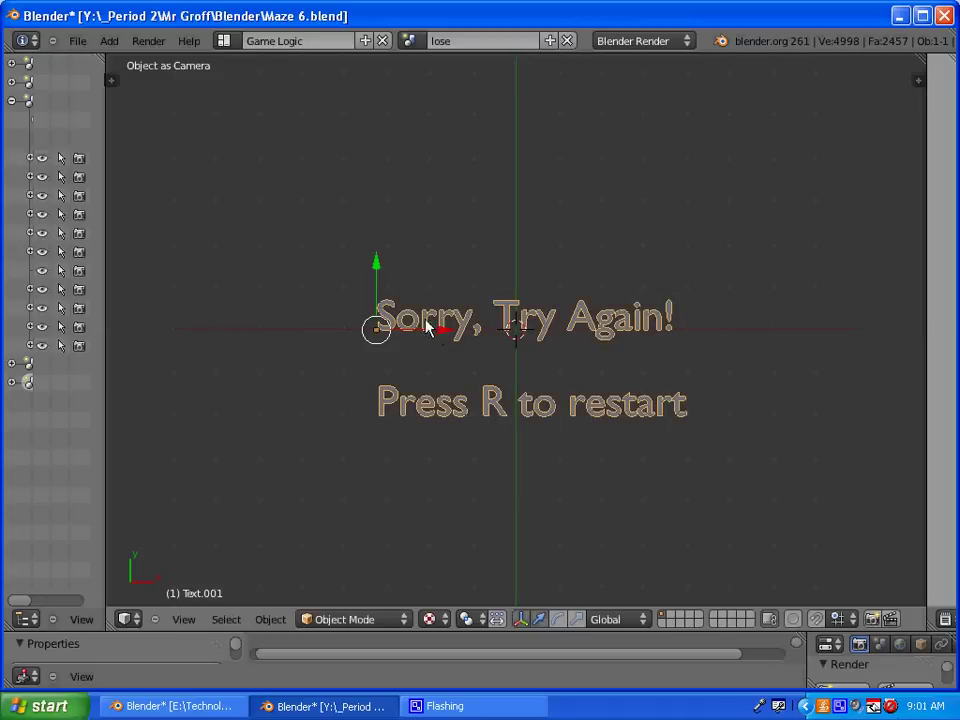
pyautogui.moveTo(378, 270); pyautogui.dragTo(377, 244)
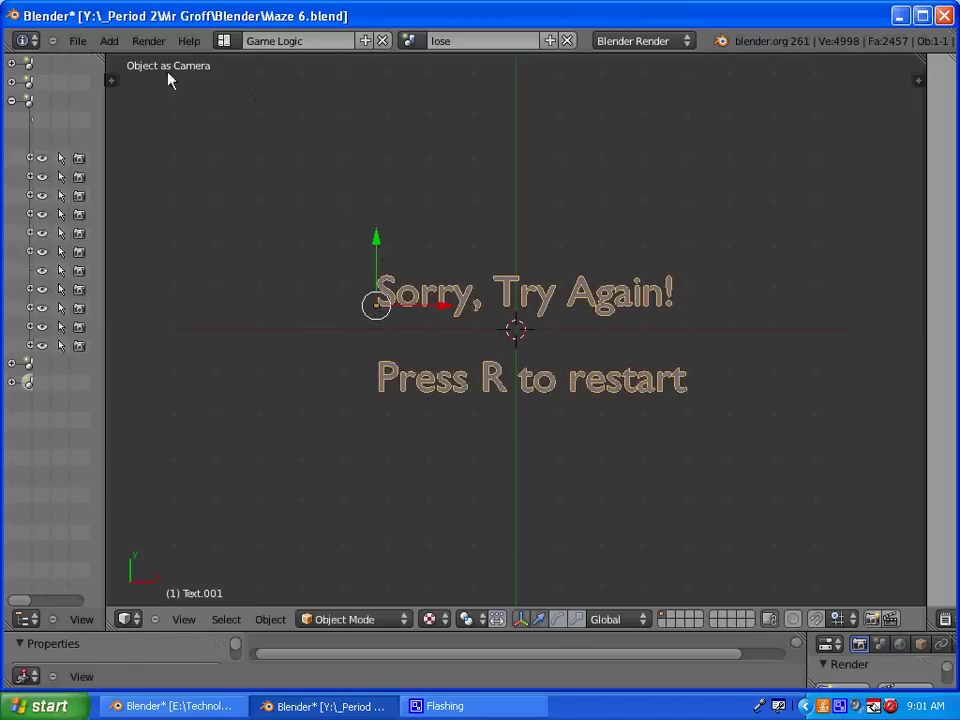
# Add a camera to the lose scene, raise it above the text and make it the active camera
pyautogui.click(110, 41)
pyautogui.click(129, 246)
pyautogui.moveTo(617, 501); pyautogui.dragTo(593, 389, button='middle')
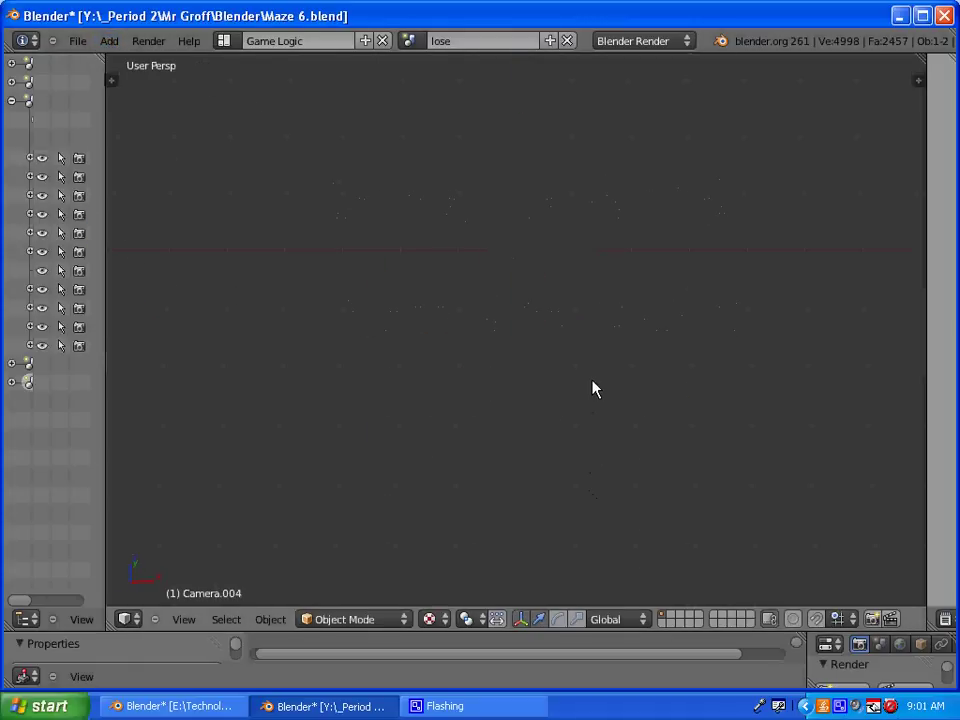
pyautogui.press('KP_Decimal')
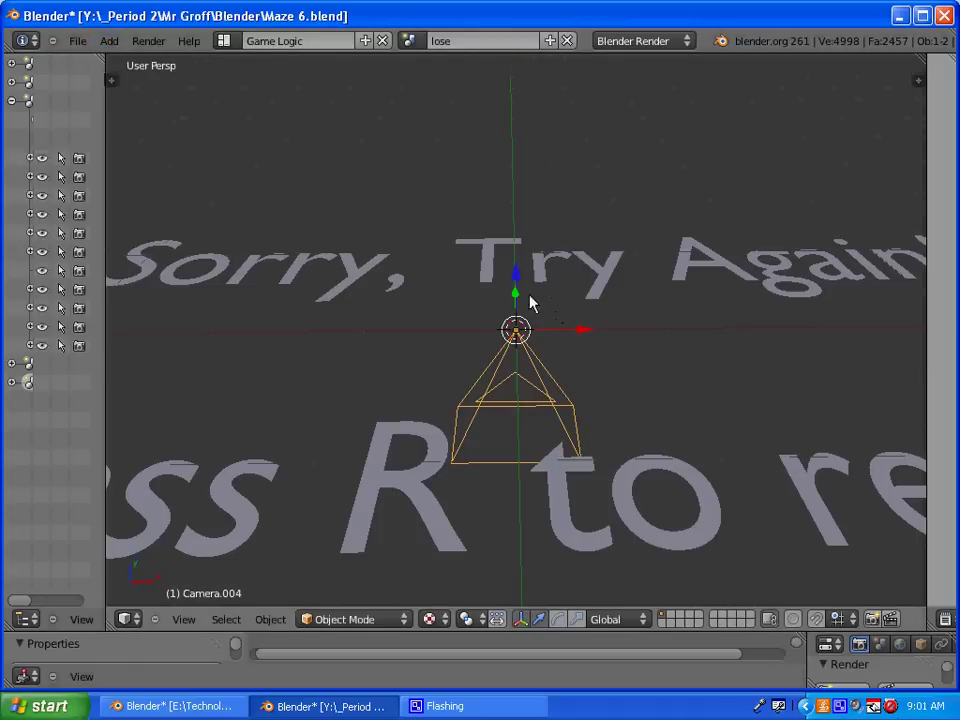
pyautogui.scroll(-5, 529, 300)
pyautogui.moveTo(513, 296); pyautogui.dragTo(514, 8)
pyautogui.press('ctrl+KP_0')
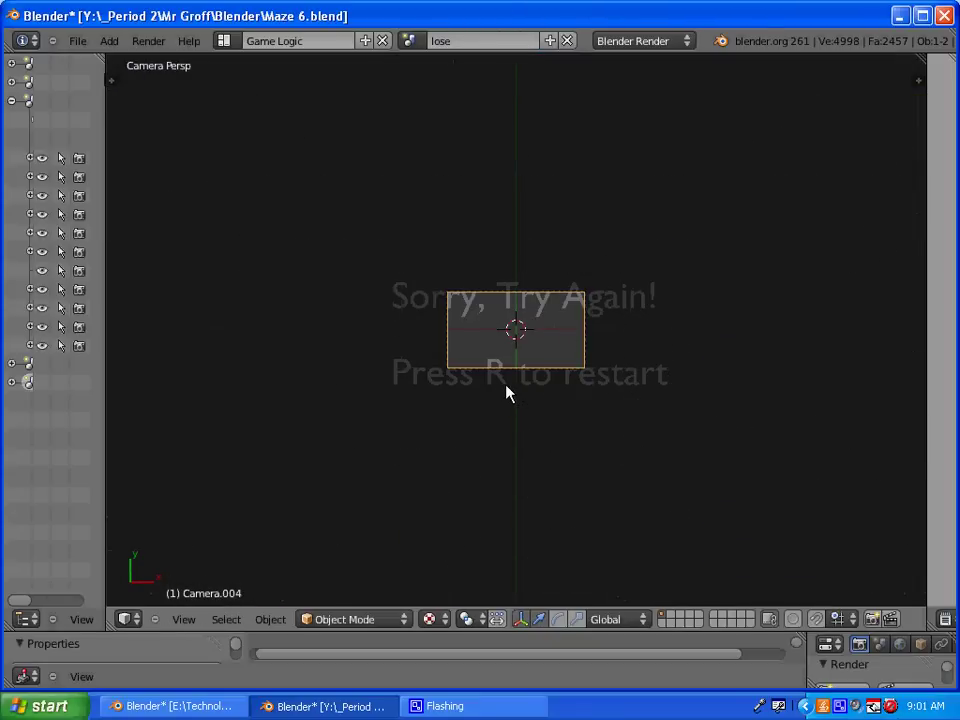
# Raise the lose-scene camera along Z and shift it along Y and X until both text lines fit inside its frame
pyautogui.press('g')
pyautogui.press('z')
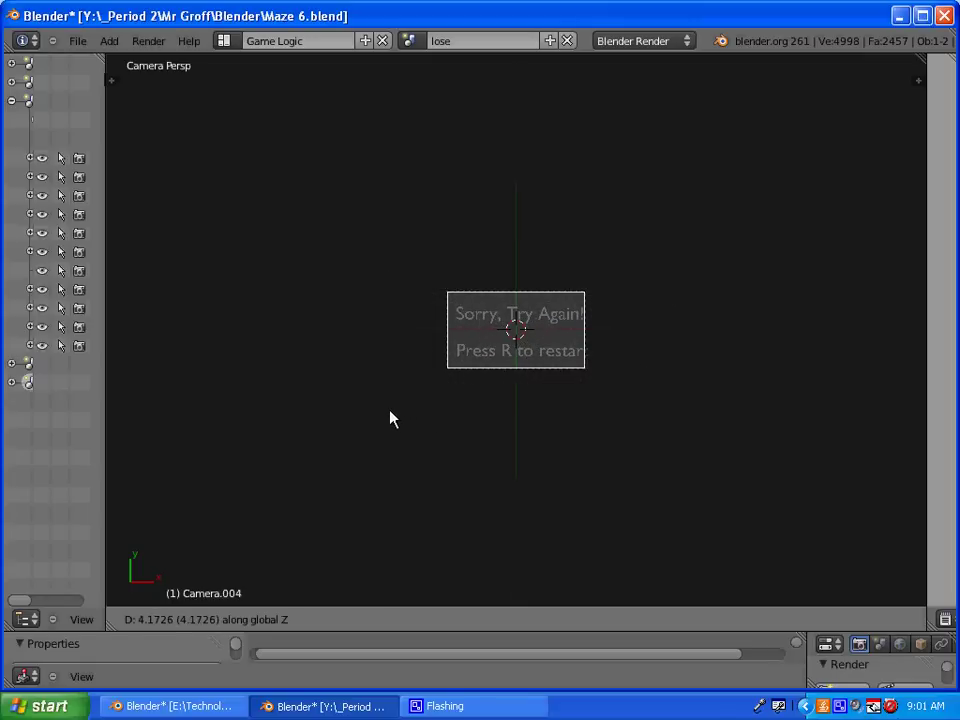
pyautogui.click(387, 420)
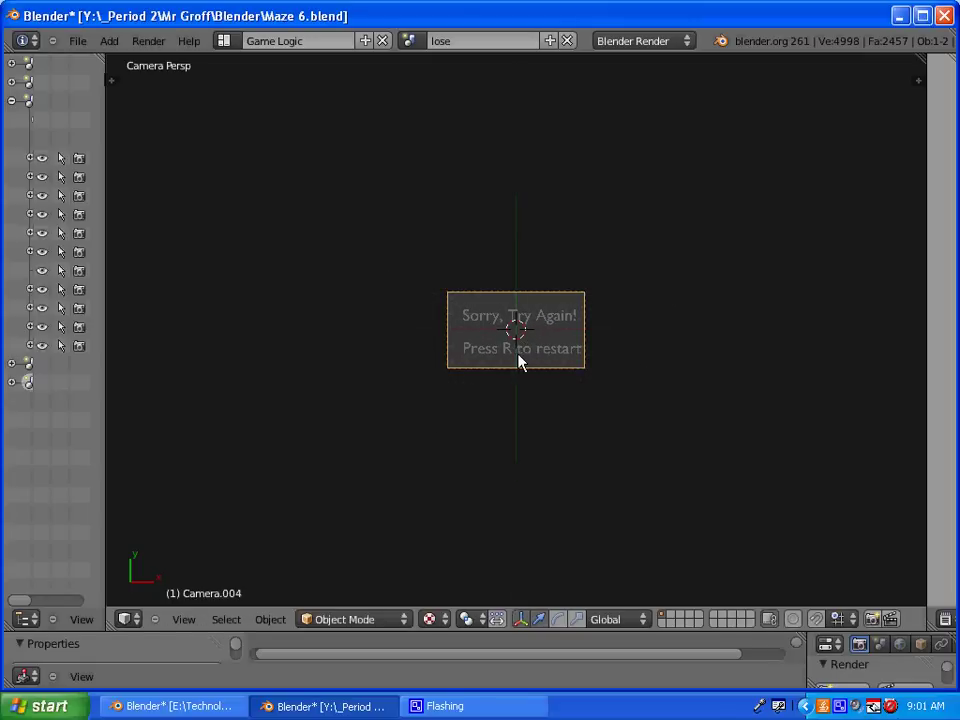
pyautogui.press('g')
pyautogui.press('y')
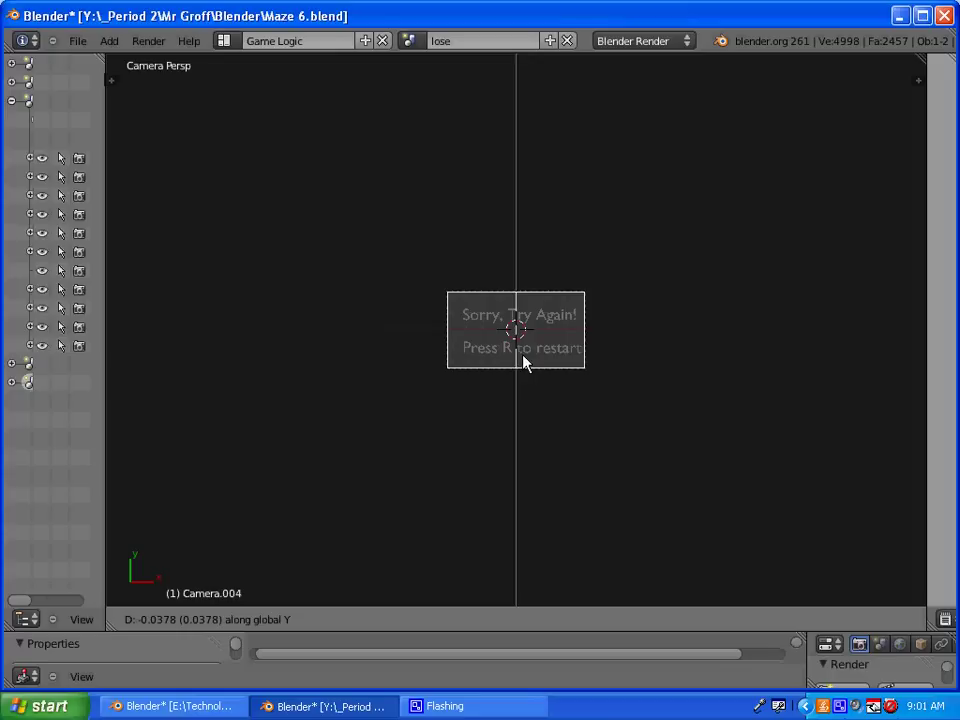
pyautogui.click(539, 358)
pyautogui.press('g')
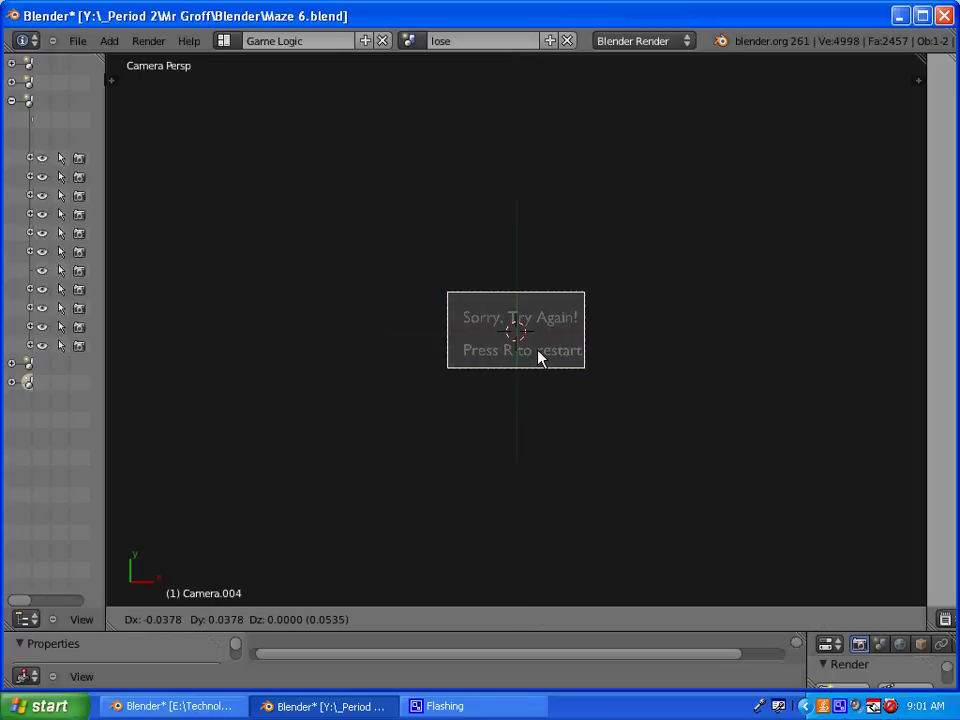
pyautogui.press('x')
pyautogui.click(546, 356)
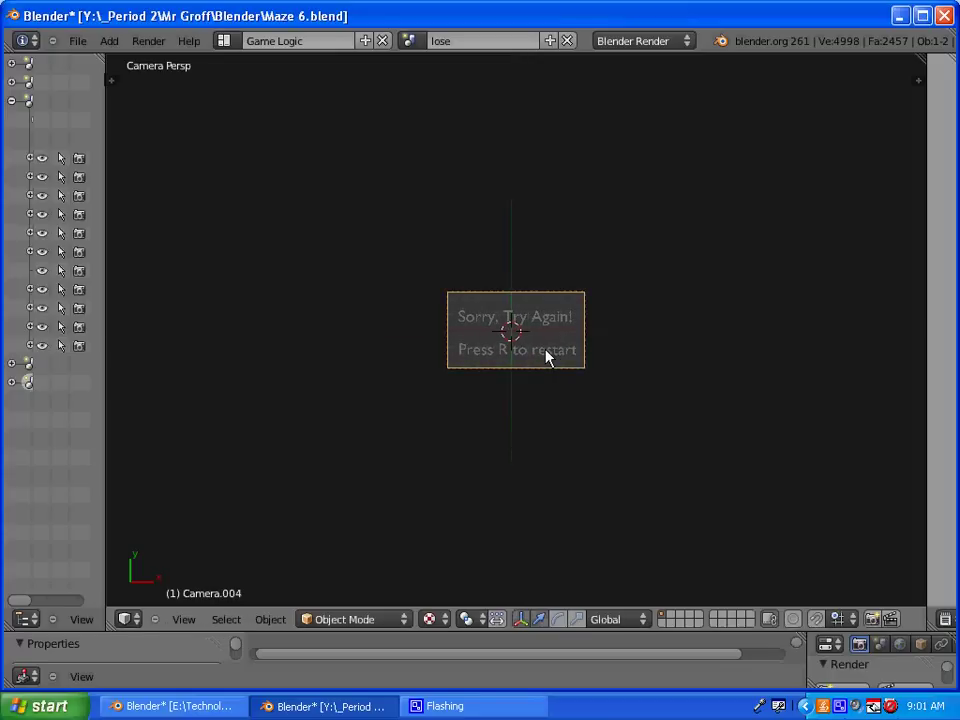
pyautogui.press('ctrl+KP_0')
pyautogui.scroll(2, 541, 360)
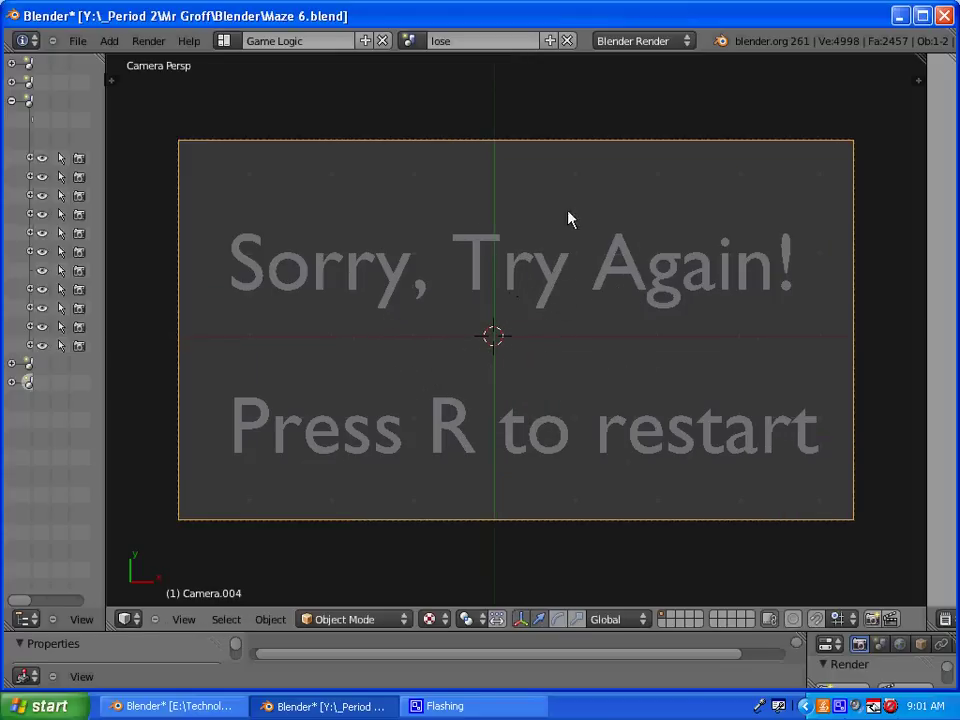
# Select the text object and show the lose scene in the Default screen layout
pyautogui.rightClick(414, 446)
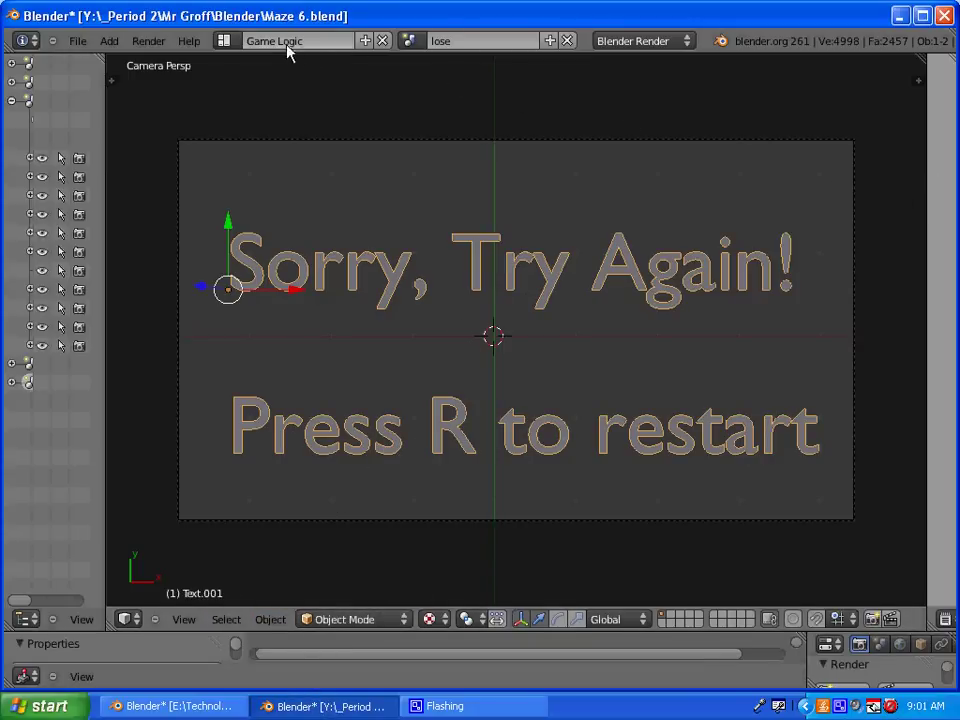
pyautogui.click(223, 41)
pyautogui.click(240, 105)
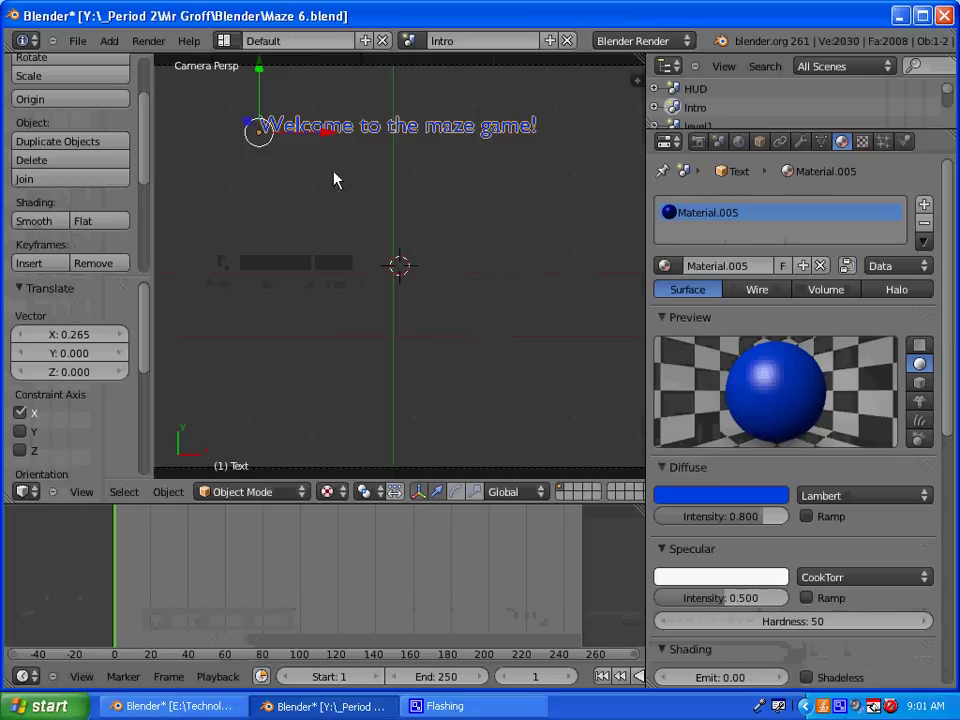
pyautogui.click(413, 42)
pyautogui.press('Down')
pyautogui.press('Down')
pyautogui.press('Down')
pyautogui.press('Down')
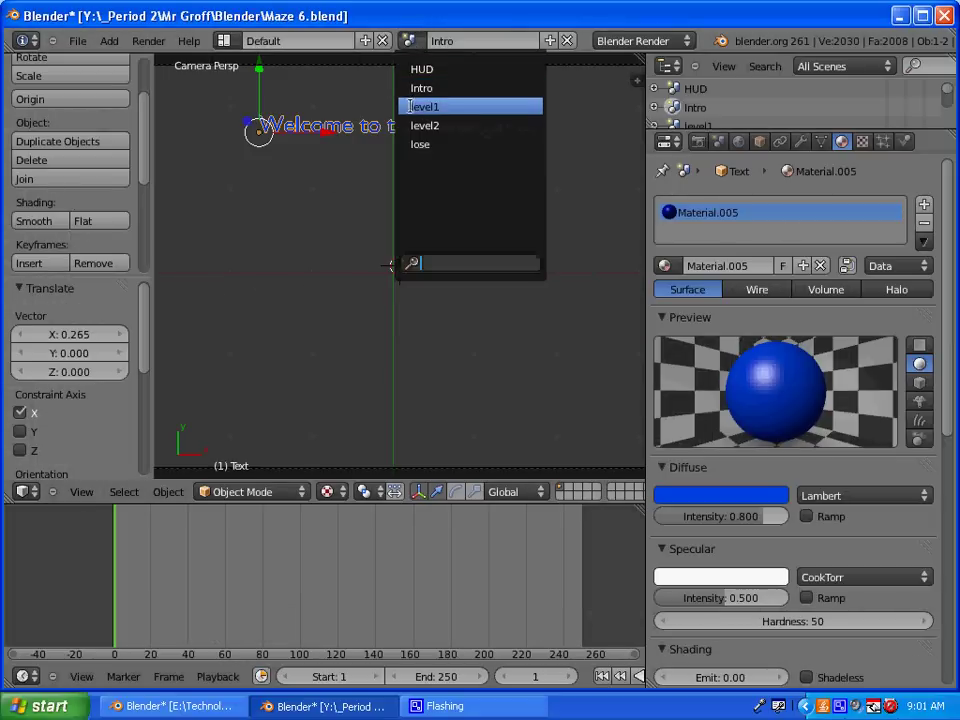
pyautogui.press('Return')
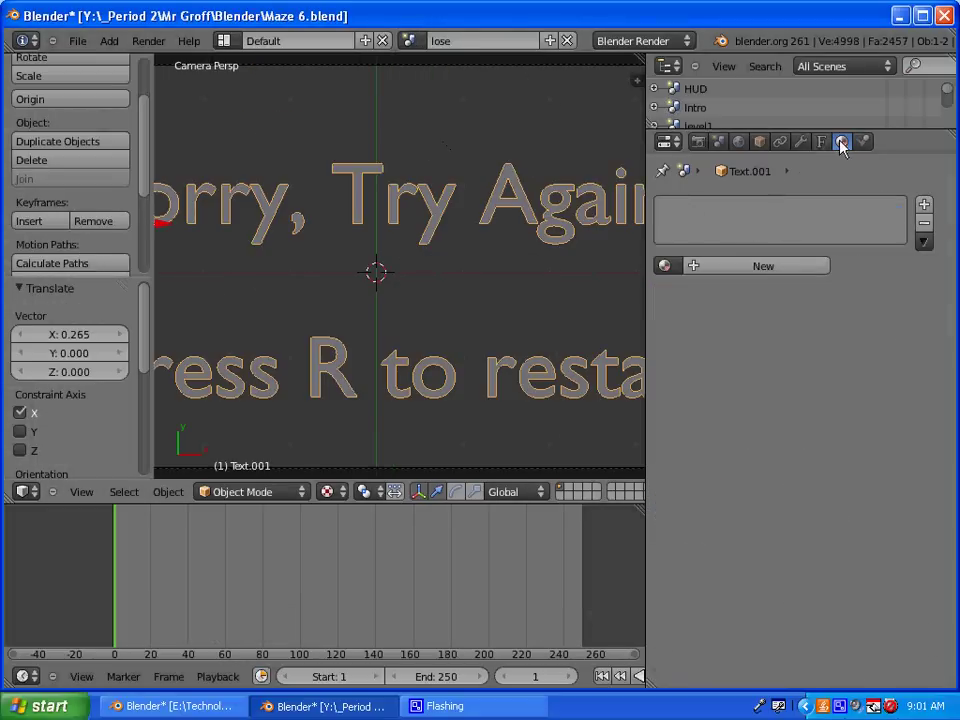
# Give the lose text a new material with a red diffuse colour
pyautogui.click(763, 266)
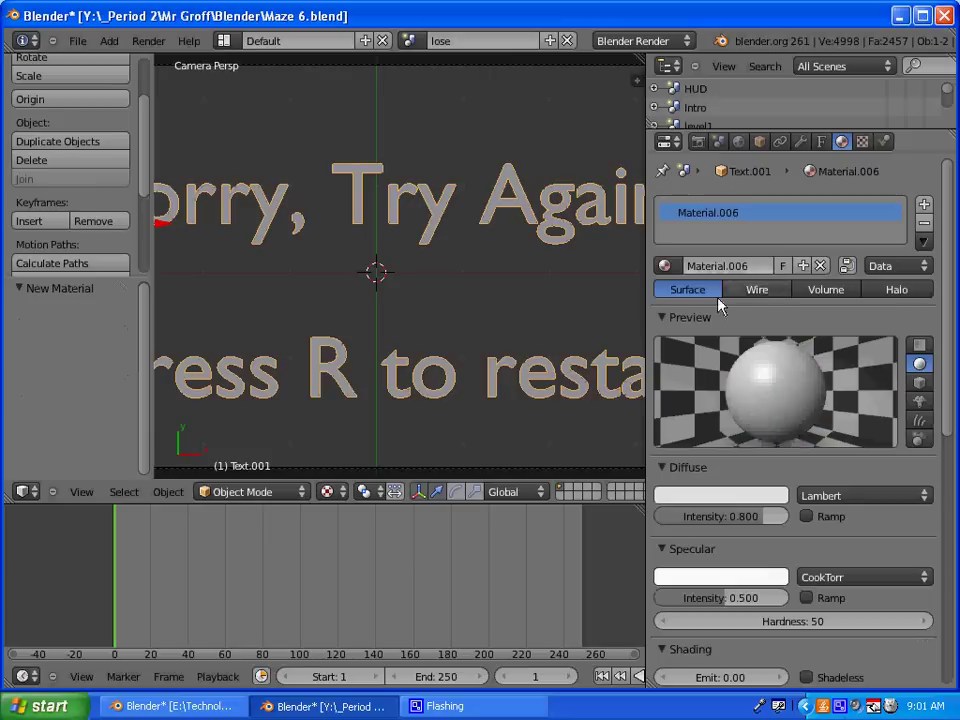
pyautogui.click(716, 502)
pyautogui.moveTo(690, 345); pyautogui.dragTo(694, 403)
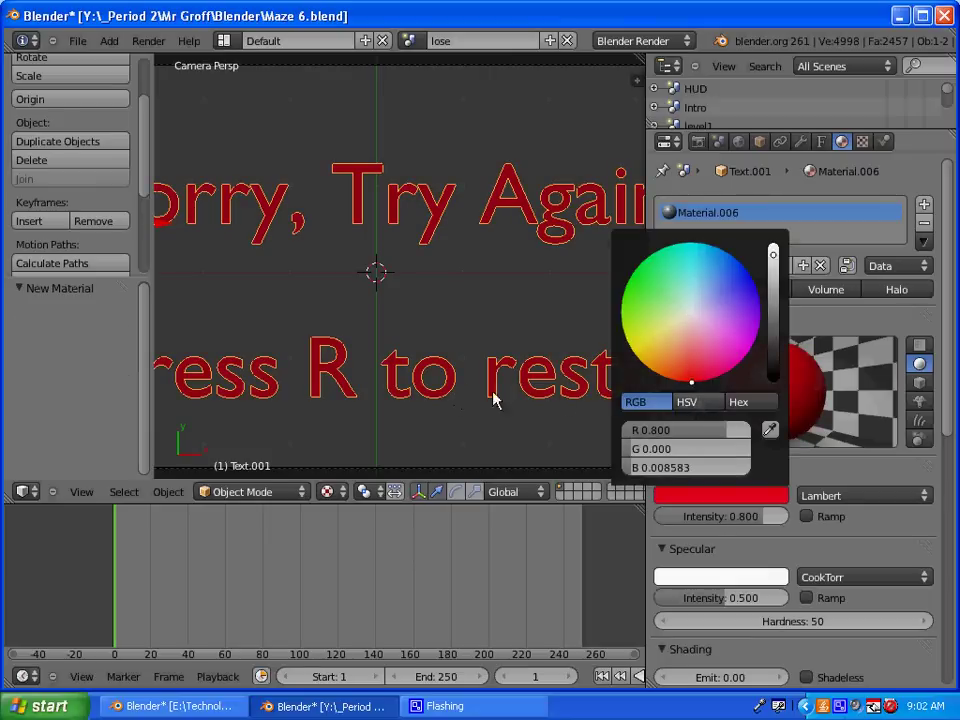
# Convert the red text object to a curve and that curve to a mesh
pyautogui.scroll(-5, 484, 441)
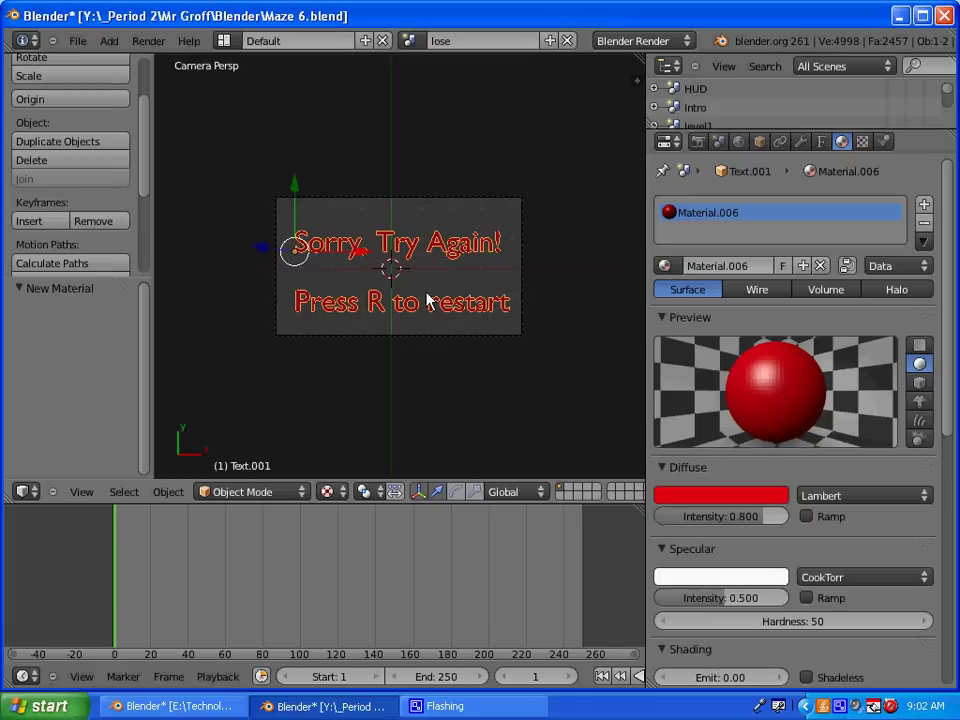
pyautogui.hotkey('alt', 'c')
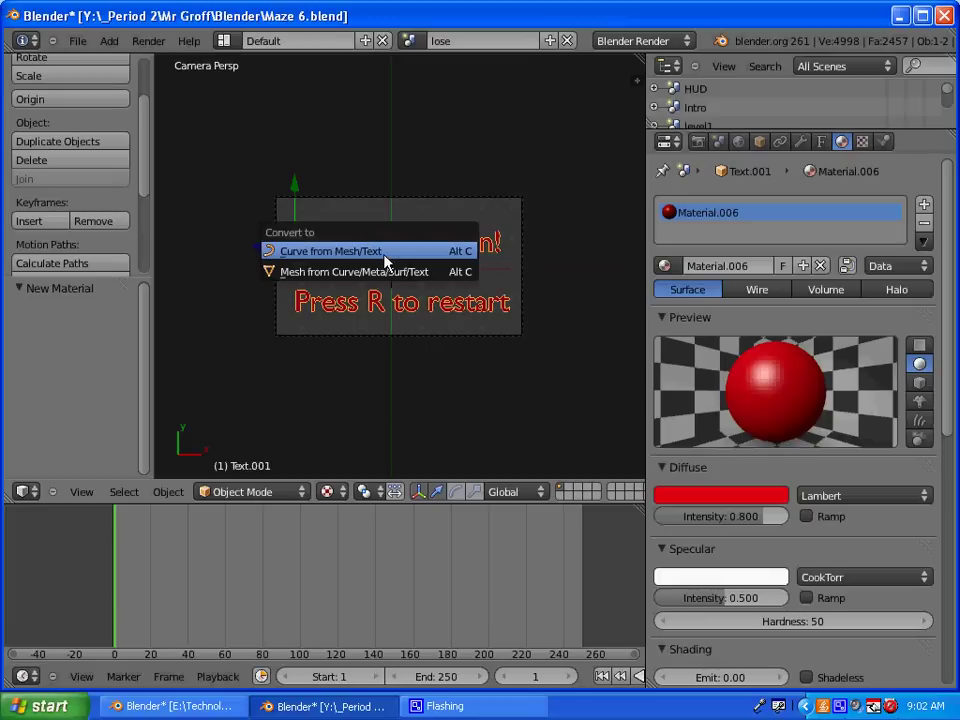
pyautogui.click(321, 254)
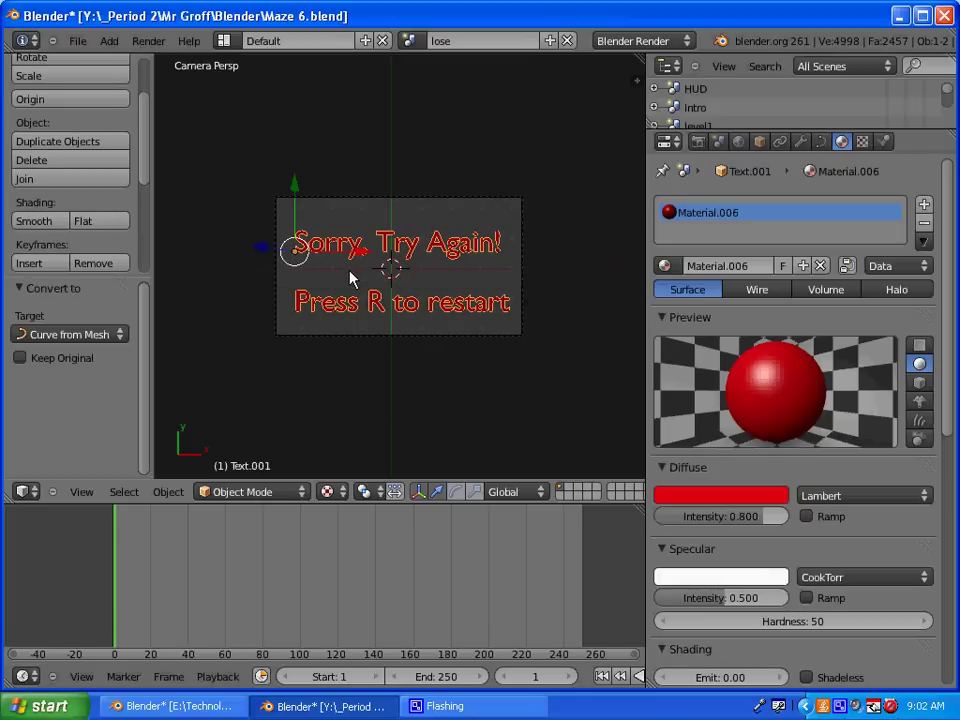
pyautogui.hotkey('alt', 'c')
pyautogui.click(336, 292)
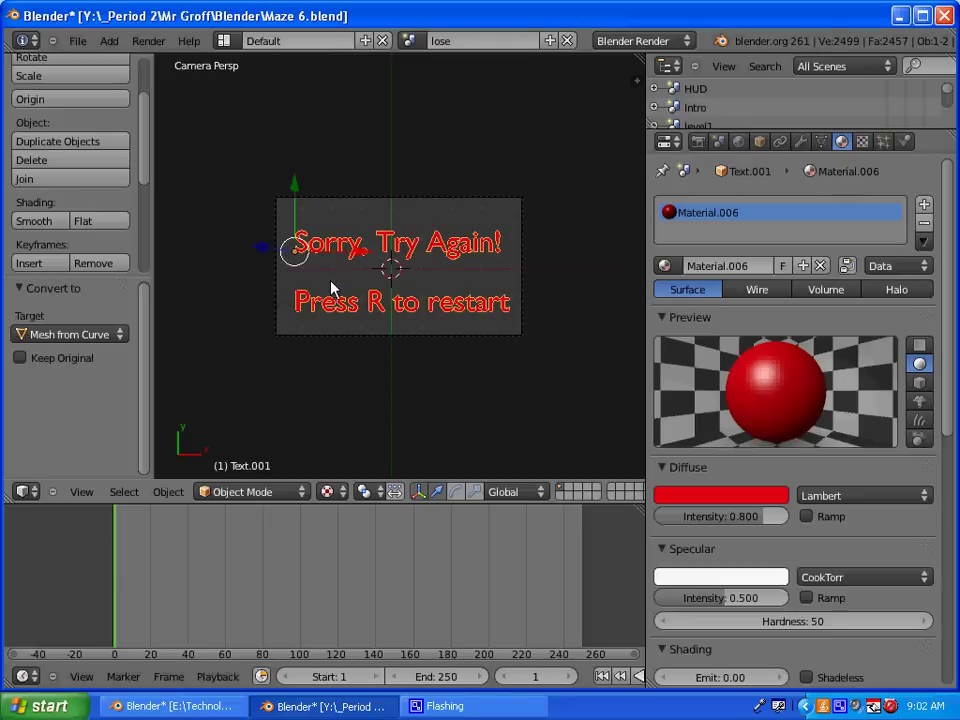
# Run the game engine on the lose scene to check how the message looks, and stop it
pyautogui.press('p')
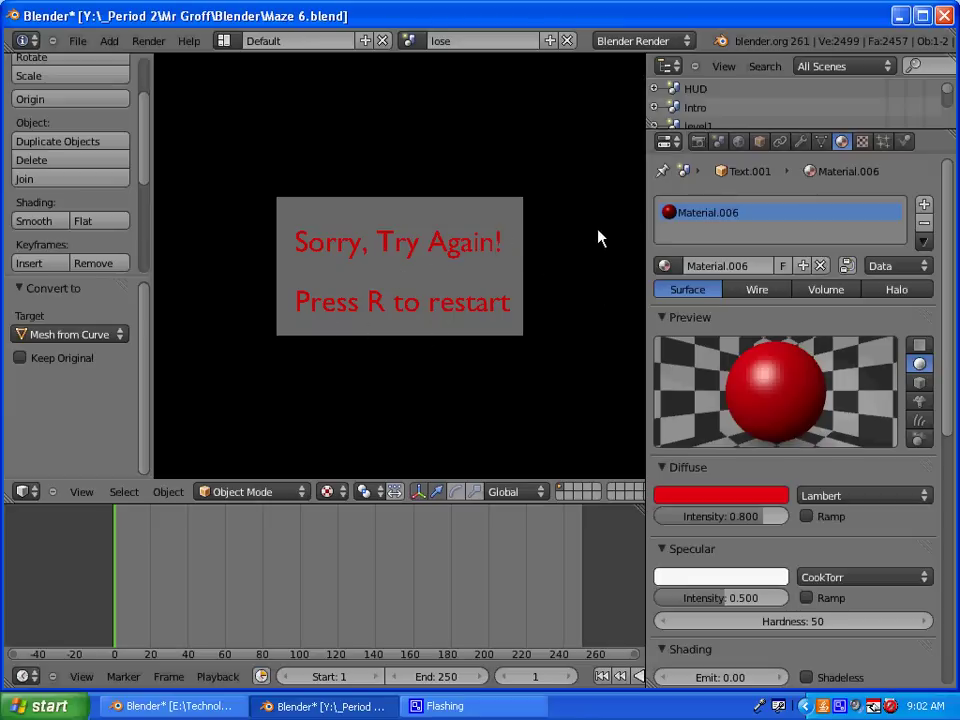
pyautogui.press('Escape')
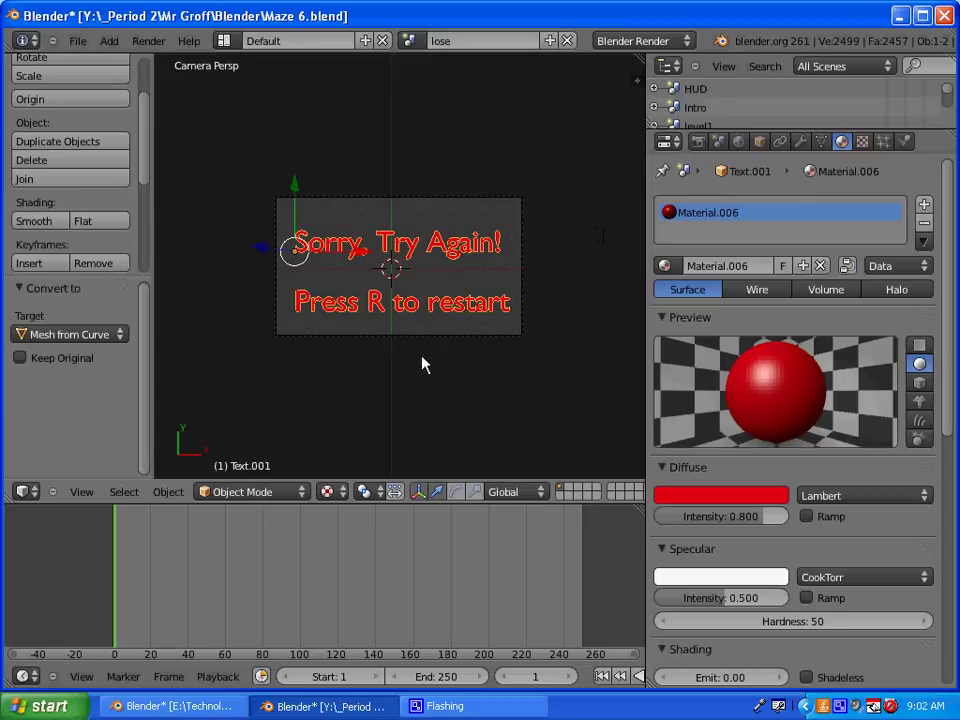
pyautogui.scroll(2, 375, 345)
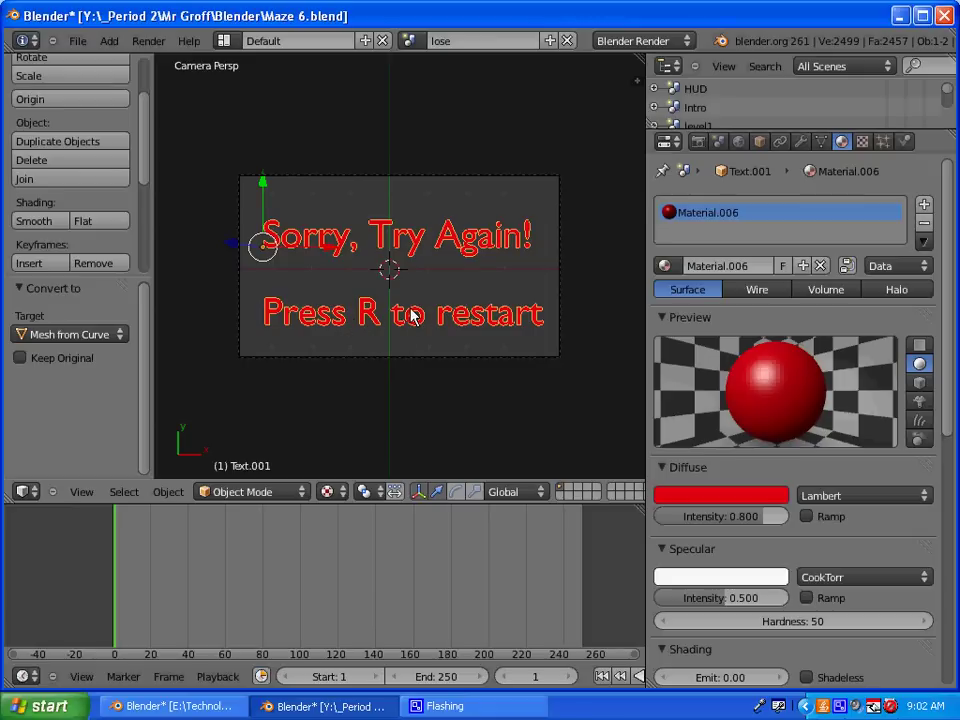
# Enlarge the logic editor in the Game Logic layout and add a Keyboard sensor for the R key to the text
pyautogui.click(227, 41)
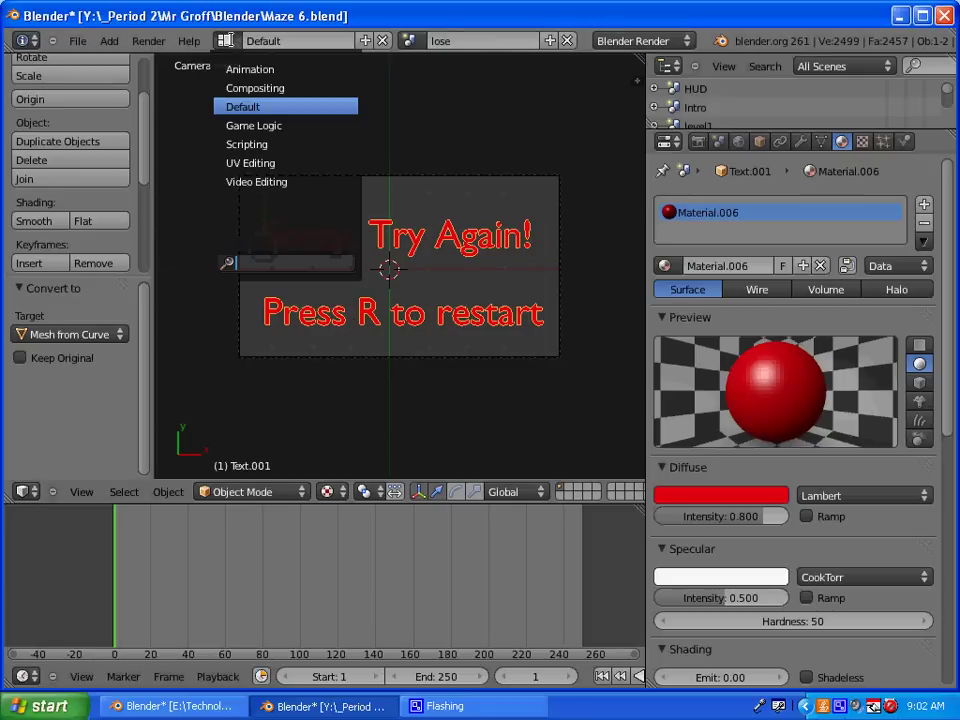
pyautogui.click(254, 125)
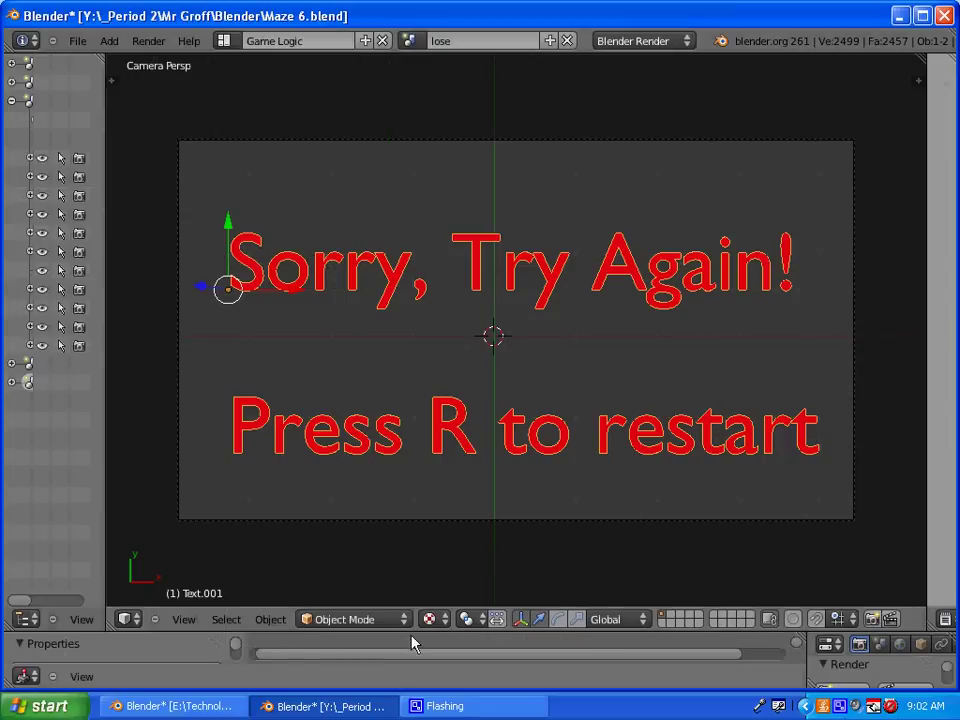
pyautogui.moveTo(405, 630); pyautogui.dragTo(388, 285)
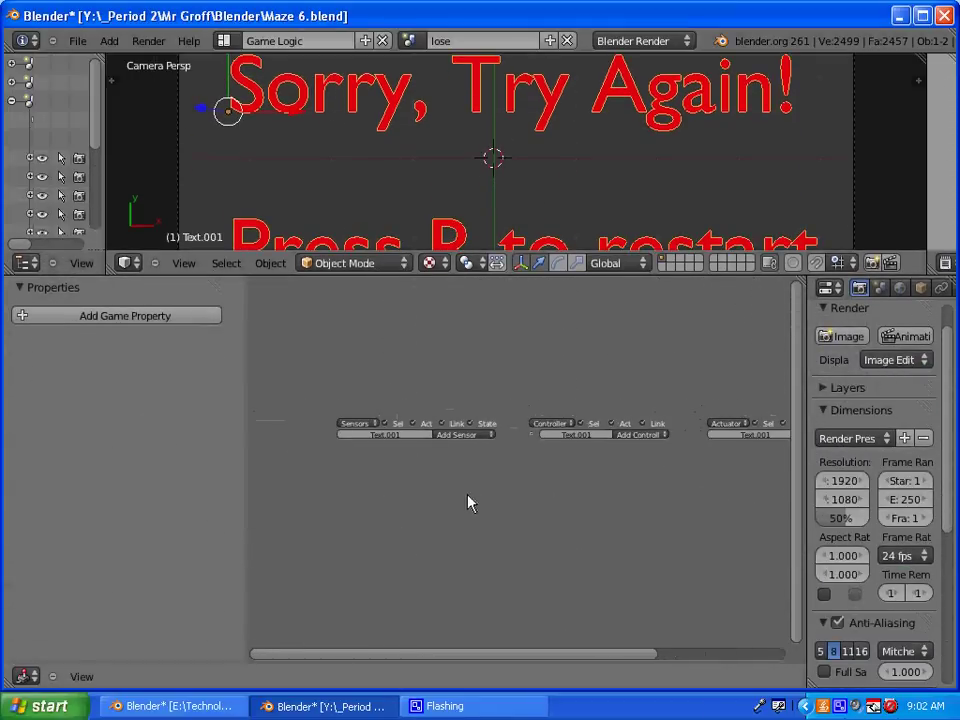
pyautogui.scroll(2, 470, 503)
pyautogui.click(416, 422)
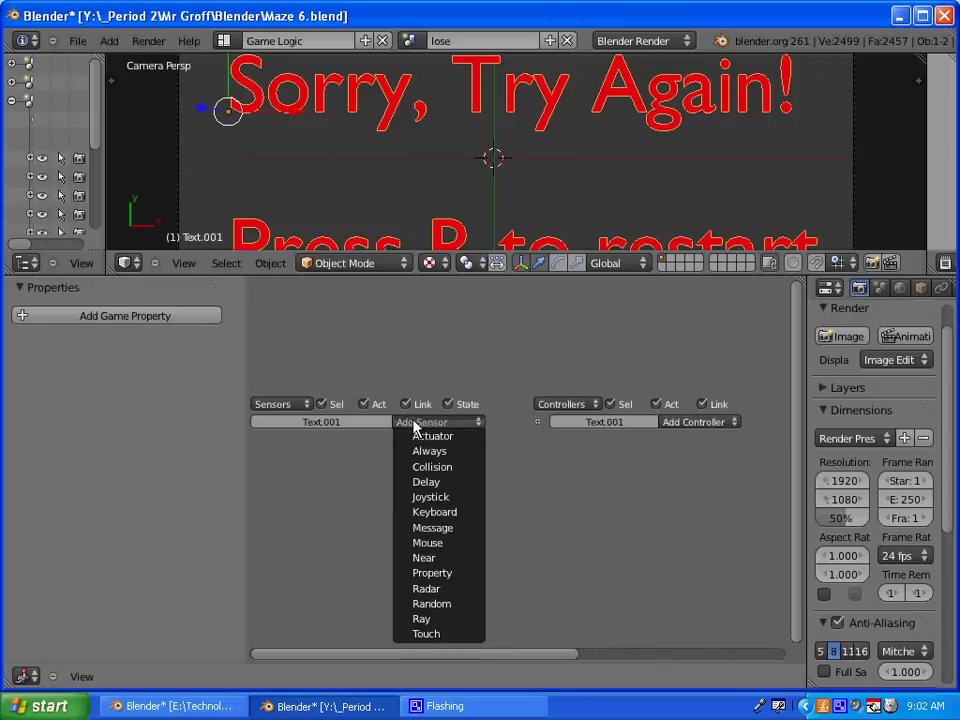
pyautogui.click(434, 512)
pyautogui.click(342, 498)
pyautogui.press('r')
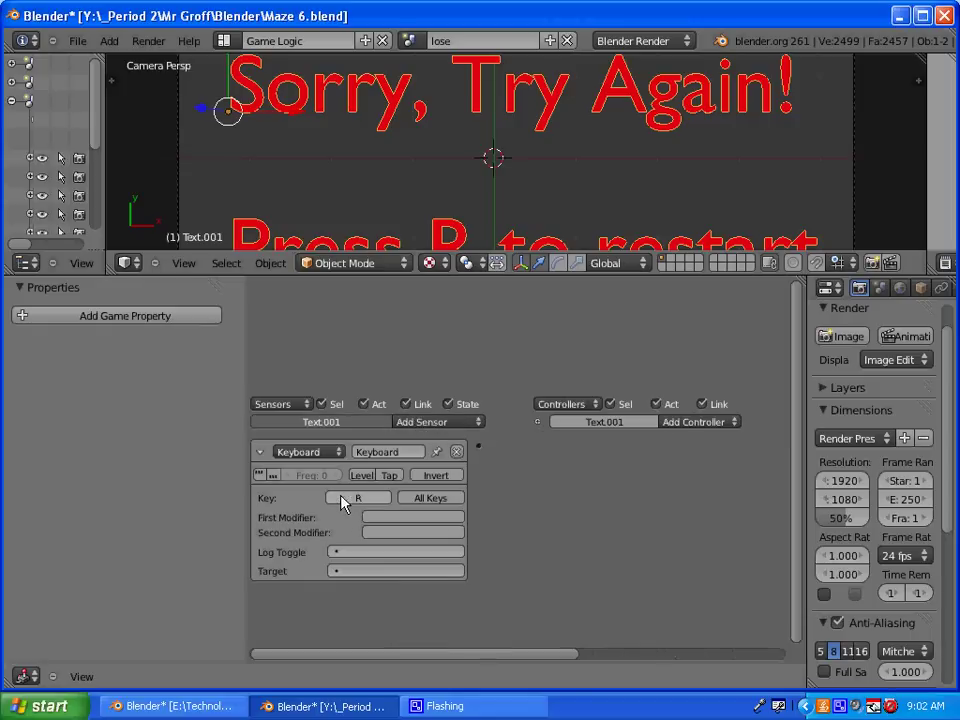
# Add an And controller to the text and link the Keyboard sensor to it
pyautogui.moveTo(563, 489); pyautogui.dragTo(421, 459, button='middle')
pyautogui.click(552, 402)
pyautogui.click(551, 414)
pyautogui.moveTo(343, 427); pyautogui.dragTo(403, 427)
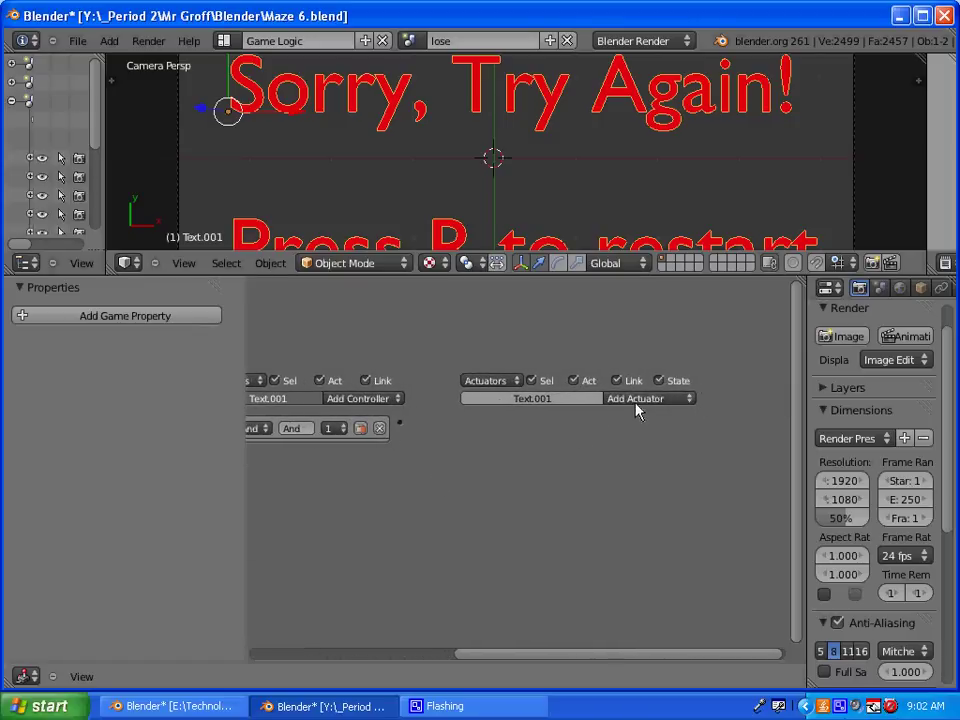
# Add a Scene actuator in Set Scene mode targeting level1, and link the And controller to it
pyautogui.click(636, 398)
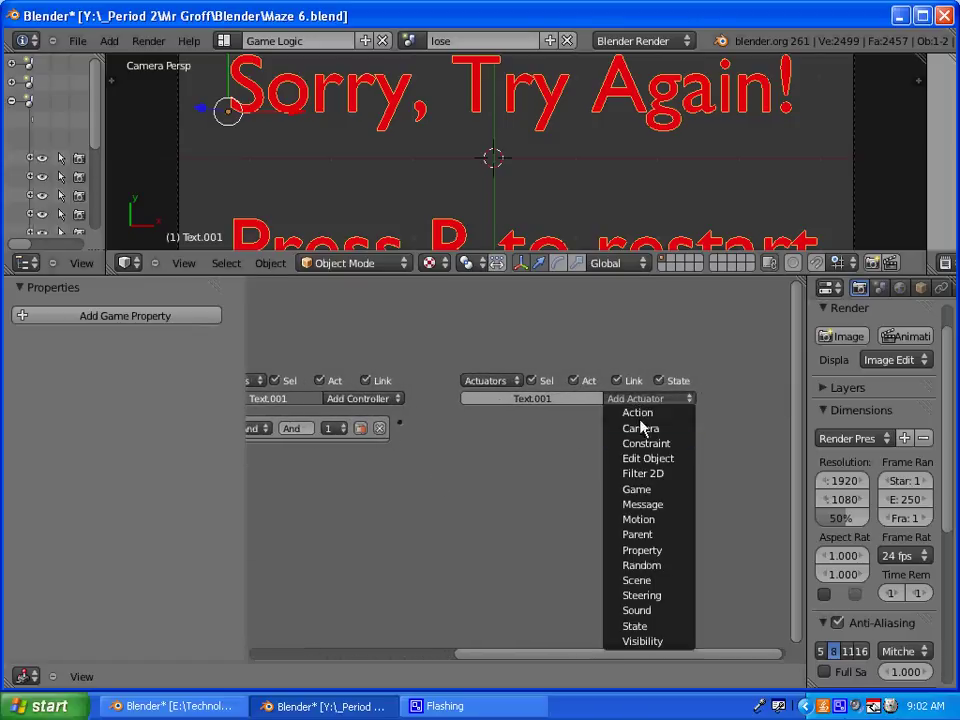
pyautogui.click(660, 581)
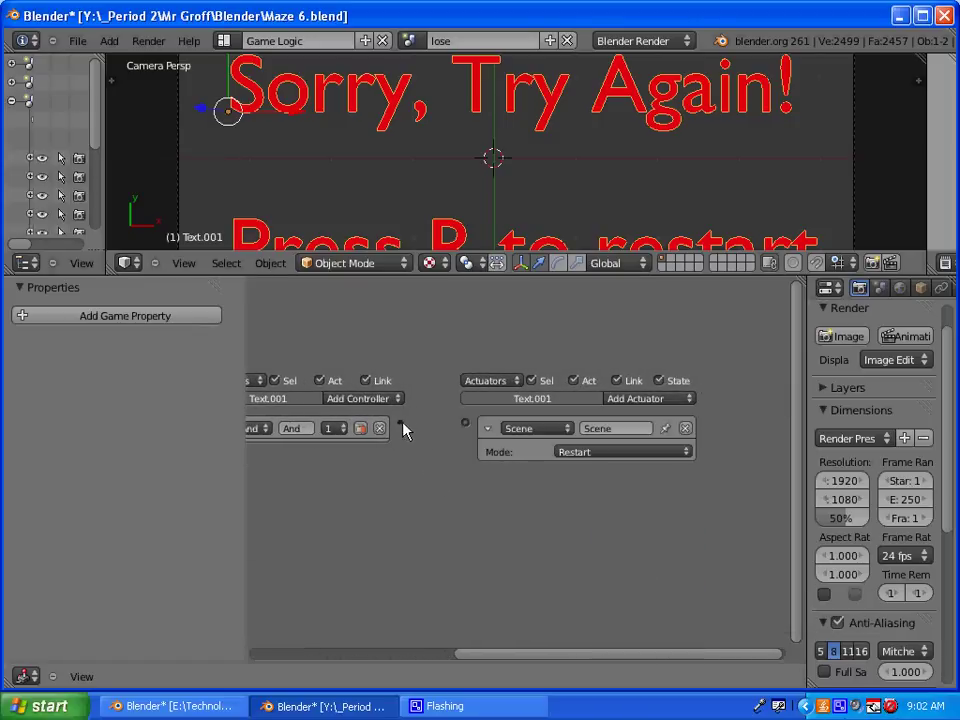
pyautogui.click(621, 453)
pyautogui.click(611, 432)
pyautogui.click(565, 470)
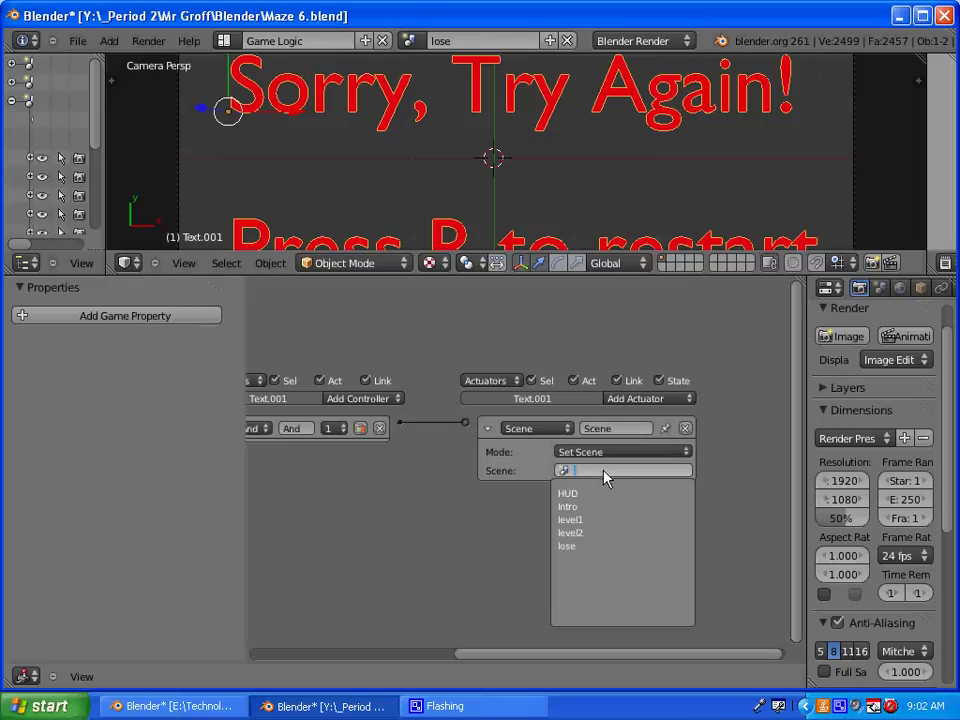
pyautogui.click(575, 520)
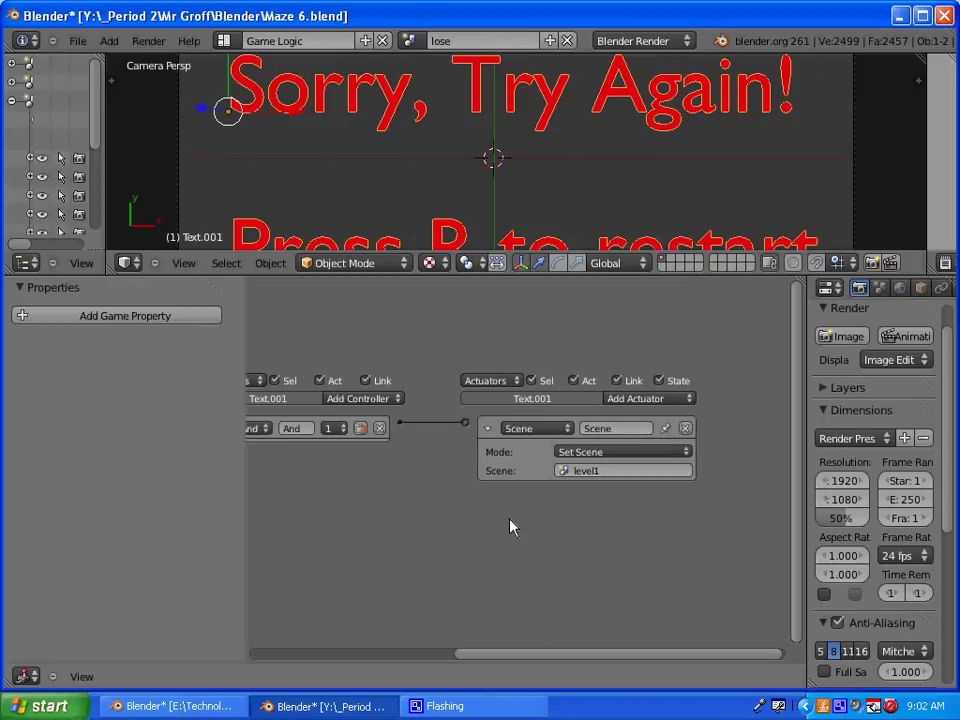
# Shrink the logic editor and show the Intro scene in the Default screen layout
pyautogui.moveTo(400, 512); pyautogui.dragTo(538, 493, button='middle')
pyautogui.scroll(-3, 540, 488)
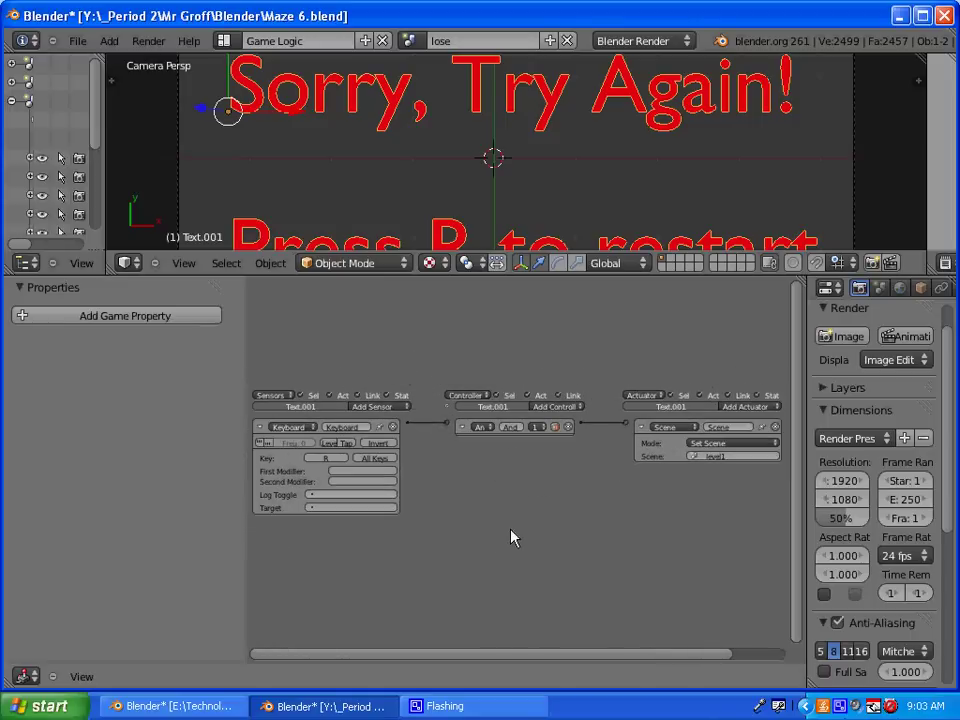
pyautogui.moveTo(448, 274); pyautogui.dragTo(440, 518)
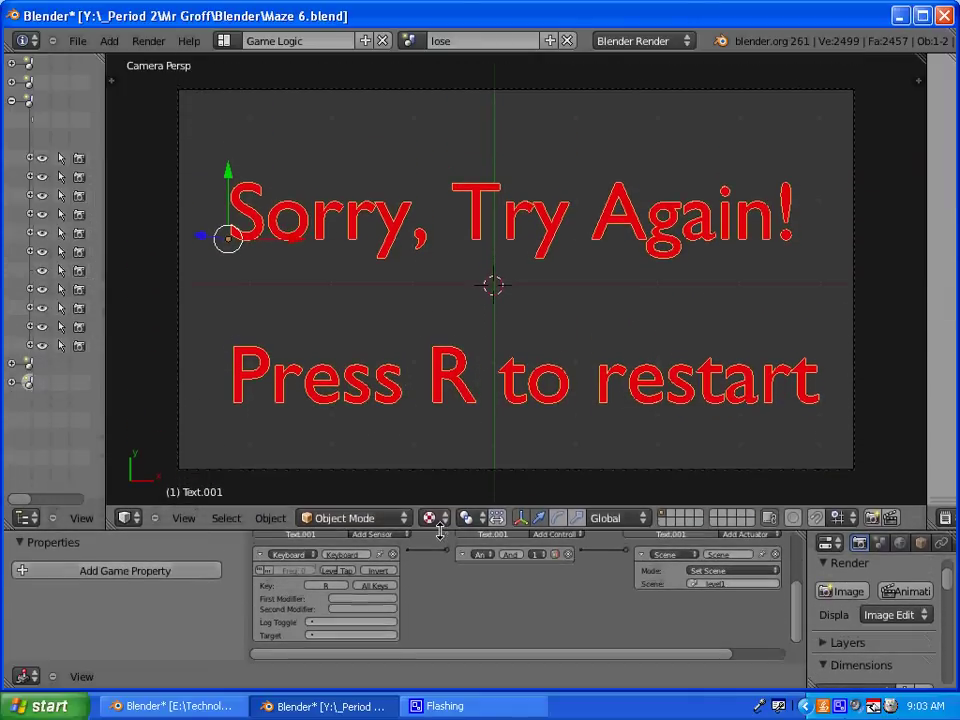
pyautogui.click(410, 41)
pyautogui.click(224, 41)
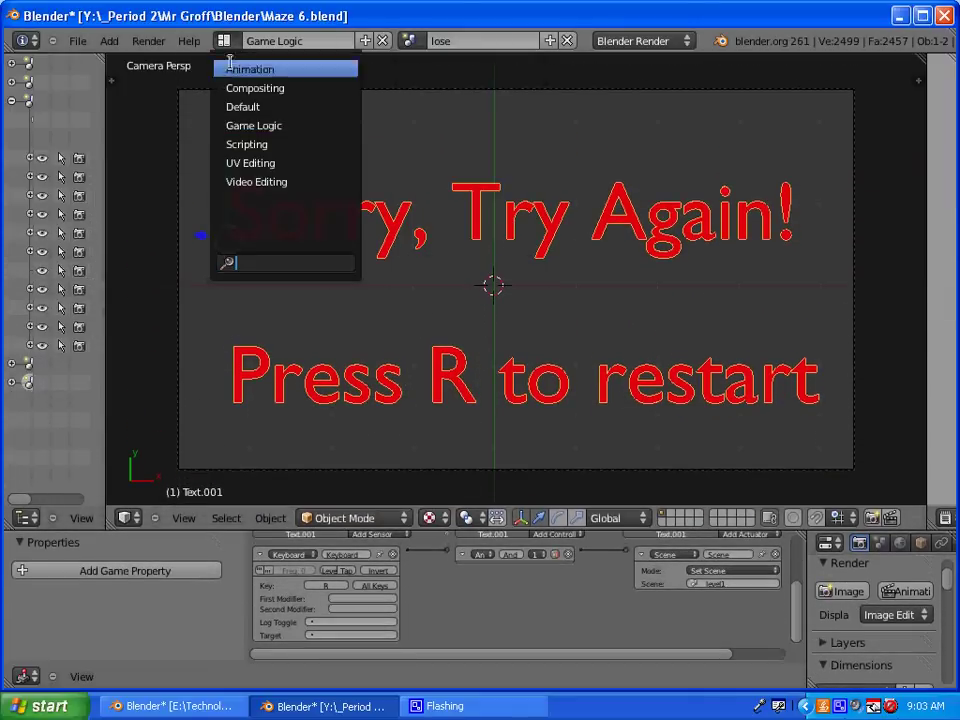
pyautogui.click(233, 100)
pyautogui.click(408, 41)
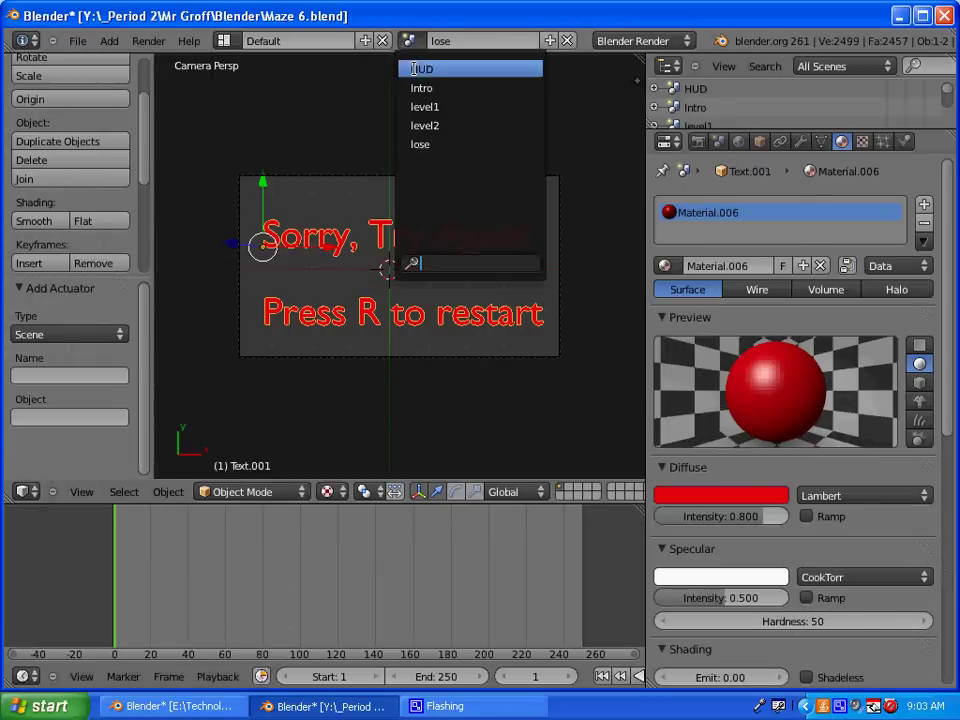
pyautogui.click(414, 89)
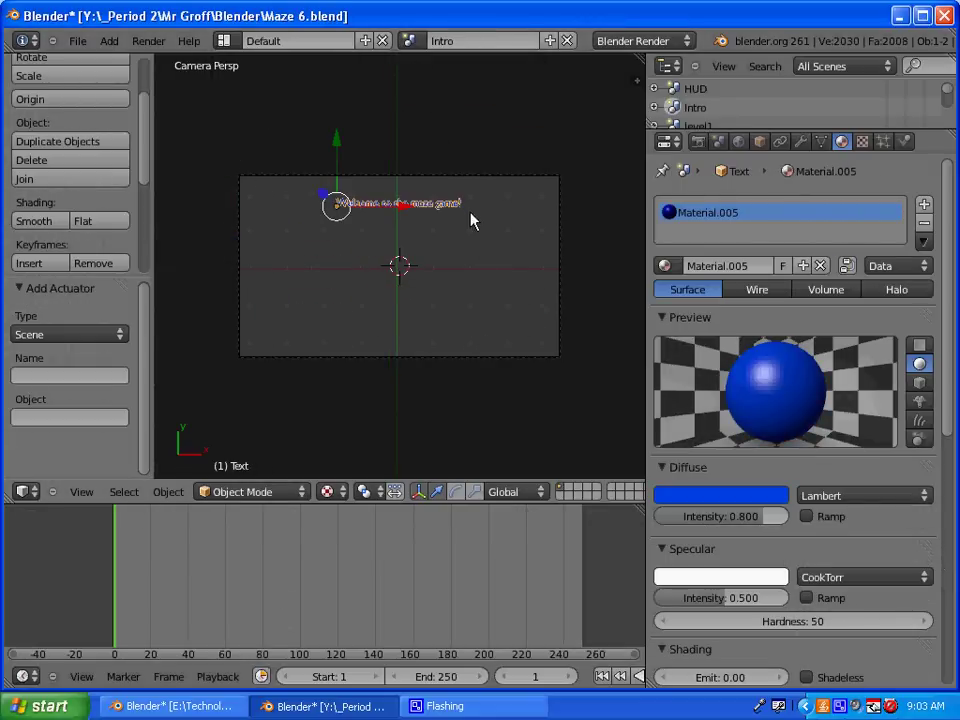
pyautogui.scroll(2, 472, 221)
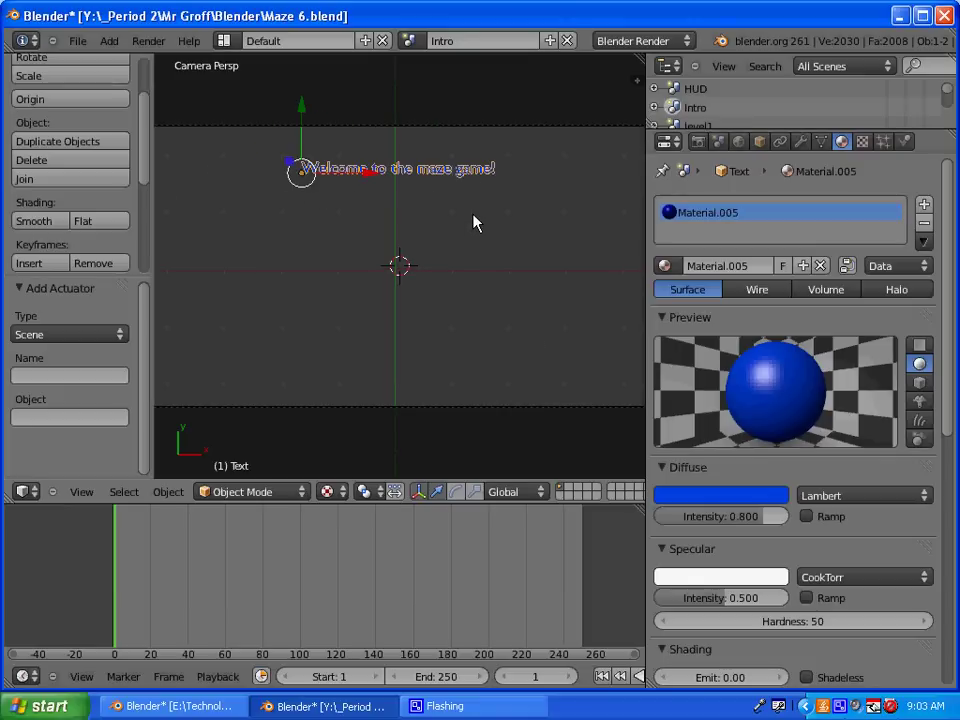
# Play-test the game from the Intro scene through to level1, and stop it
pyautogui.press('p')
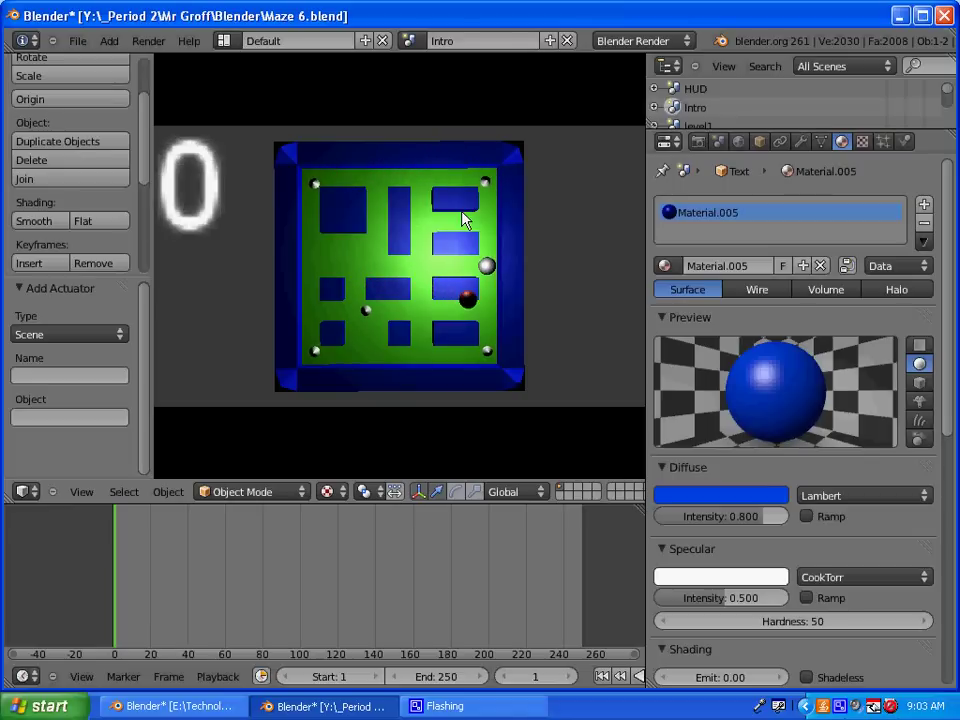
pyautogui.press('Escape')
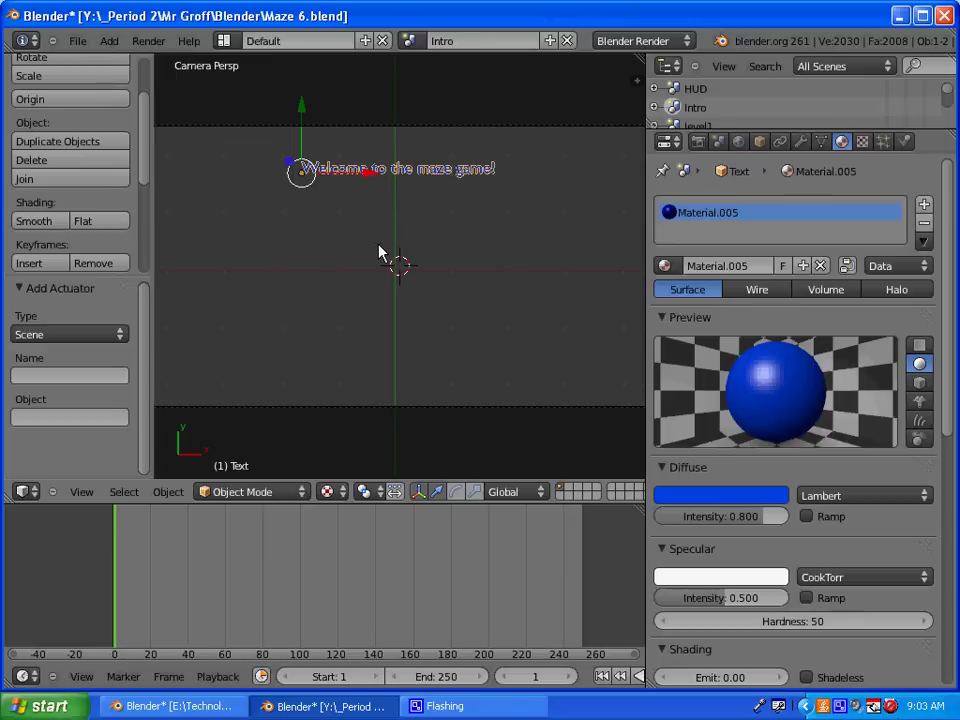
# Show the level1 scene in the Game Logic layout with an enlarged logic editor, bringing the red sphere's logic bricks into view
pyautogui.click(408, 42)
pyautogui.click(430, 105)
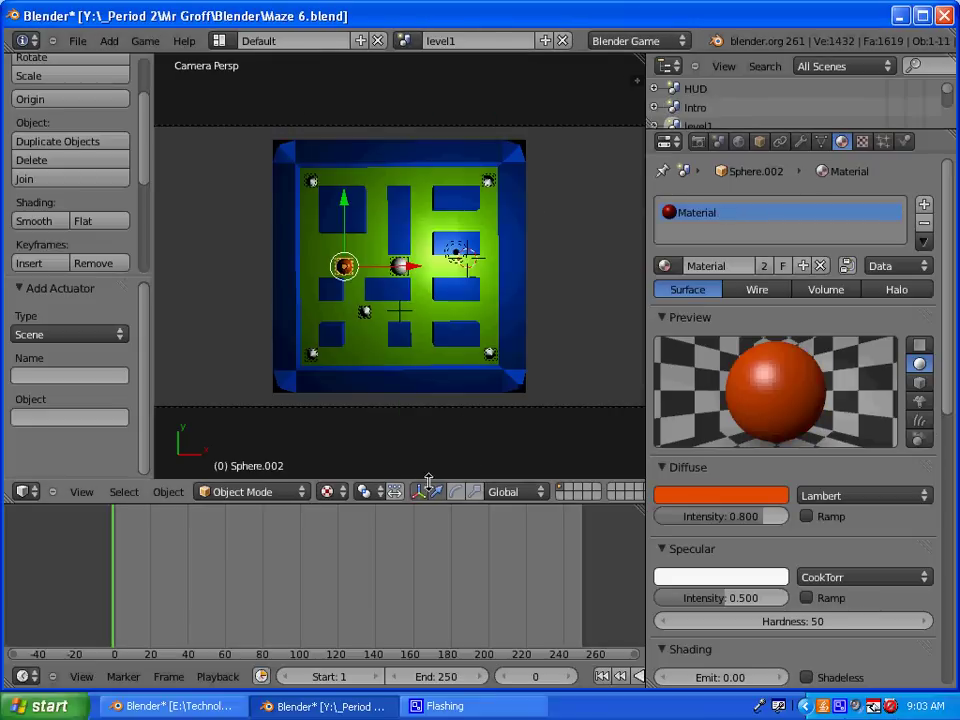
pyautogui.click(224, 40)
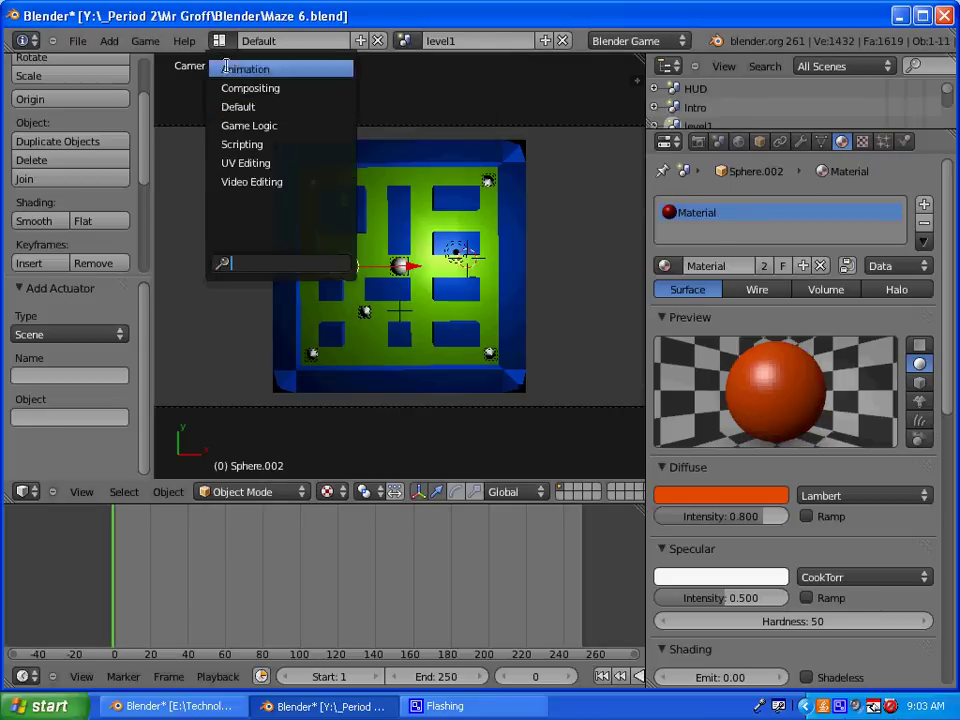
pyautogui.click(242, 126)
pyautogui.click(410, 41)
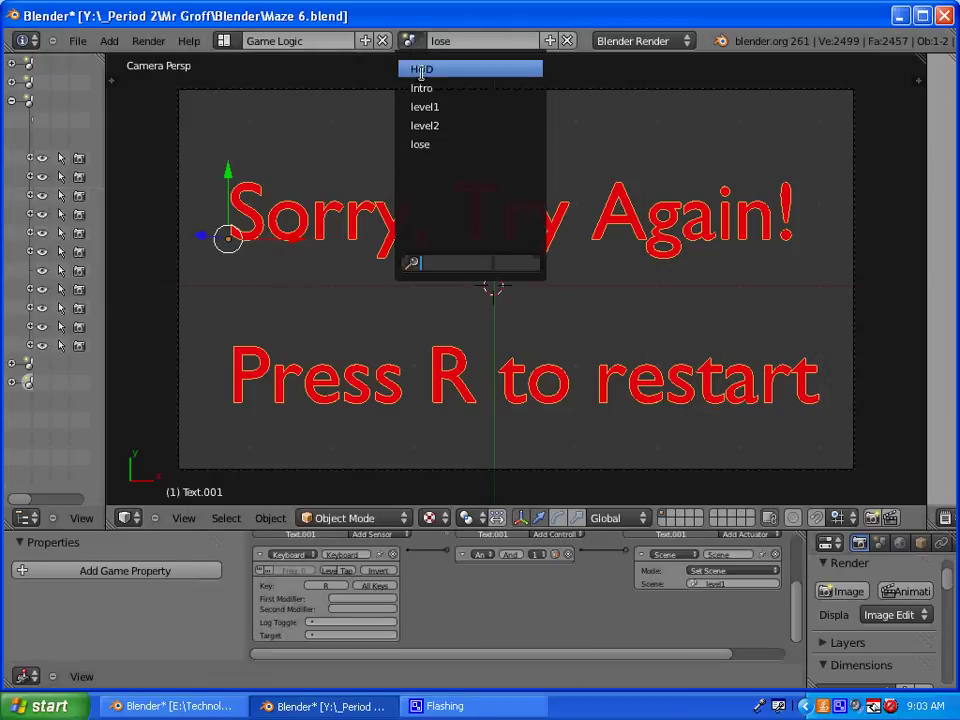
pyautogui.click(423, 105)
pyautogui.moveTo(510, 530); pyautogui.dragTo(515, 200)
pyautogui.moveTo(560, 470); pyautogui.dragTo(604, 501, button='middle')
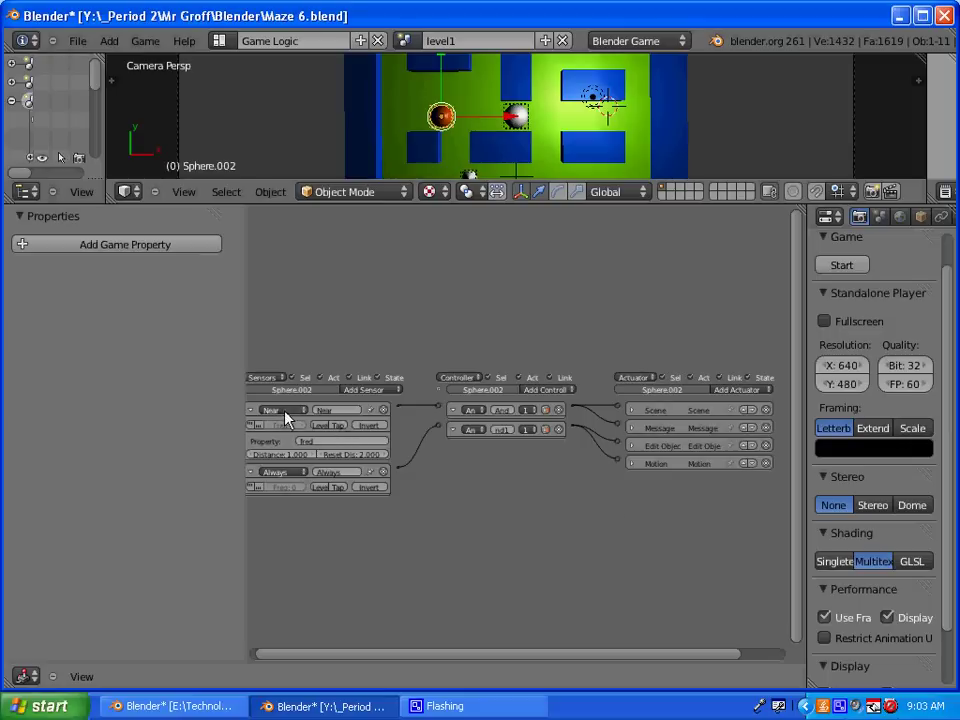
# Change the red sphere's Scene actuator to Set Scene mode targeting lose, and shrink the logic editor
pyautogui.rightClick(445, 118)
pyautogui.rightClick(445, 118)
pyautogui.click(631, 410)
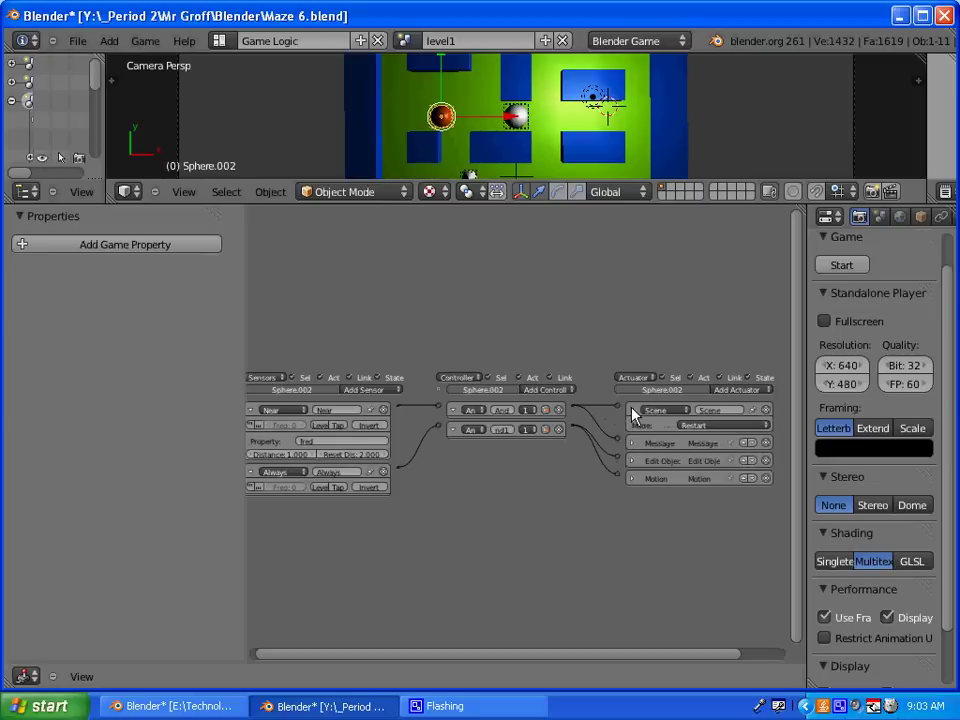
pyautogui.click(716, 430)
pyautogui.click(713, 413)
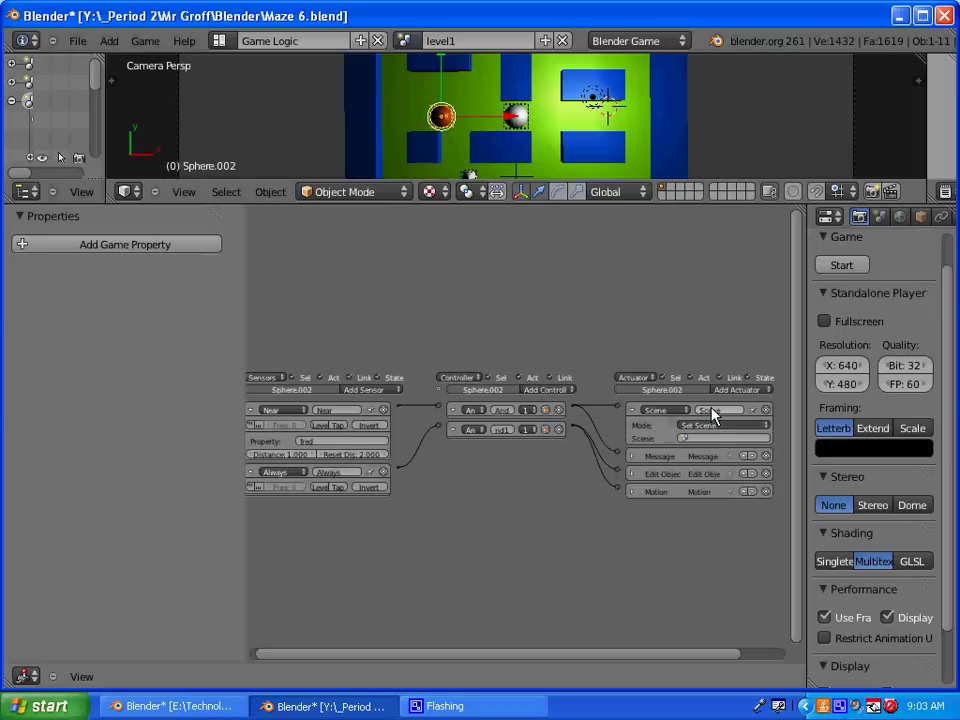
pyautogui.click(710, 438)
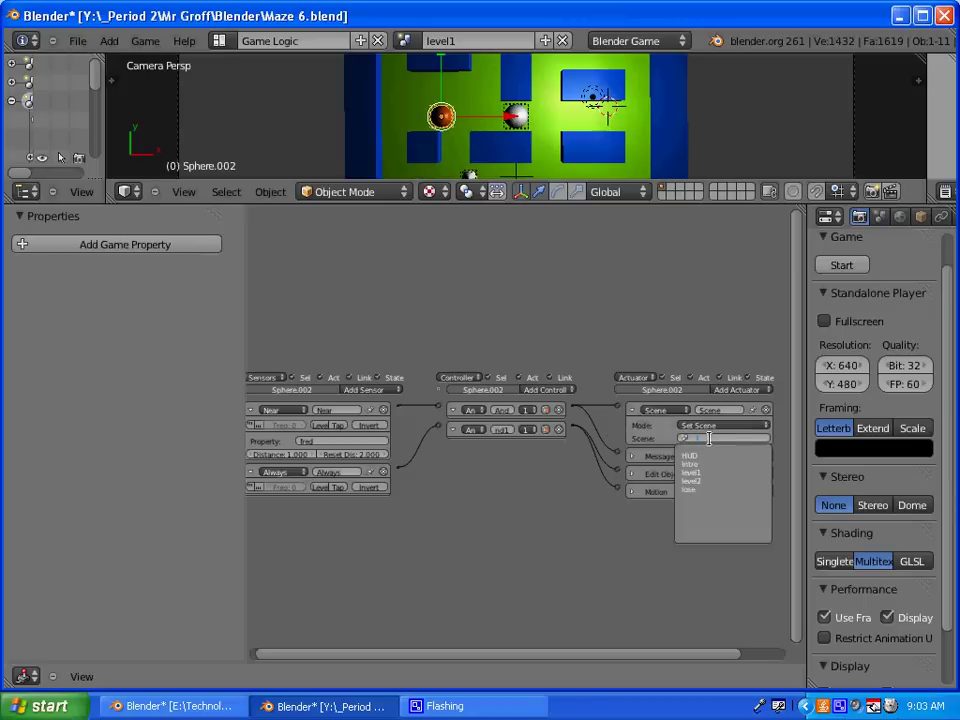
pyautogui.click(720, 489)
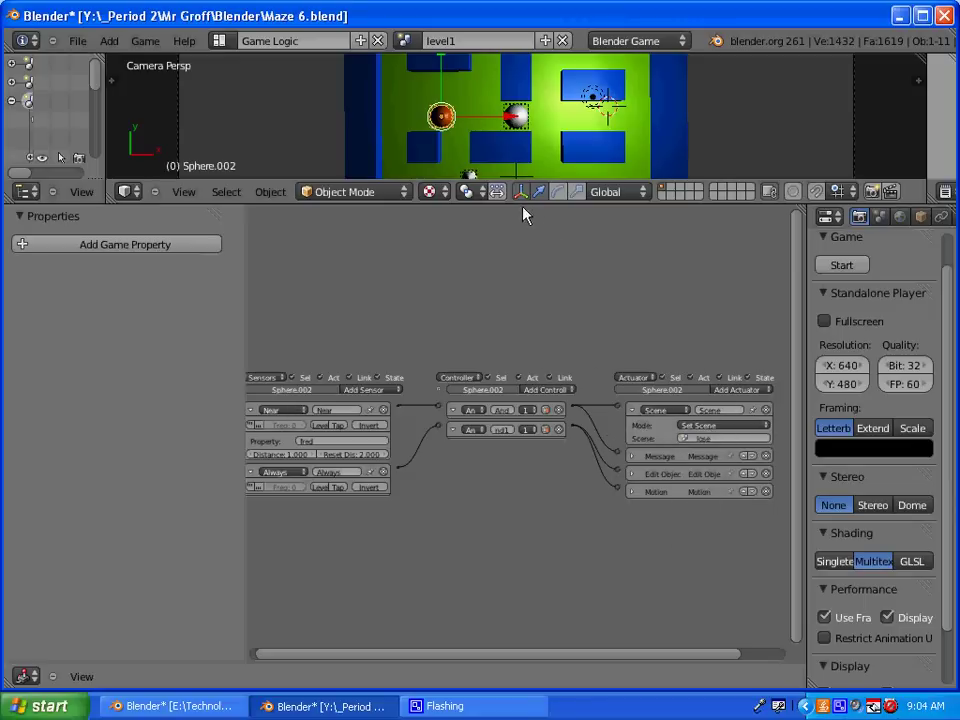
pyautogui.moveTo(520, 203); pyautogui.dragTo(525, 481)
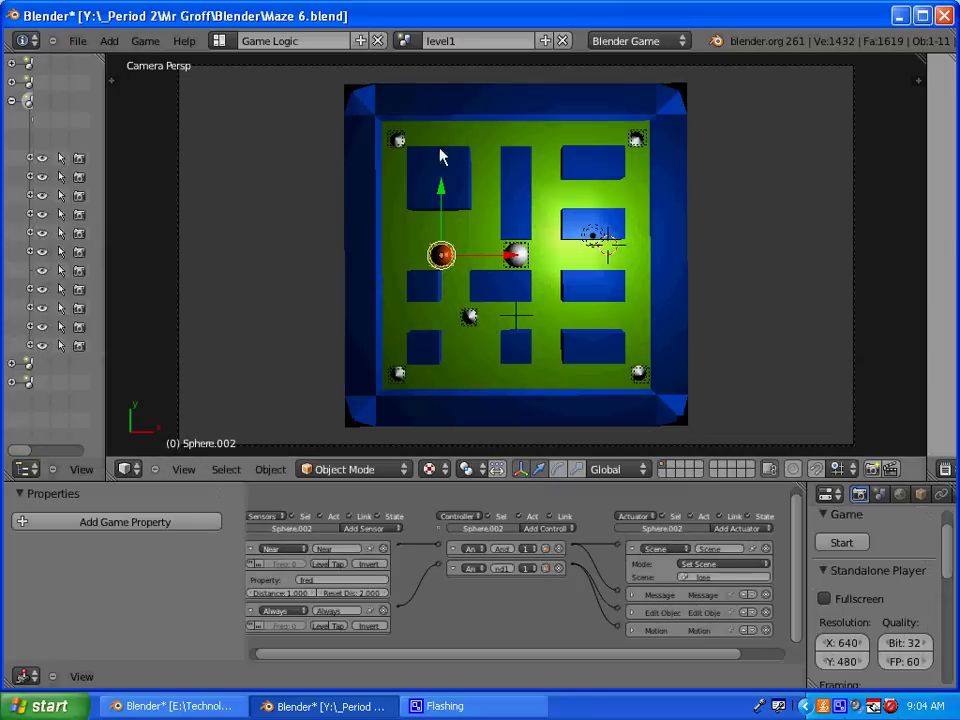
# In the level2 scene, change the black sphere's Scene actuator to Set Scene mode targeting lose
pyautogui.click(405, 40)
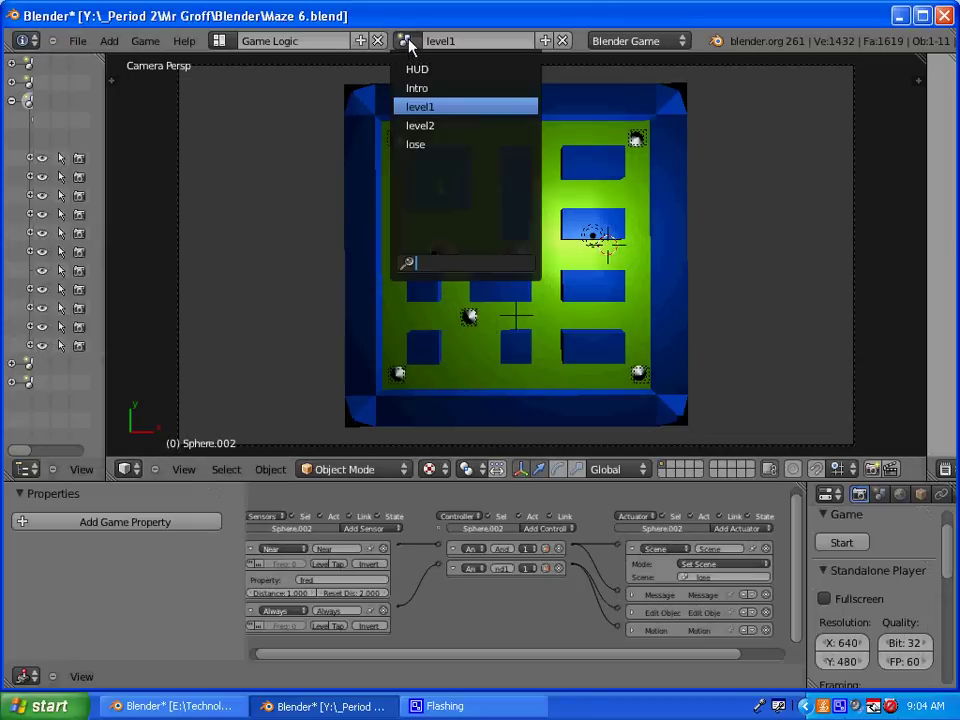
pyautogui.click(417, 126)
pyautogui.rightClick(484, 257)
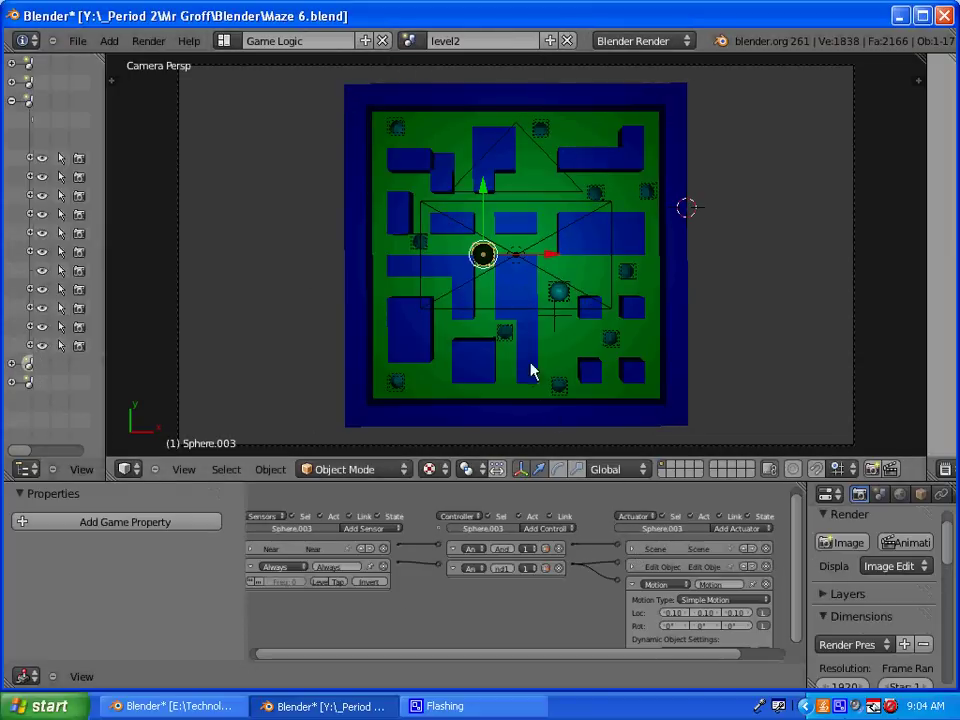
pyautogui.click(631, 550)
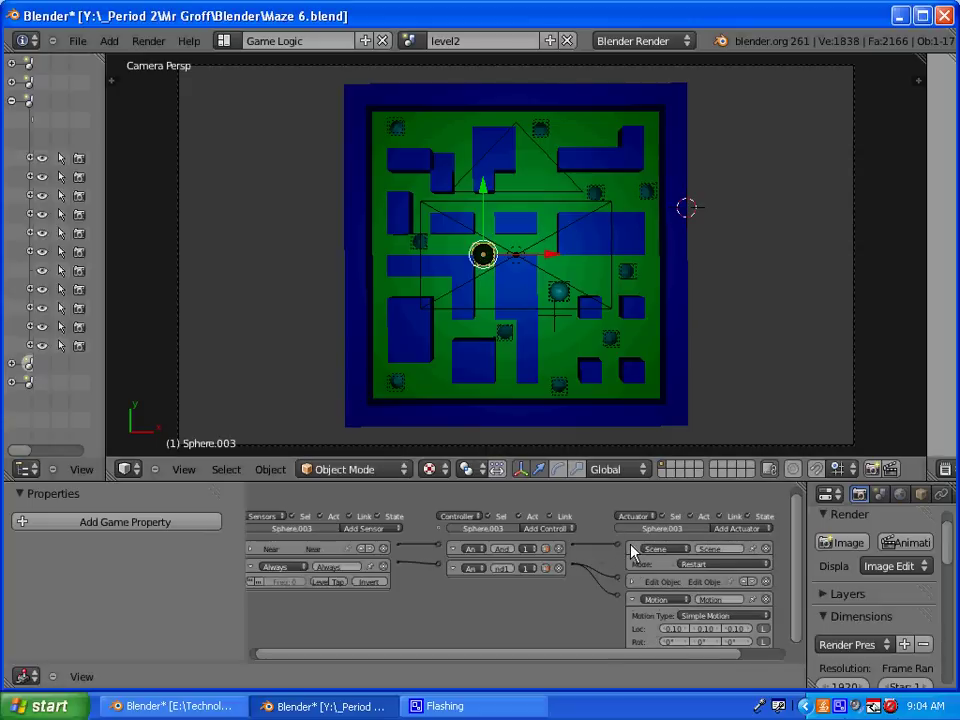
pyautogui.click(706, 566)
pyautogui.click(706, 552)
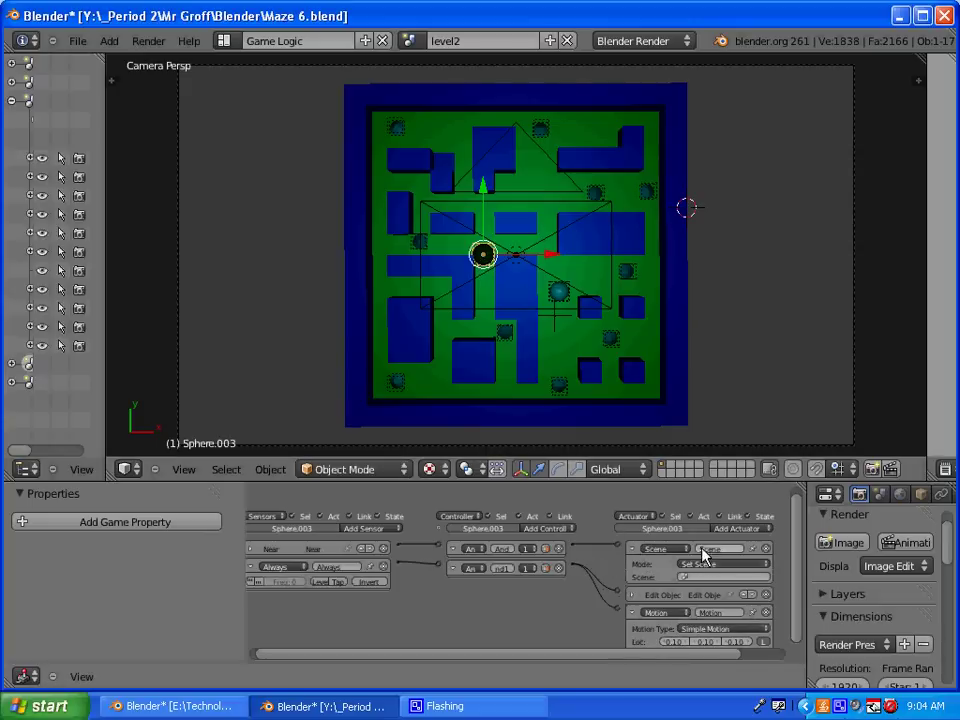
pyautogui.click(706, 578)
pyautogui.click(690, 627)
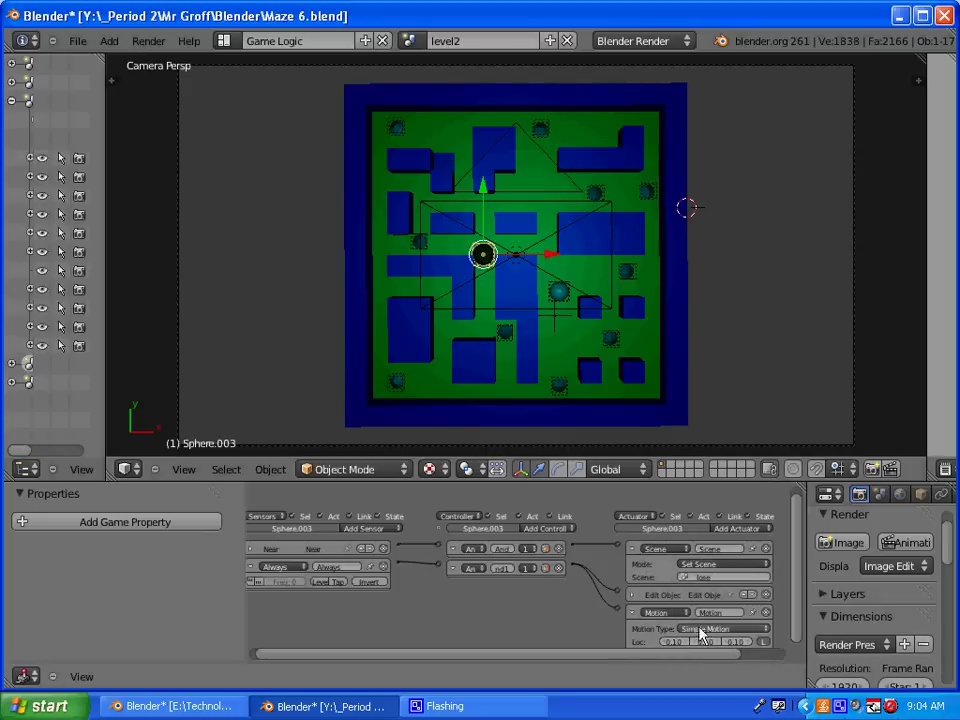
# Play-test the game from level1, restarting from the lose scene with R, and stop it
pyautogui.click(407, 42)
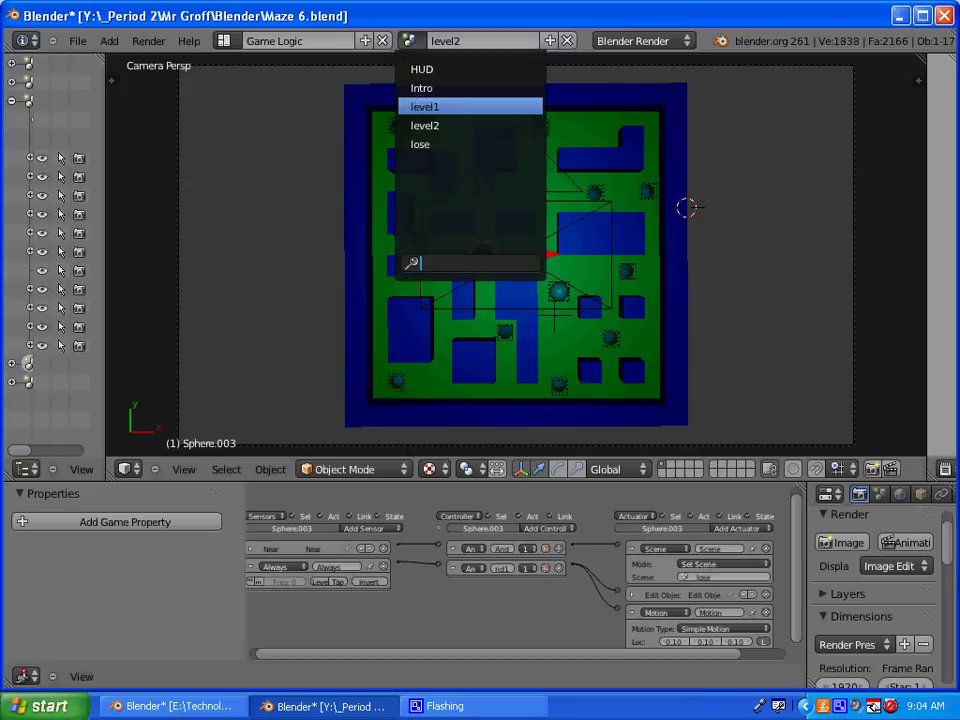
pyautogui.click(425, 105)
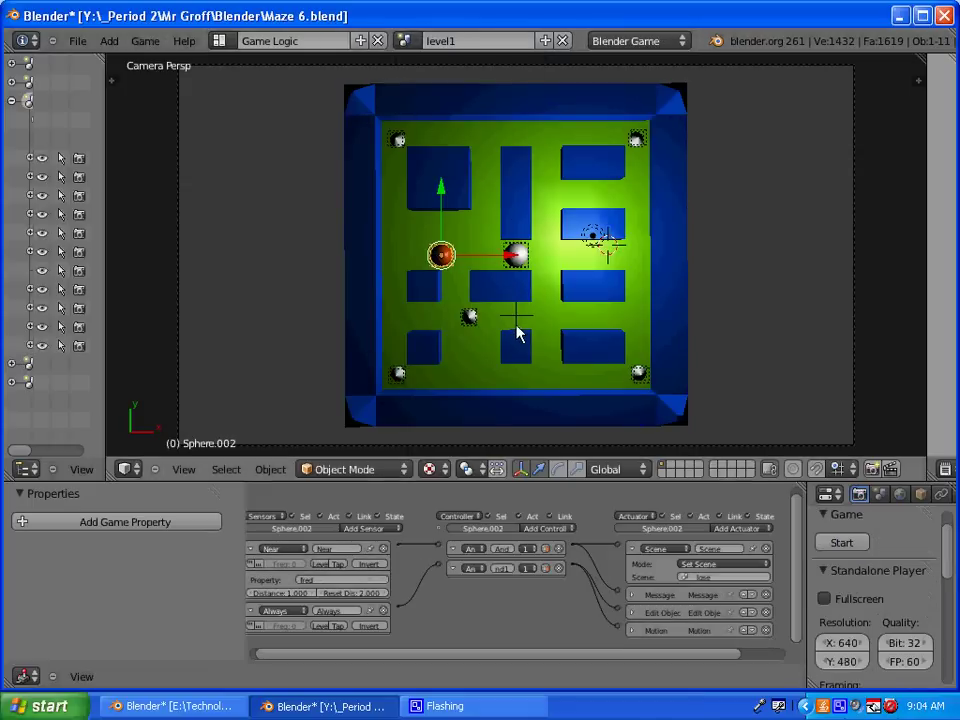
pyautogui.press('p')
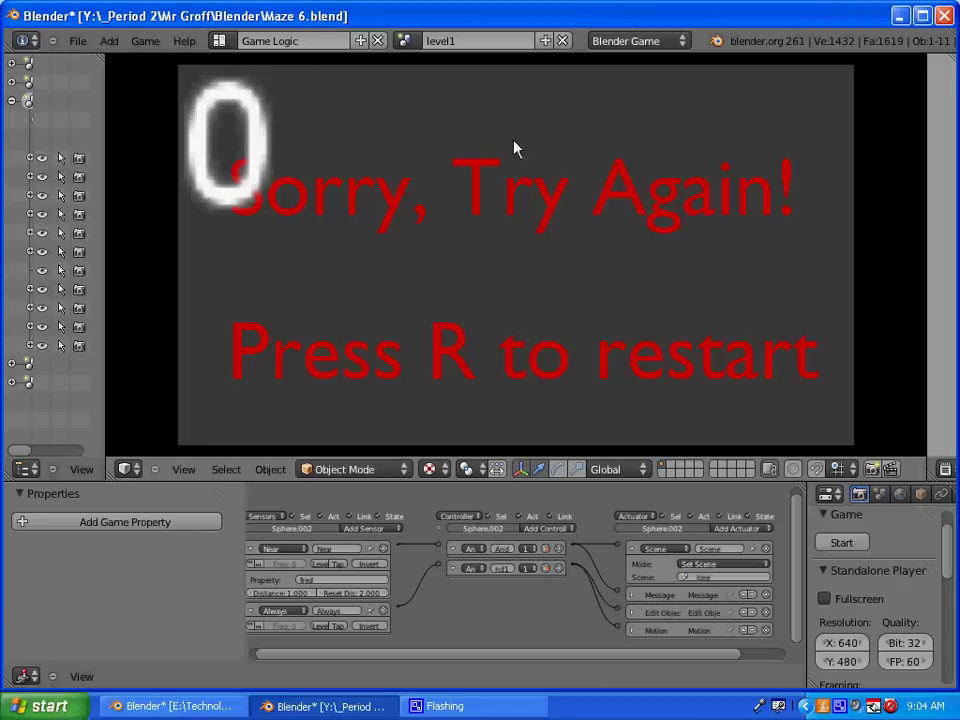
pyautogui.press('r')
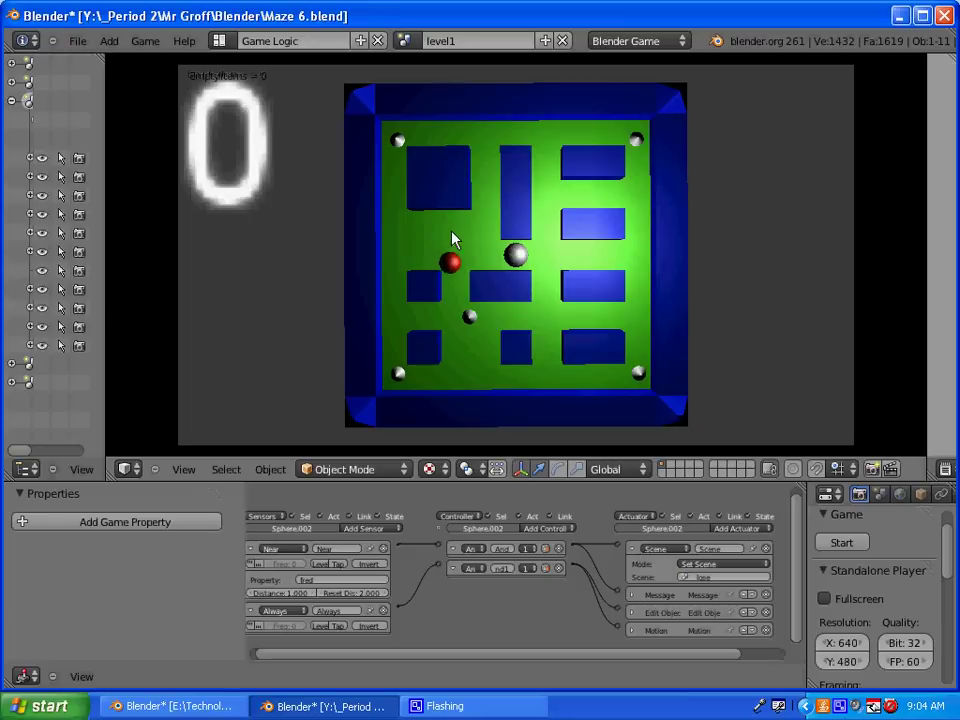
pyautogui.press('Right')
pyautogui.press('Up')
pyautogui.press('Escape')
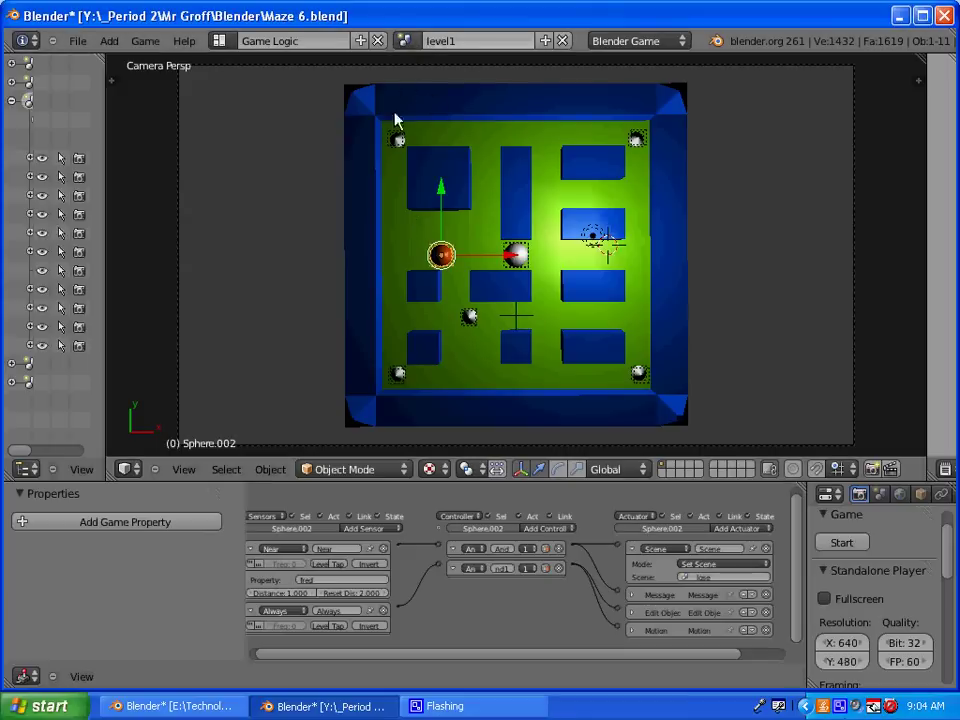
# Switch to the Default screen layout and add a new empty scene named Win
pyautogui.click(219, 40)
pyautogui.click(236, 106)
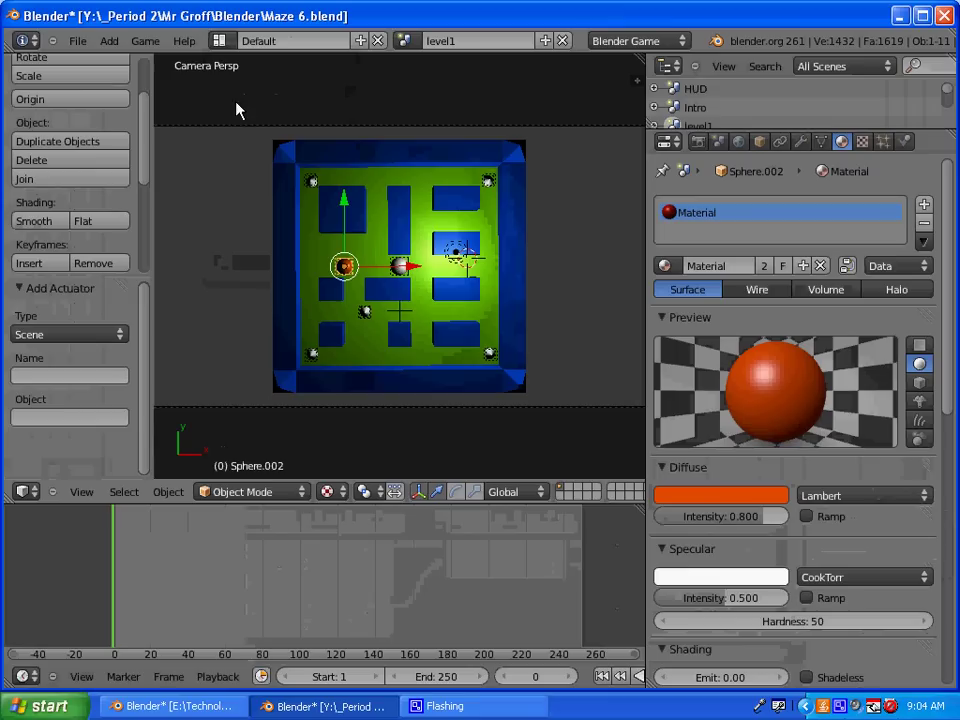
pyautogui.click(547, 41)
pyautogui.click(499, 78)
pyautogui.doubleClick(447, 41)
pyautogui.write('W')
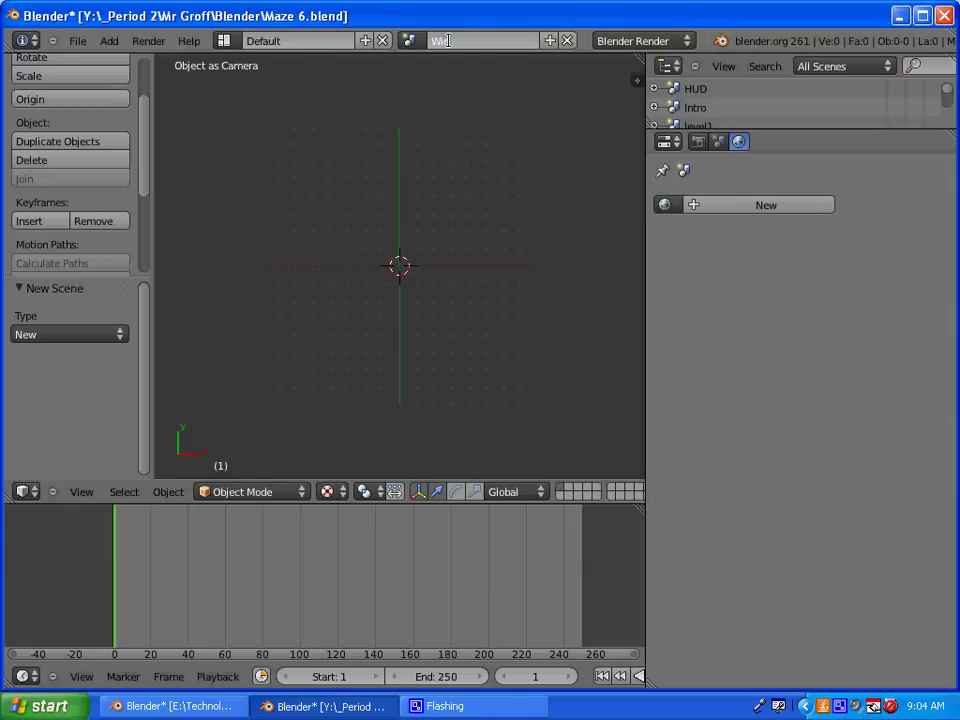
pyautogui.write('in')
pyautogui.click(228, 44)
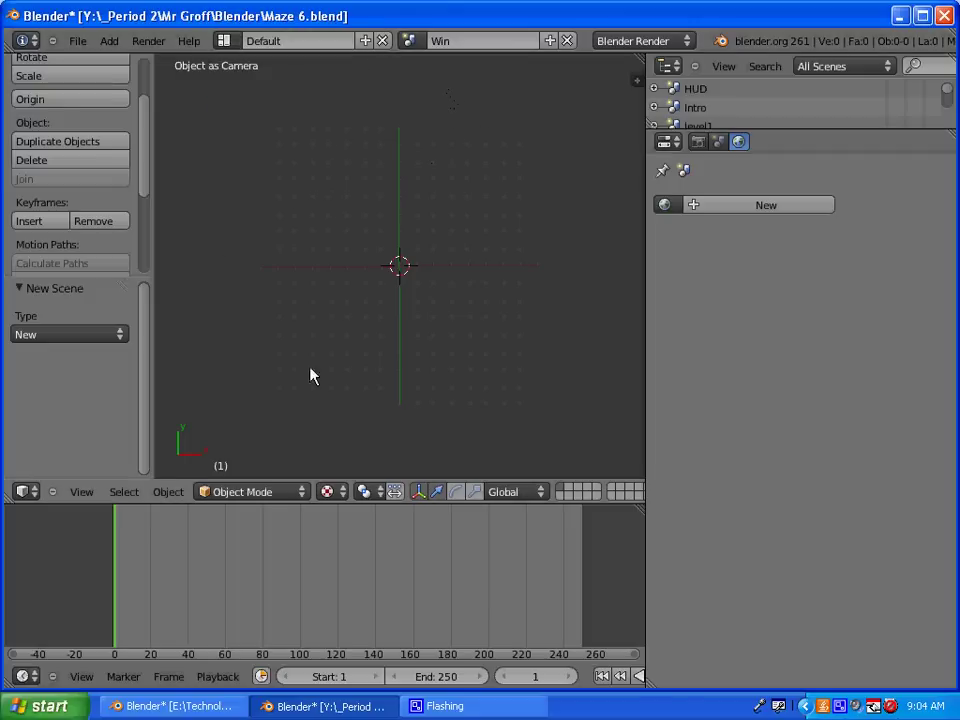
# Examine the Win scene of the finished game in Maze - Final.blend, and return to Maze 6.blend
pyautogui.click(215, 706)
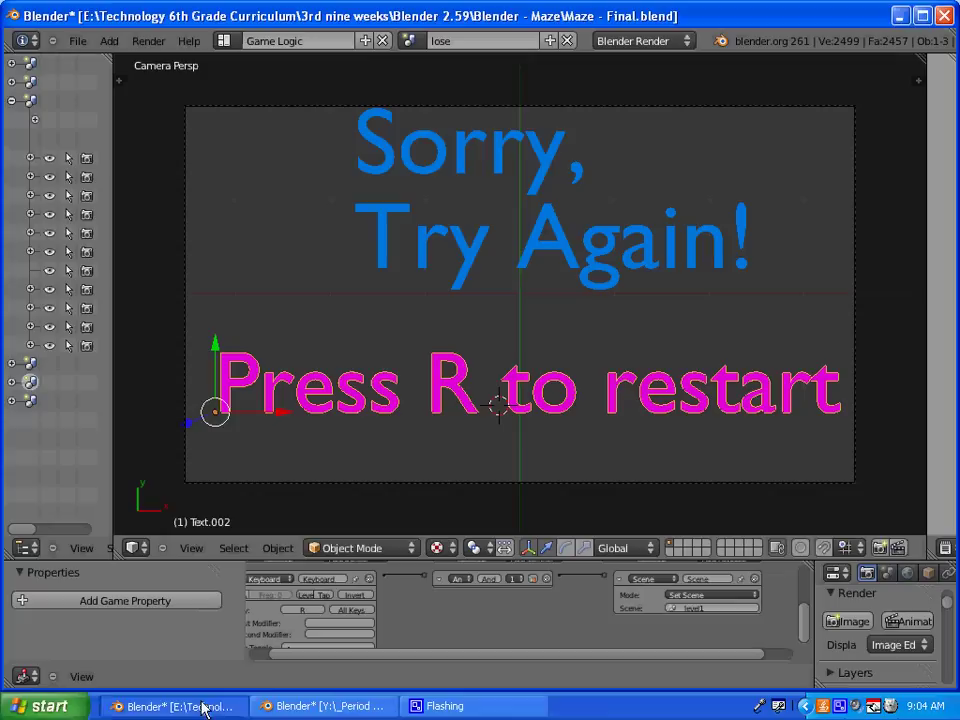
pyautogui.click(409, 41)
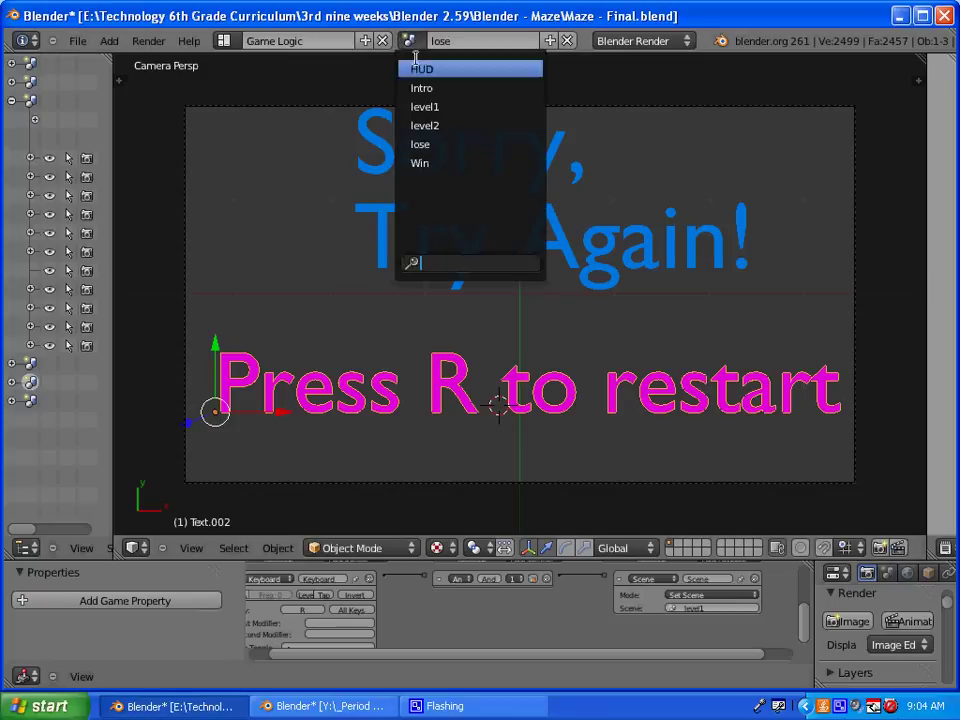
pyautogui.click(418, 160)
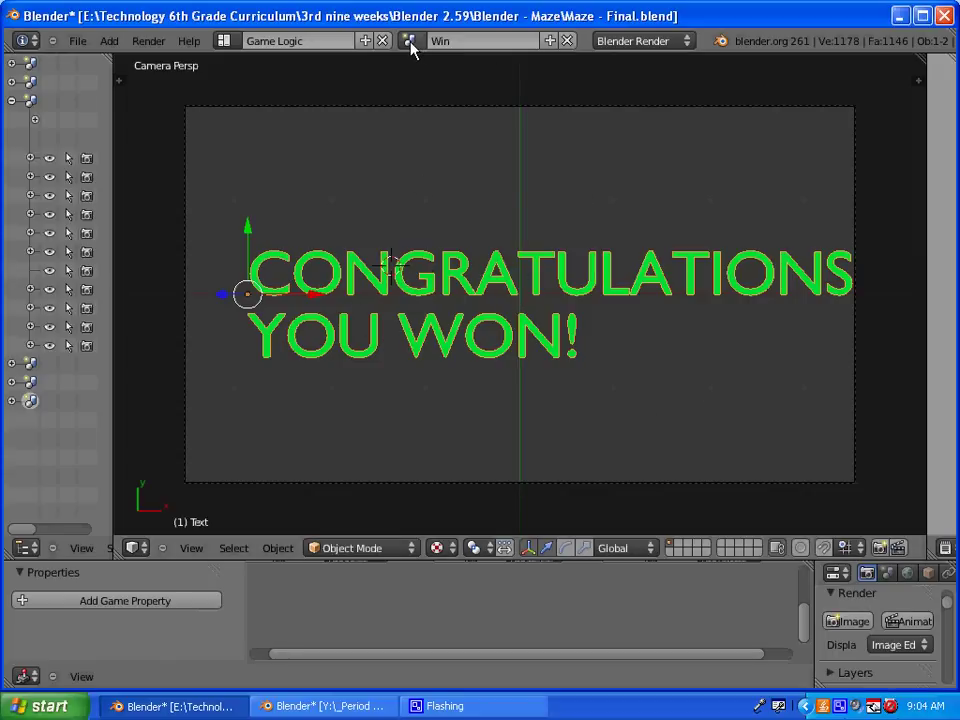
pyautogui.click(368, 705)
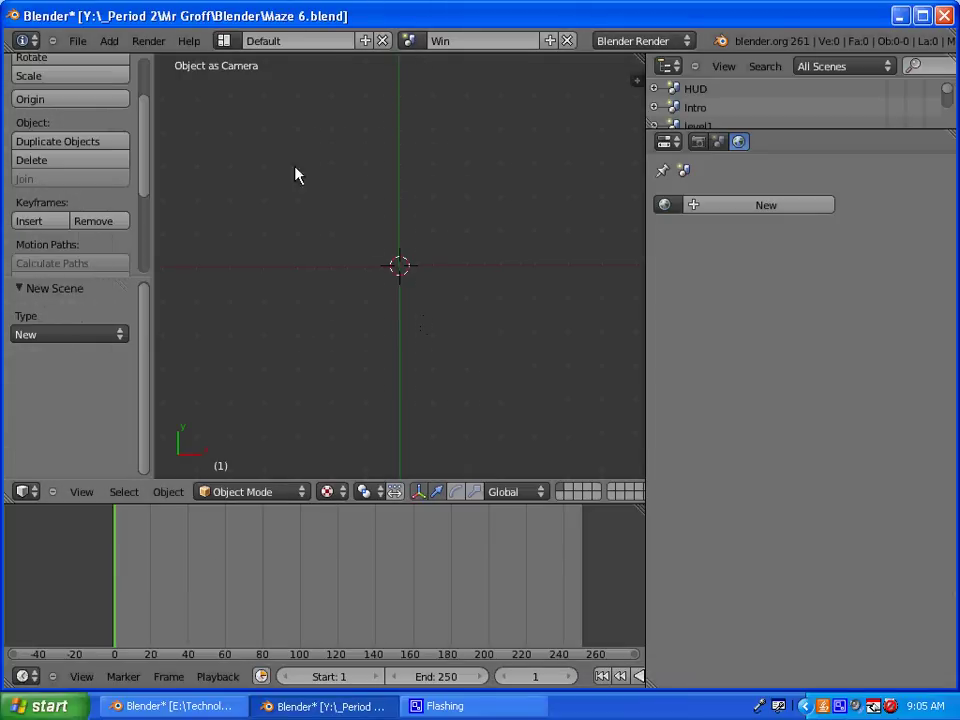
# Add a text object to the Win scene and put it in Edit Mode
pyautogui.click(109, 41)
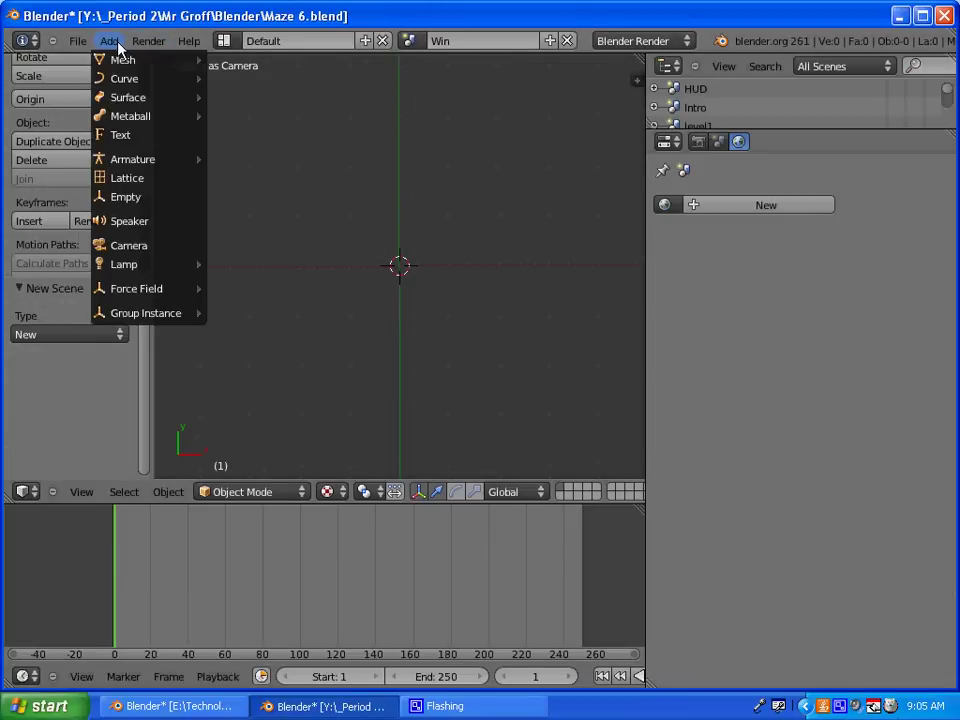
pyautogui.click(119, 138)
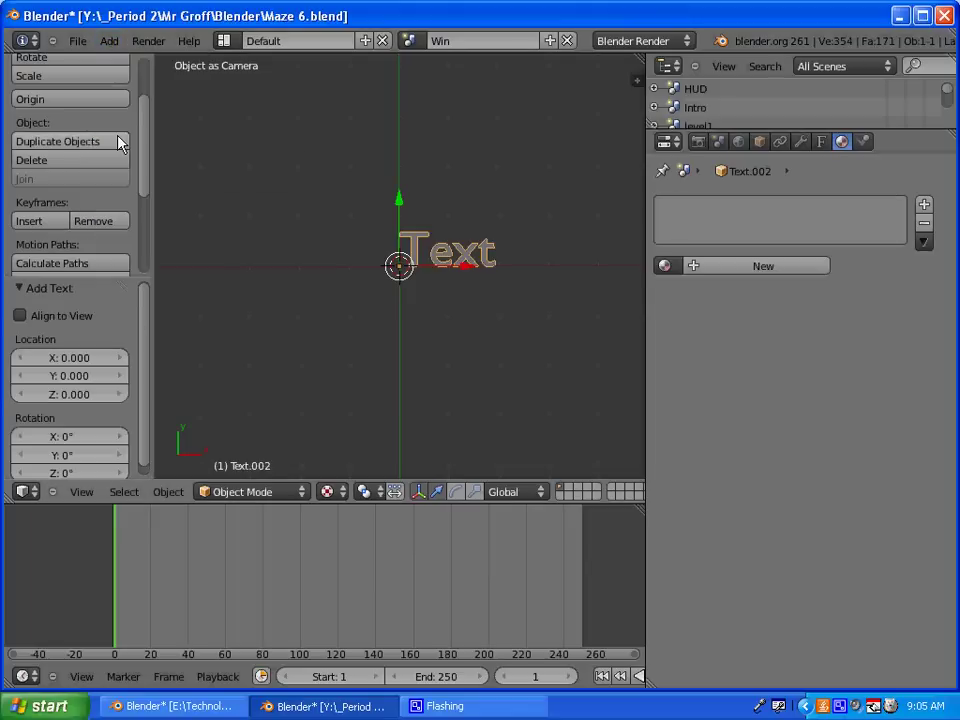
pyautogui.click(287, 490)
pyautogui.click(250, 456)
# Replace the default text with "Congratulations" on the first line and "you won!" on the second
pyautogui.press('BackSpace')
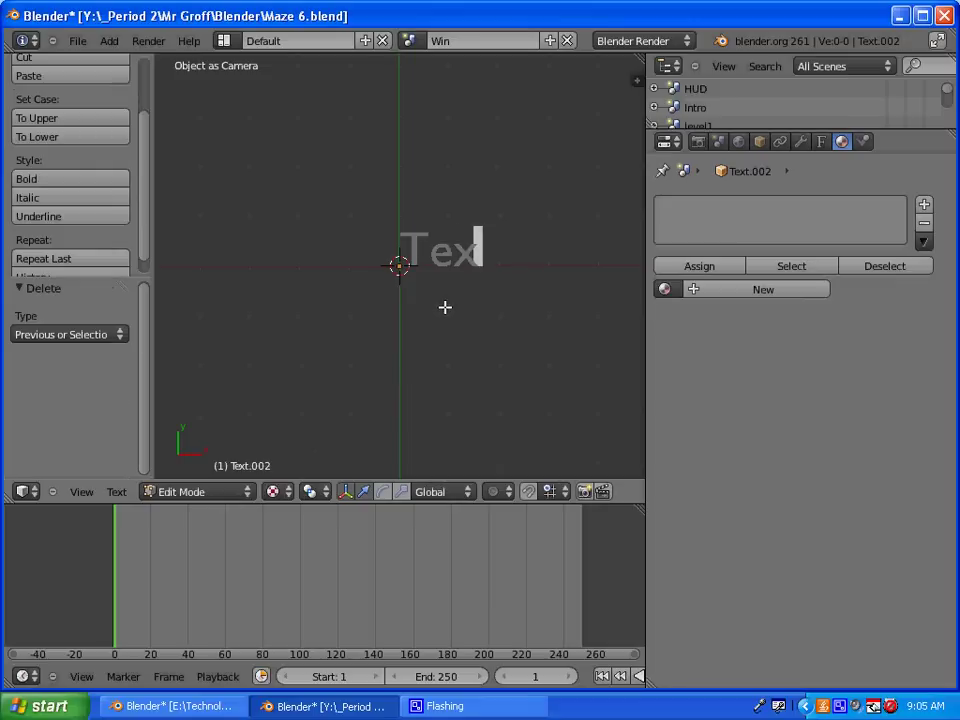
pyautogui.press('BackSpace')
pyautogui.press('BackSpace')
pyautogui.press('BackSpace')
pyautogui.write('Con')
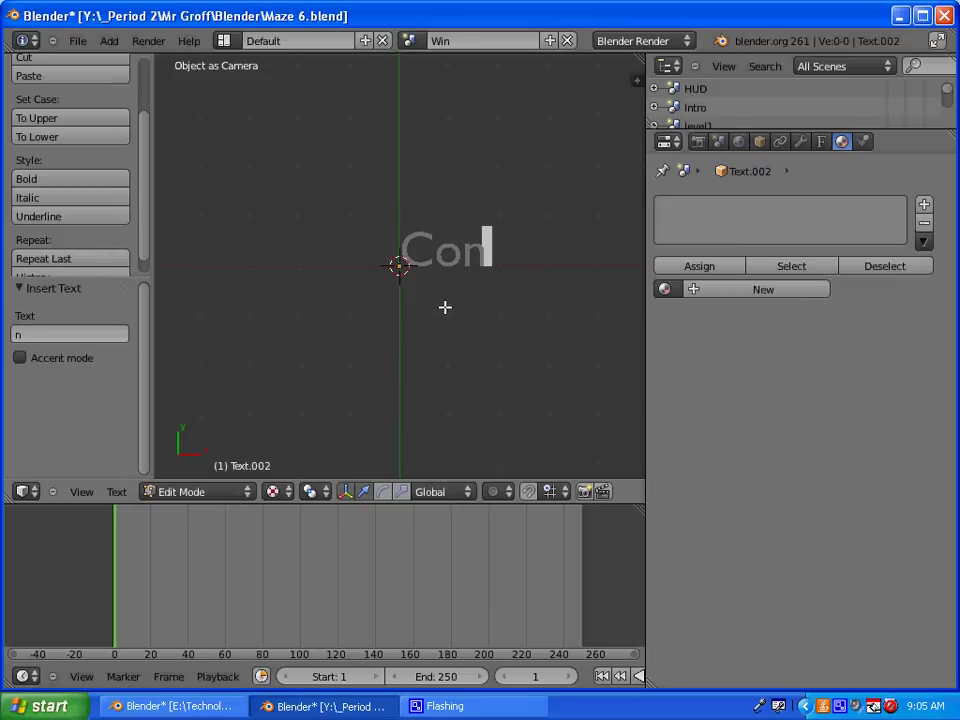
pyautogui.write('gratulatio')
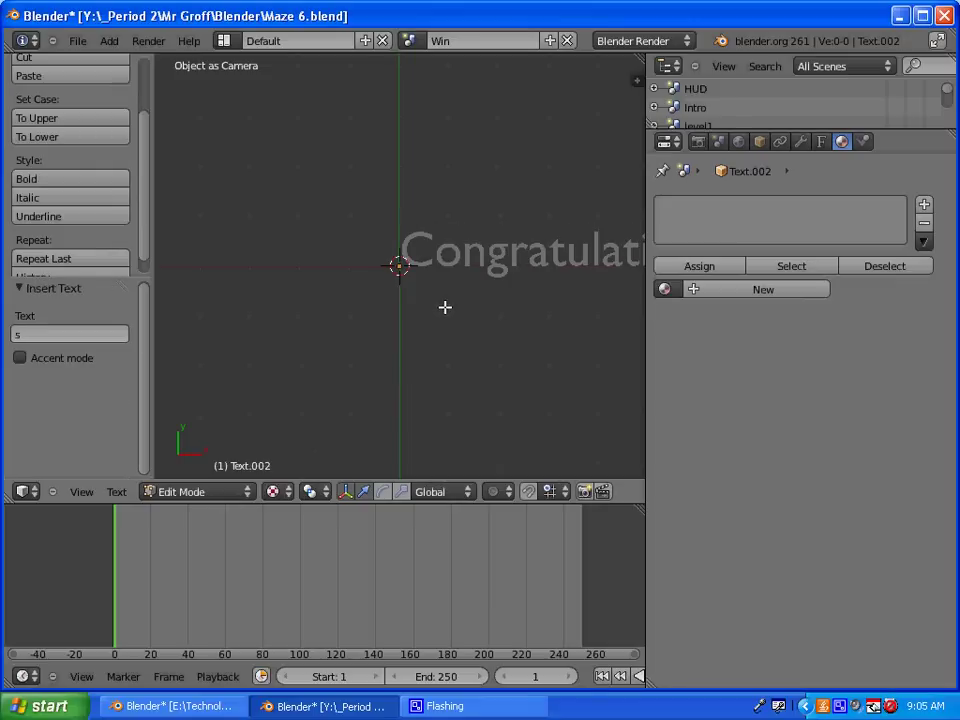
pyautogui.scroll(-3, 392, 370)
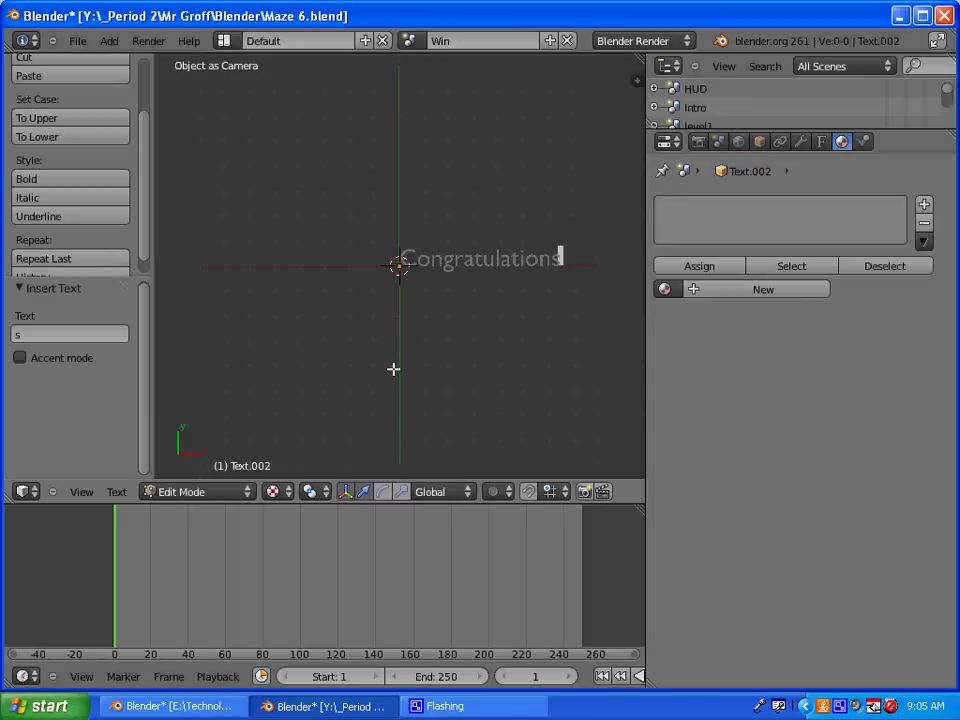
pyautogui.press('Return')
pyautogui.write('you won!')
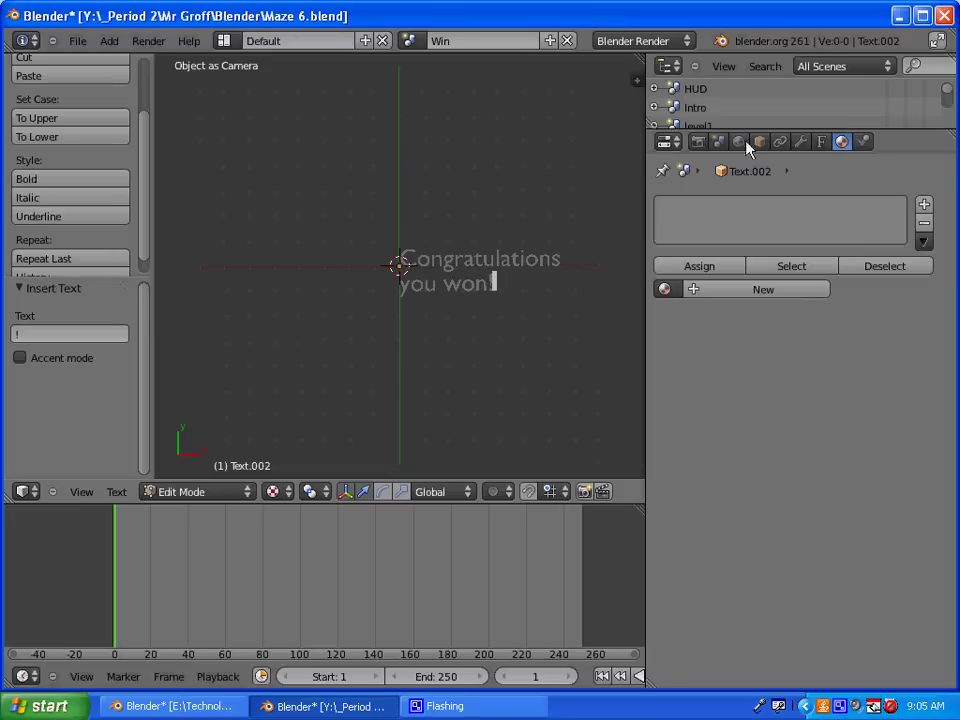
# Return the message text to Object Mode and give it a new material with a bright green diffuse colour
pyautogui.click(247, 492)
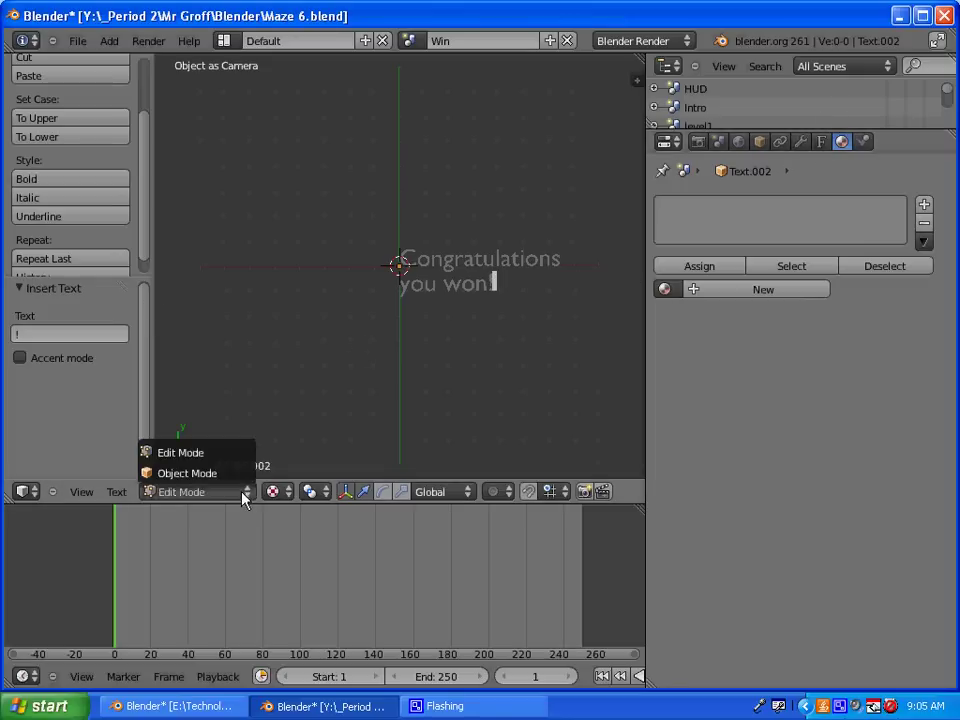
pyautogui.click(236, 480)
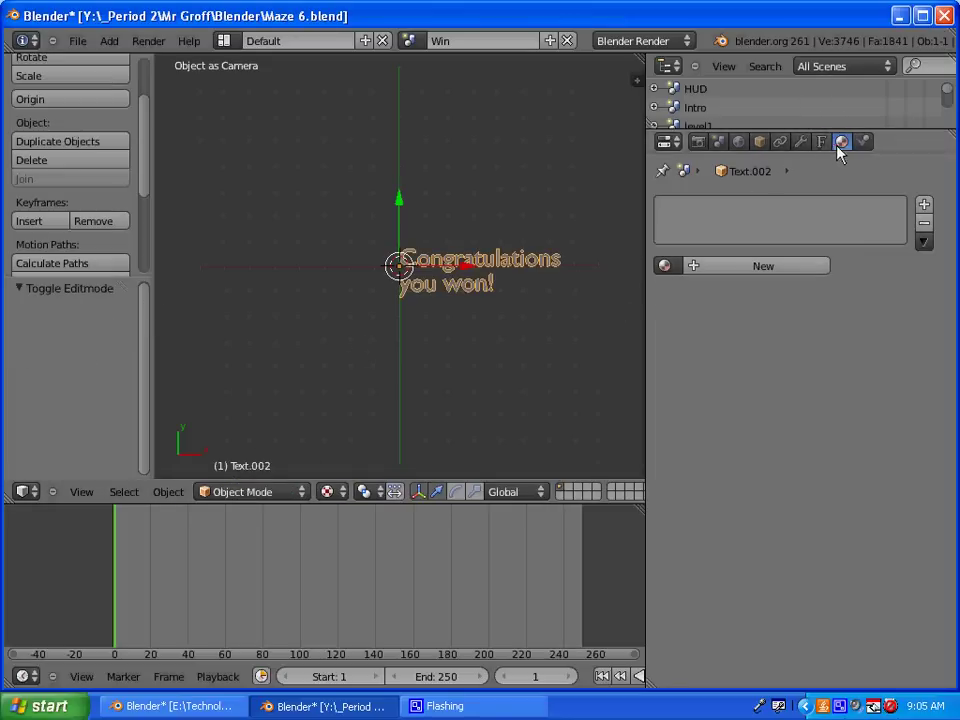
pyautogui.click(763, 266)
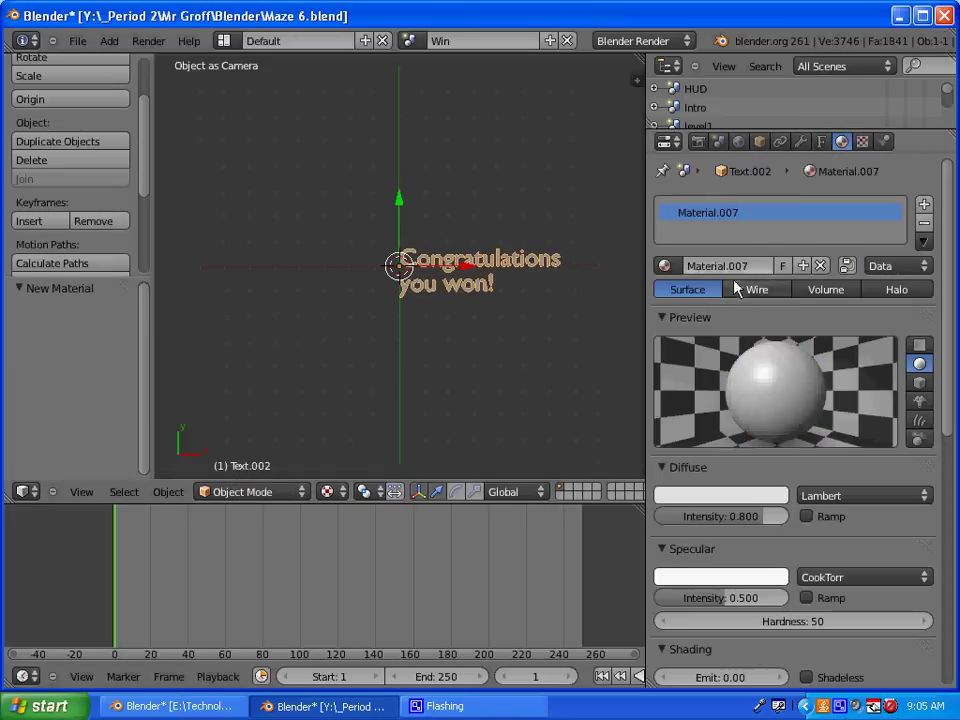
pyautogui.click(706, 495)
pyautogui.click(670, 305)
pyautogui.moveTo(670, 305); pyautogui.dragTo(630, 275)
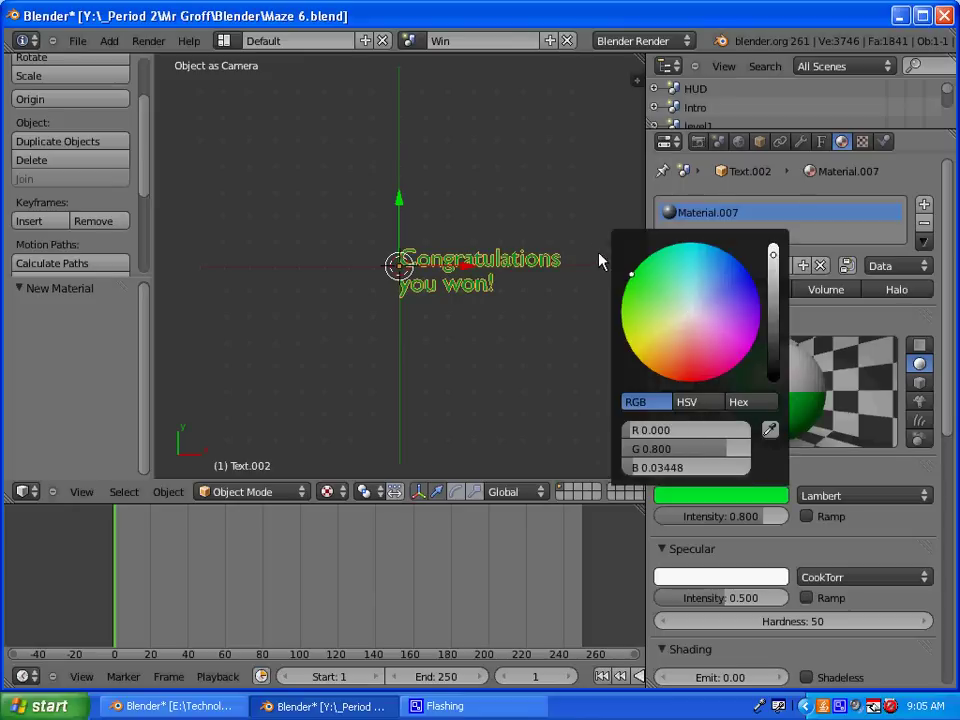
# Move the message text about -2.5 units along X so it sits roughly centred over the origin
pyautogui.scroll(2, 480, 307)
pyautogui.scroll(-3, 482, 306)
pyautogui.moveTo(475, 268); pyautogui.dragTo(422, 272)
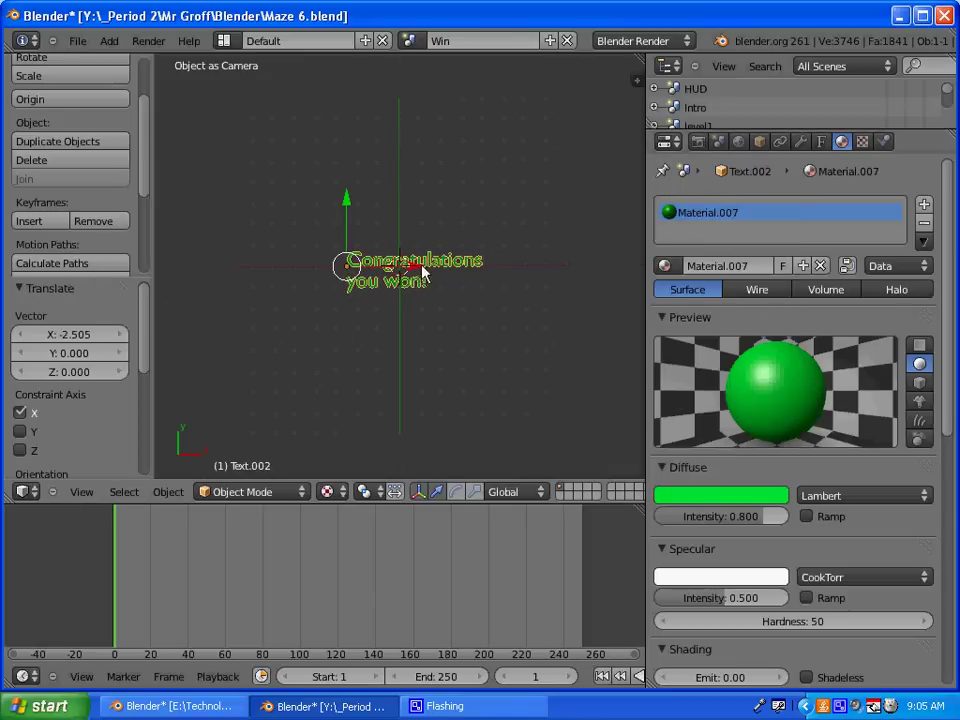
# Add a camera at the origin of the Win scene and make it the active camera
pyautogui.click(109, 41)
pyautogui.click(141, 246)
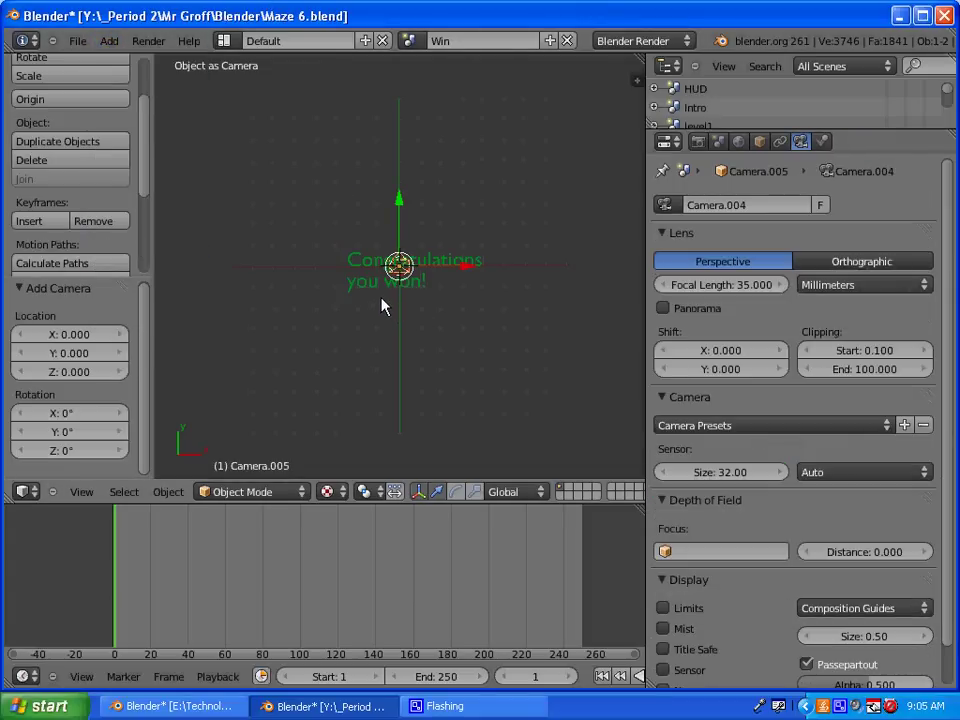
pyautogui.press('KP_0')
pyautogui.press('ctrl+KP_0')
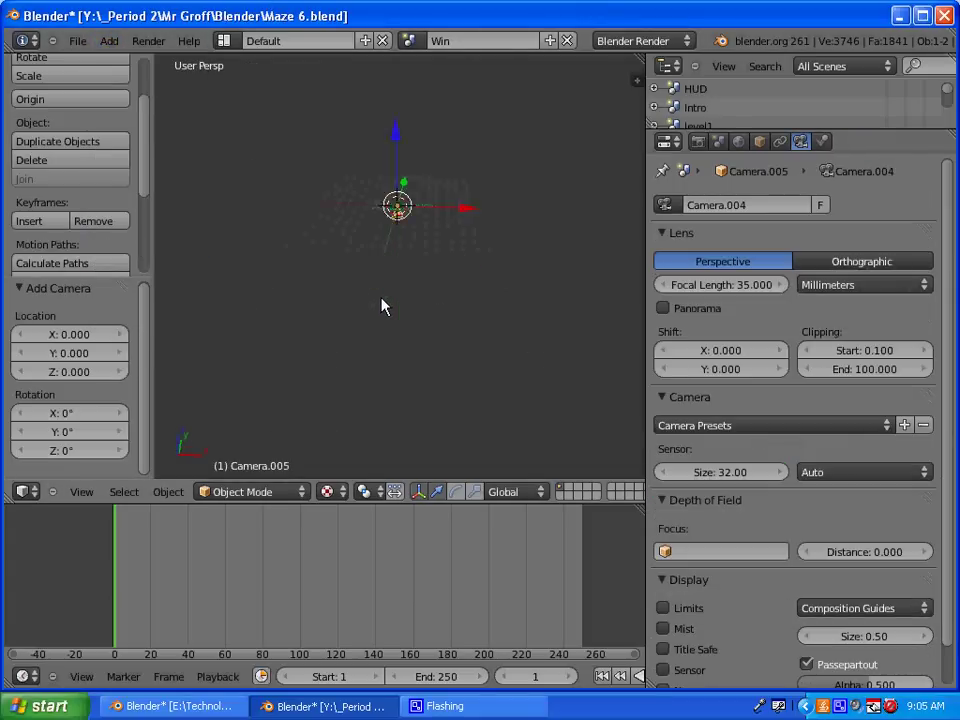
# Raise the camera along Z above the message and adjust its height until the whole text fits inside the camera frame
pyautogui.press('g')
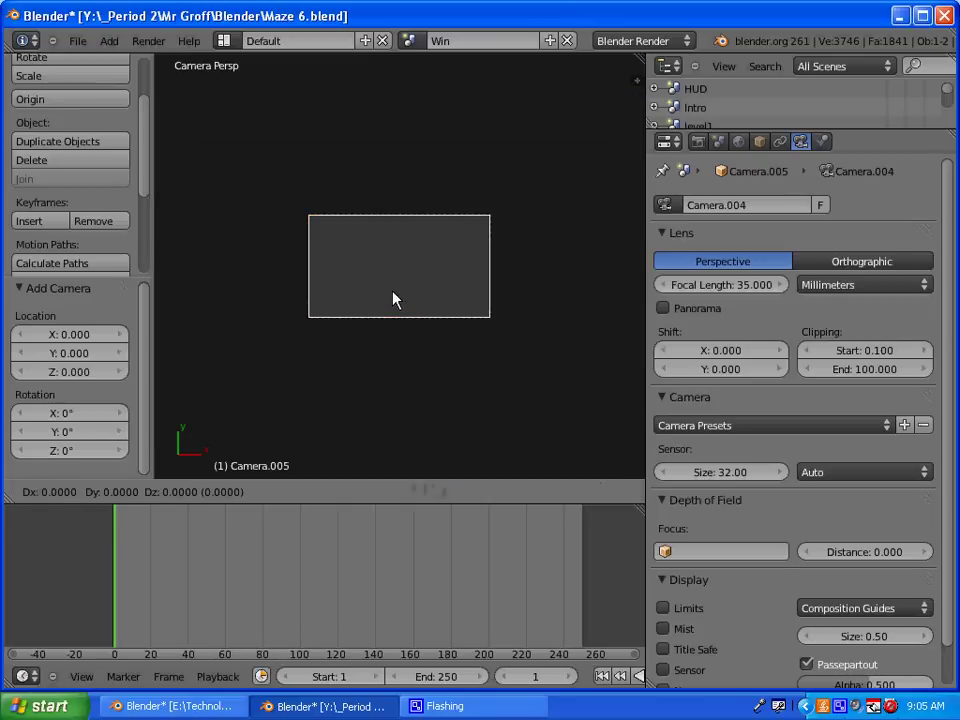
pyautogui.press('z')
pyautogui.press('z')
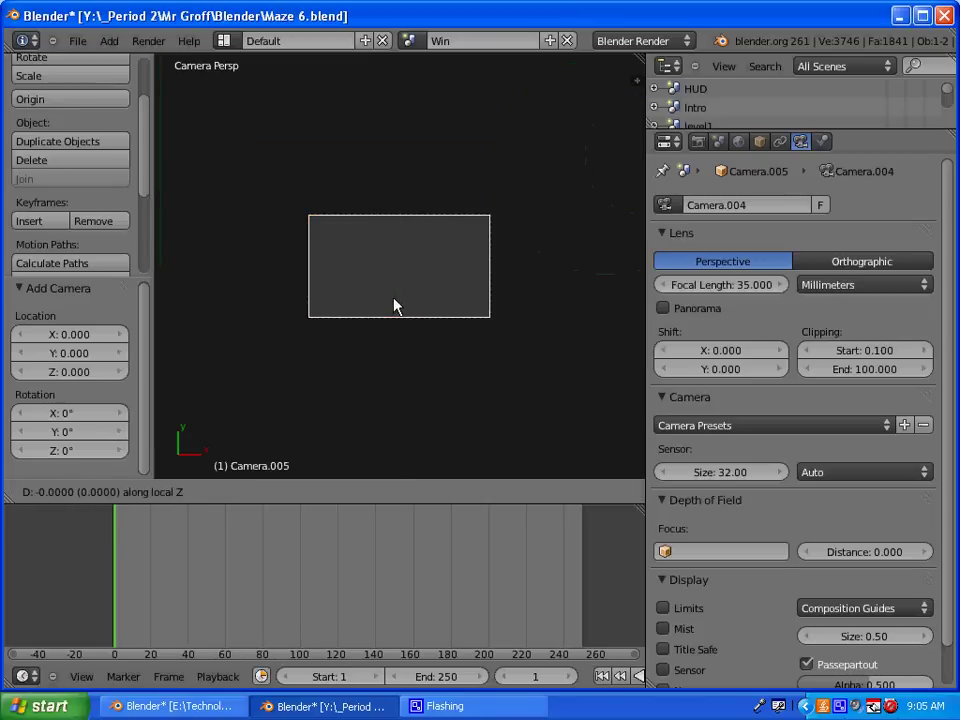
pyautogui.click(542, 294)
pyautogui.moveTo(405, 319); pyautogui.dragTo(399, 112, button='middle')
pyautogui.scroll(-3, 448, 293)
pyautogui.moveTo(399, 112); pyautogui.dragTo(399, 43)
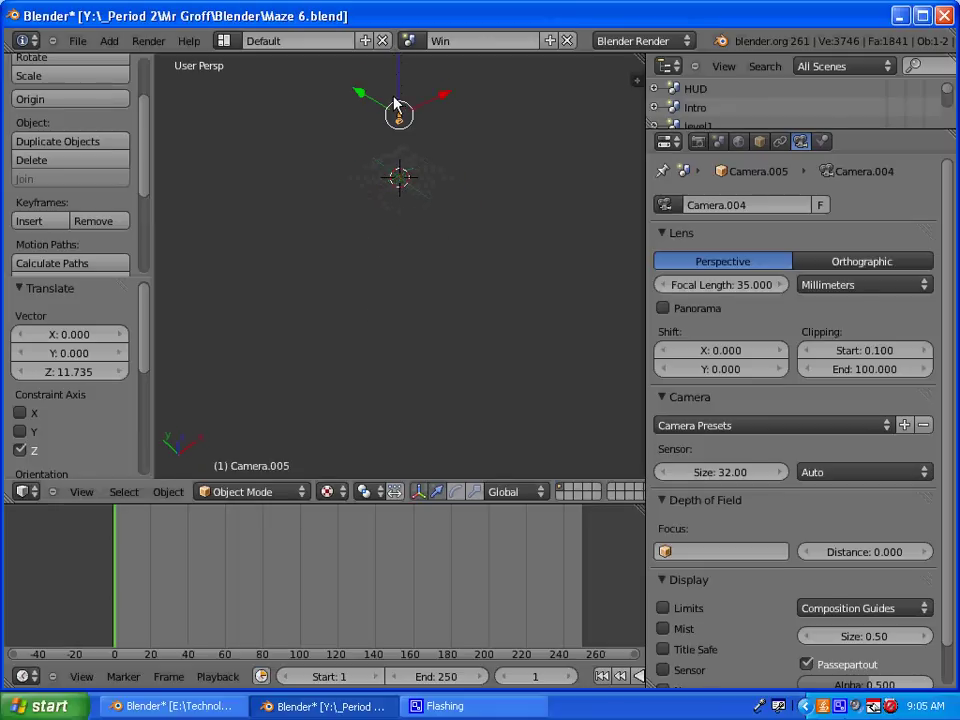
pyautogui.press('KP_0')
pyautogui.press('g')
pyautogui.press('z')
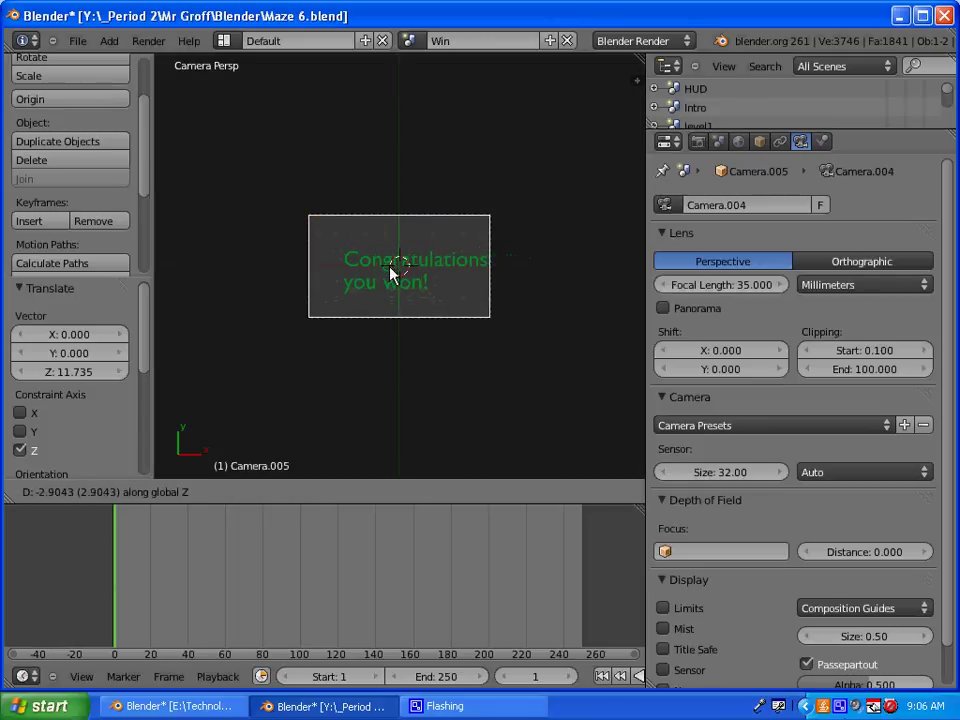
pyautogui.click(394, 272)
# Shift the message text about -0.42 units along X to centre it in the camera frame
pyautogui.rightClick(410, 267)
pyautogui.moveTo(410, 270); pyautogui.dragTo(399, 270)
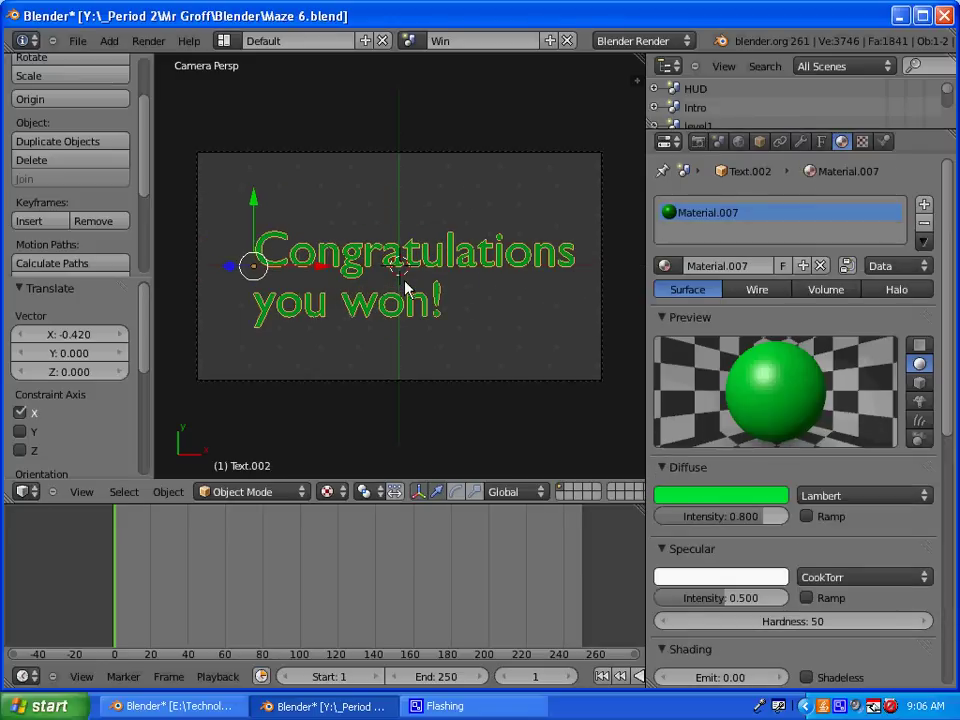
pyautogui.scroll(3, 407, 285)
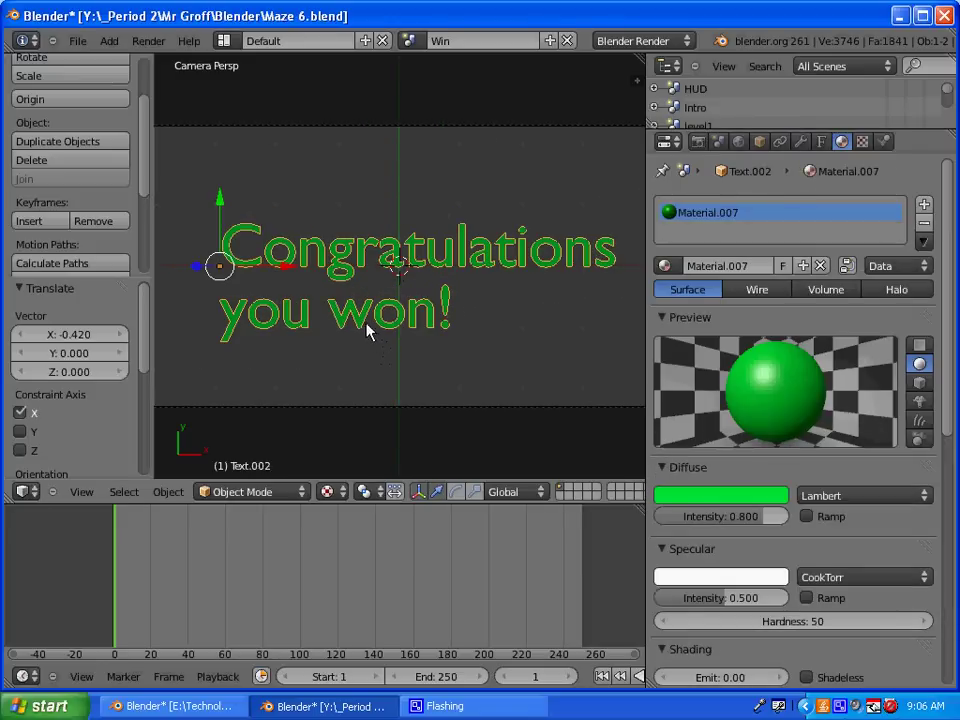
# Convert the message text to a curve and that curve to a mesh
pyautogui.hotkey('alt', 'c')
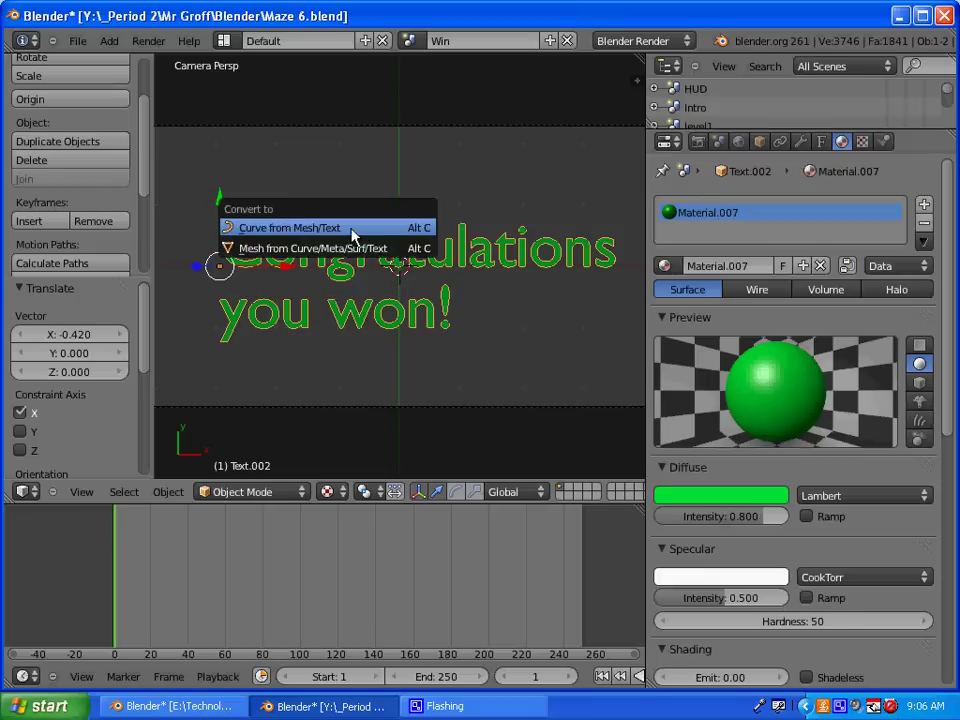
pyautogui.click(294, 230)
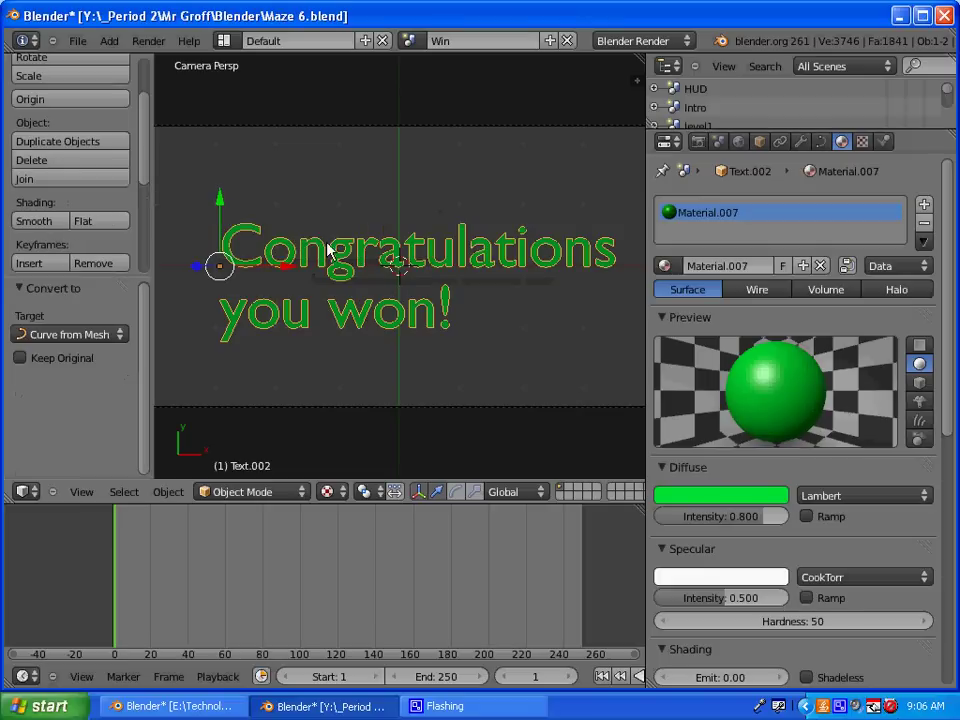
pyautogui.hotkey('alt', 'c')
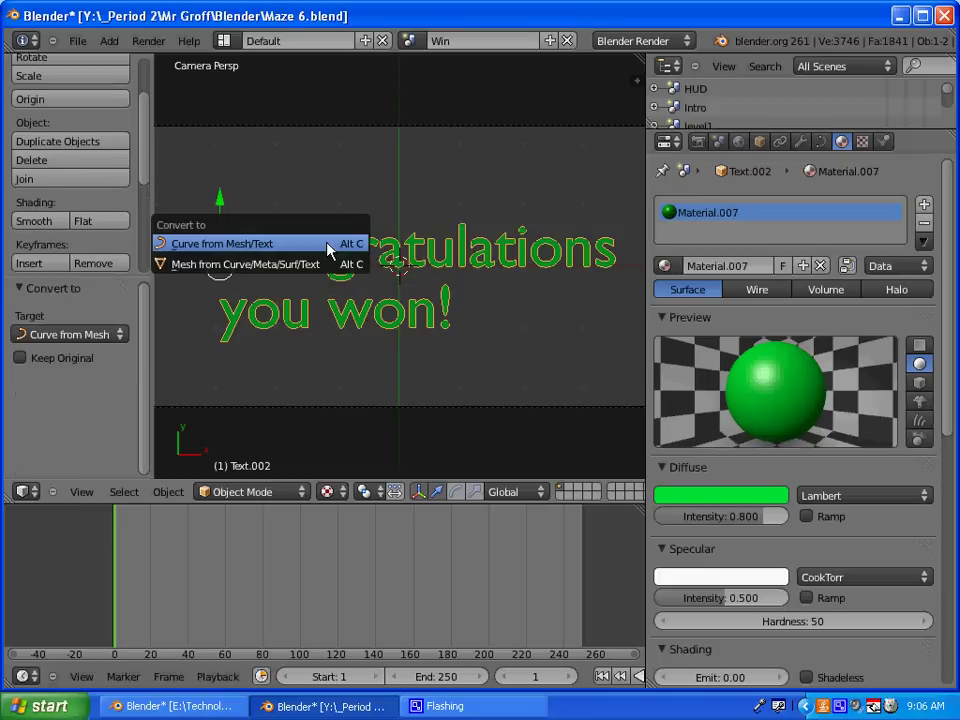
pyautogui.click(223, 267)
pyautogui.scroll(-3, 545, 308)
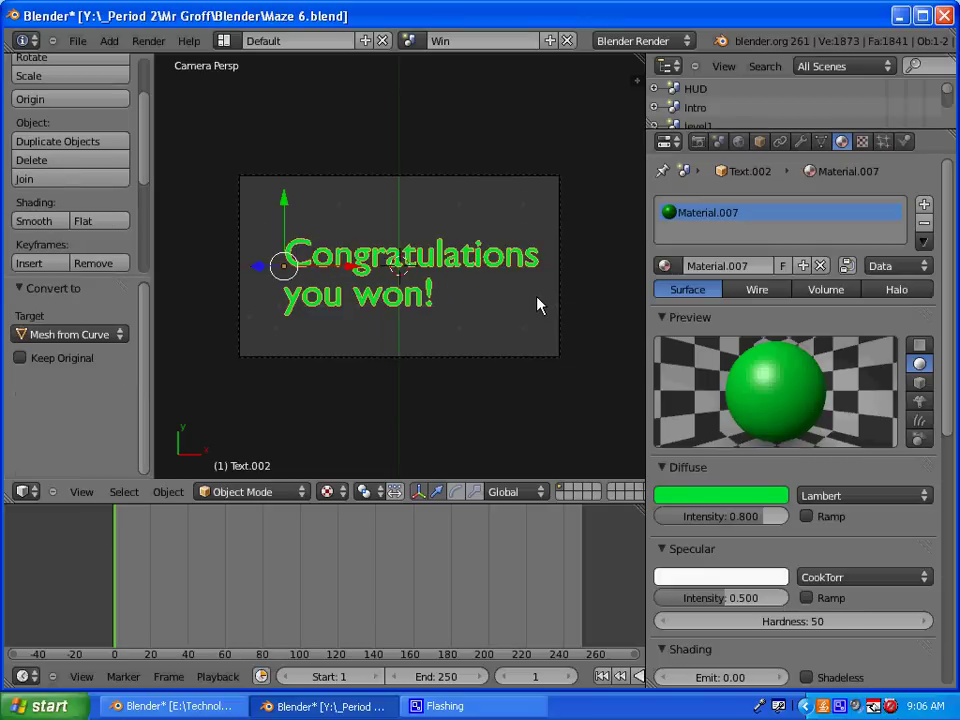
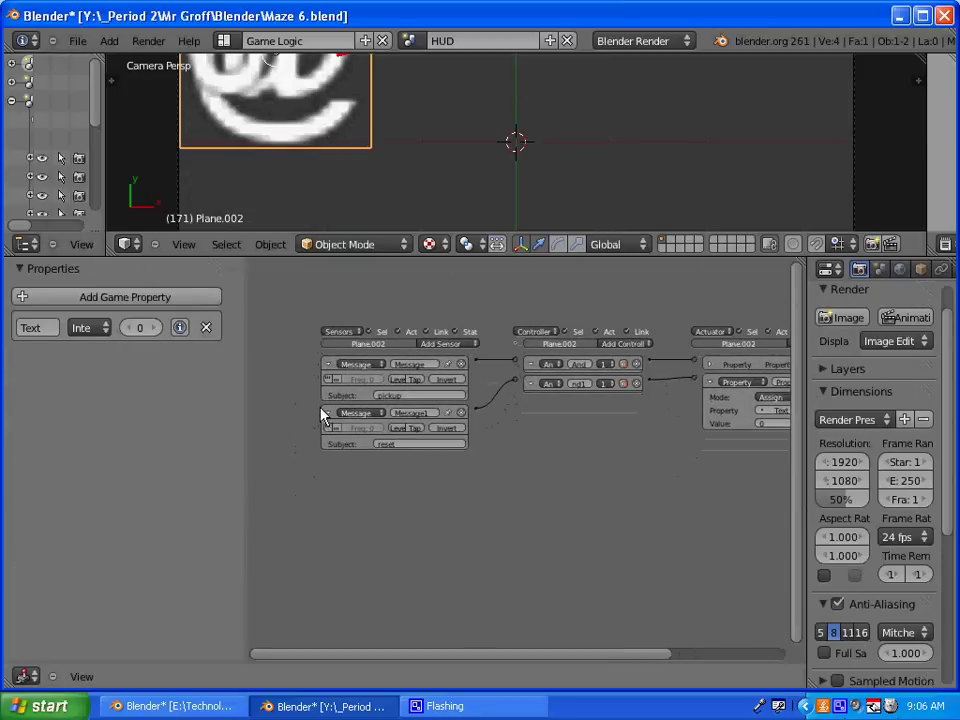
# Collapse the two Message sensors and the expanded Property actuator of the HUD counter plane
pyautogui.click(327, 365)
pyautogui.click(327, 382)
pyautogui.keyDown('ctrl'); pyautogui.moveTo(358, 456); pyautogui.dragTo(280, 445, button='middle'); pyautogui.keyUp('ctrl')
pyautogui.click(571, 381)
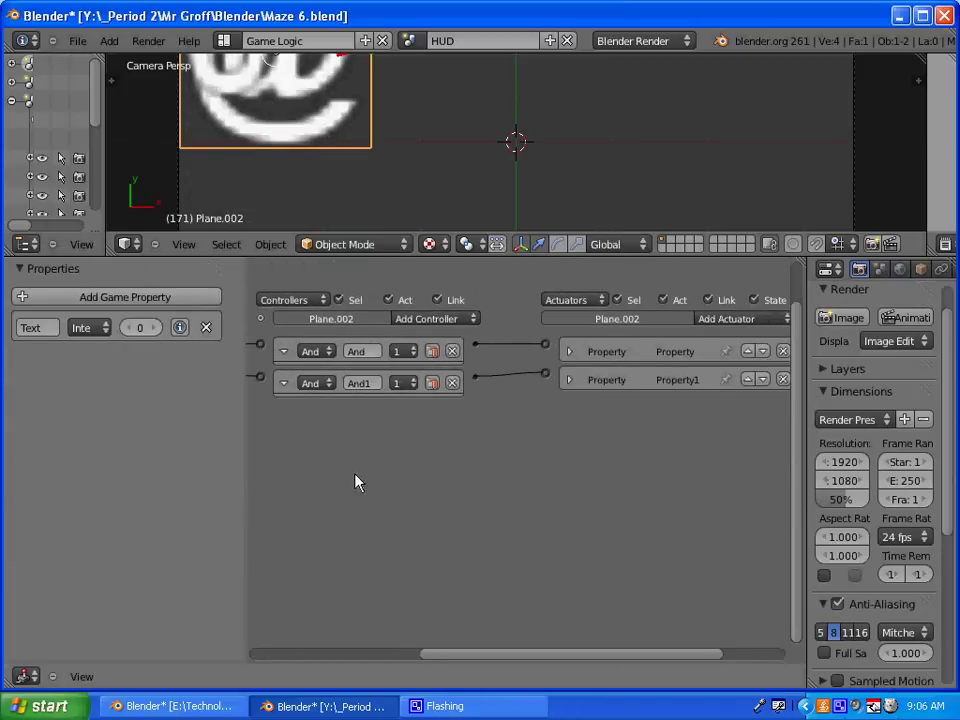
# Add a Property sensor to the HUD counter plane that checks whether the Text property equals 15
pyautogui.moveTo(356, 480); pyautogui.dragTo(645, 382, button='middle')
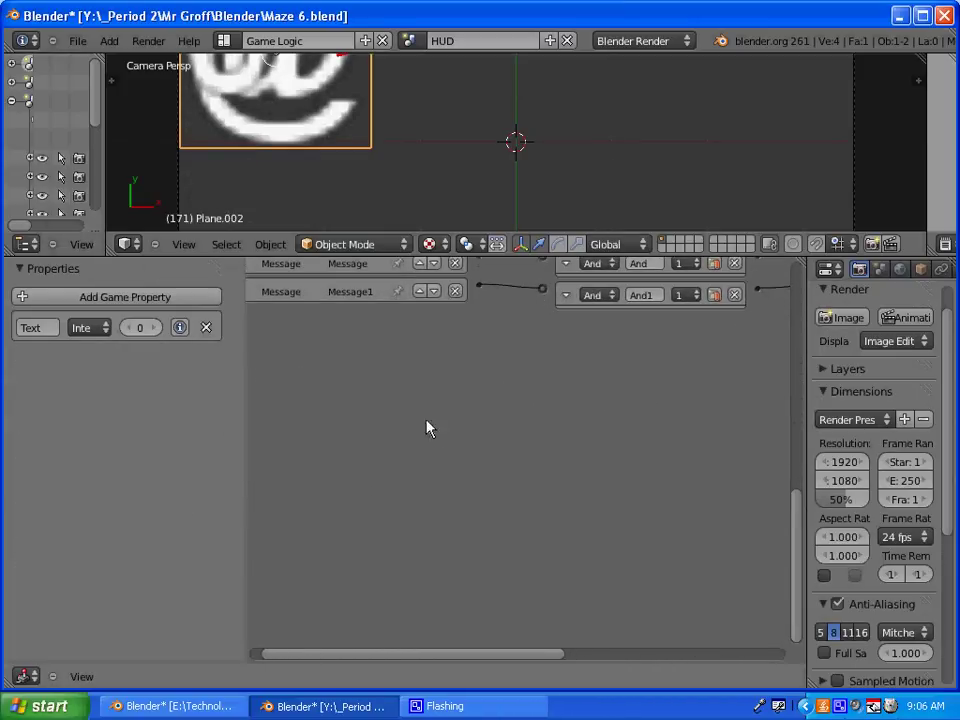
pyautogui.moveTo(417, 380); pyautogui.dragTo(489, 477, button='middle')
pyautogui.click(509, 324)
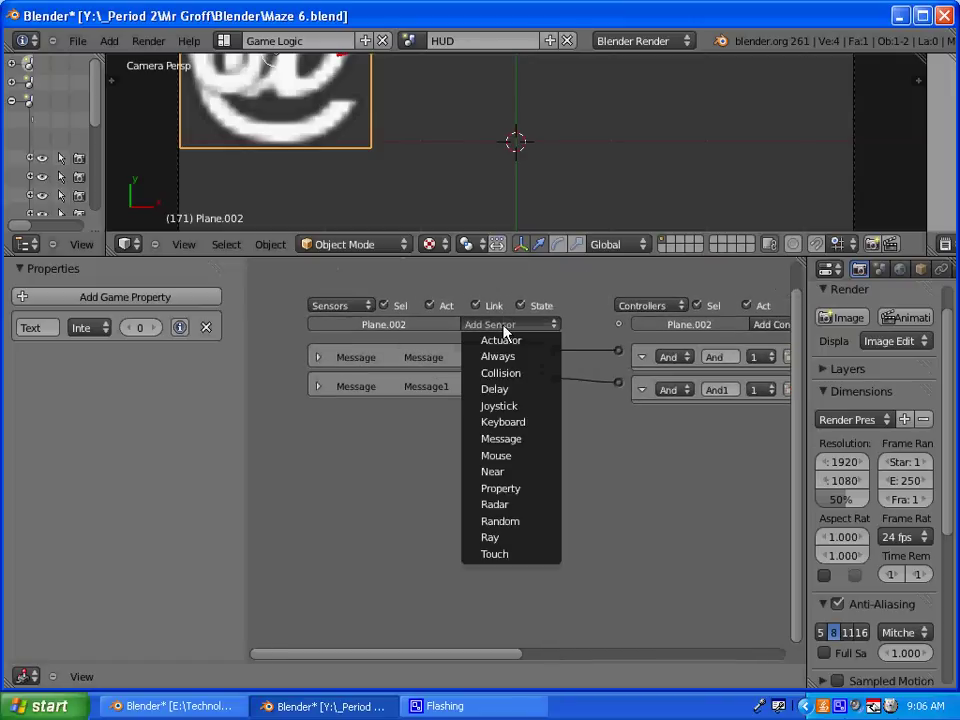
pyautogui.click(505, 488)
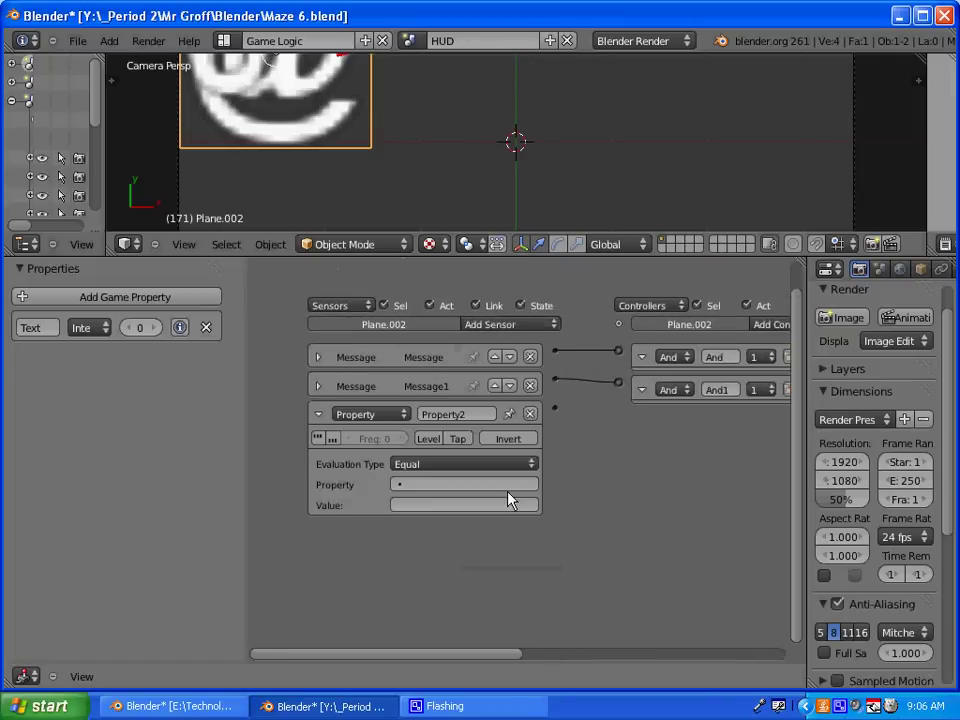
pyautogui.click(414, 487)
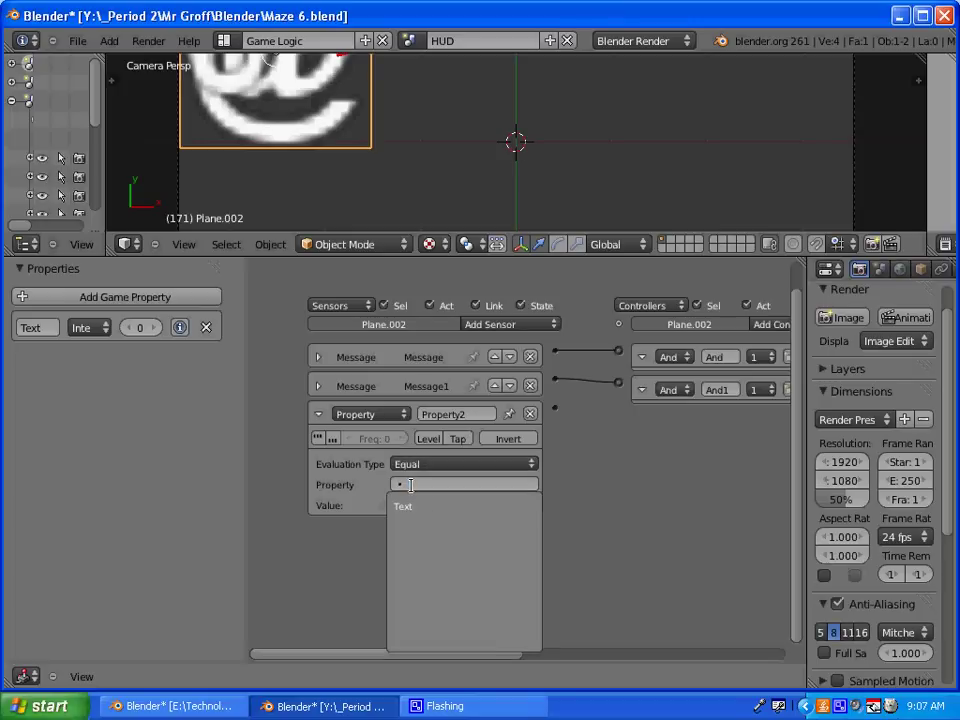
pyautogui.click(405, 506)
pyautogui.click(408, 505)
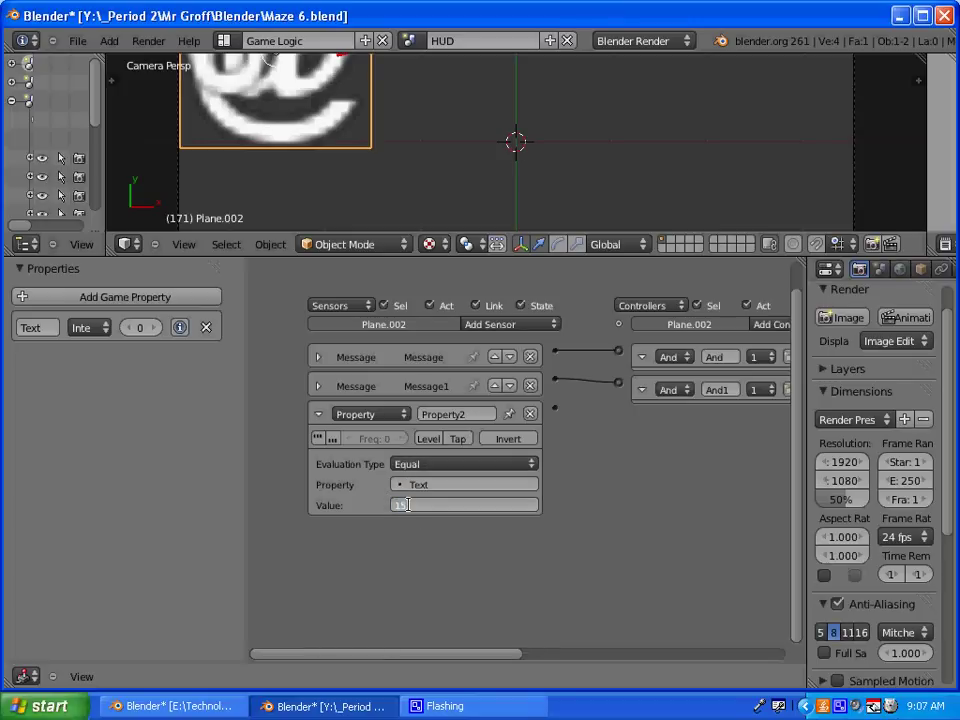
pyautogui.write('15')
pyautogui.press('Return')
# Add a third And controller and link the new Property sensor to it
pyautogui.moveTo(627, 474); pyautogui.dragTo(555, 450, button='middle')
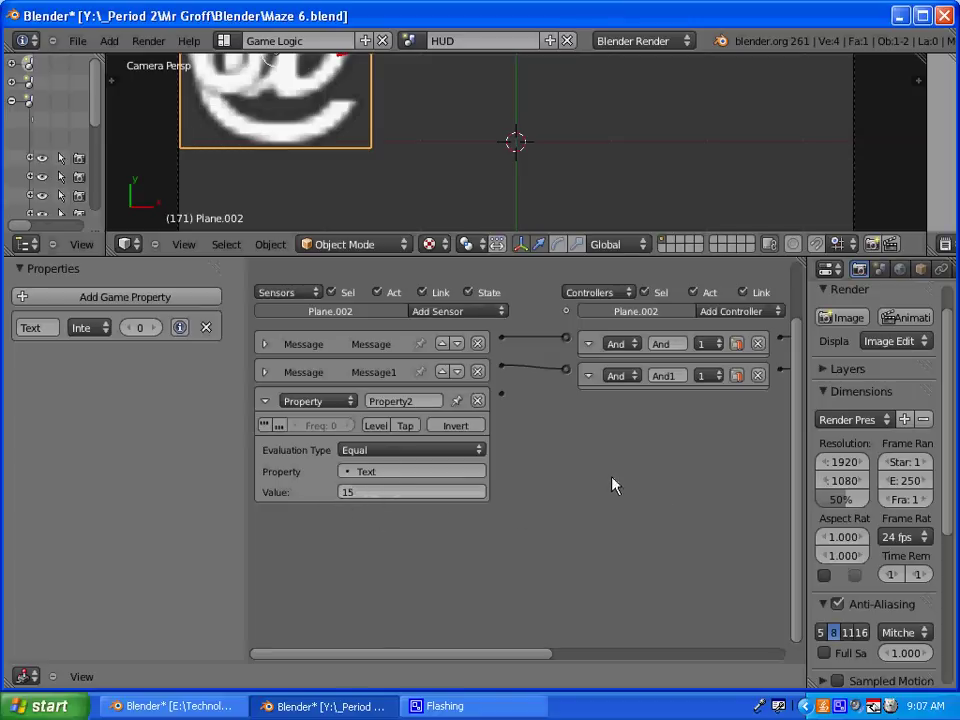
pyautogui.moveTo(615, 485); pyautogui.dragTo(459, 489, button='middle')
pyautogui.click(603, 332)
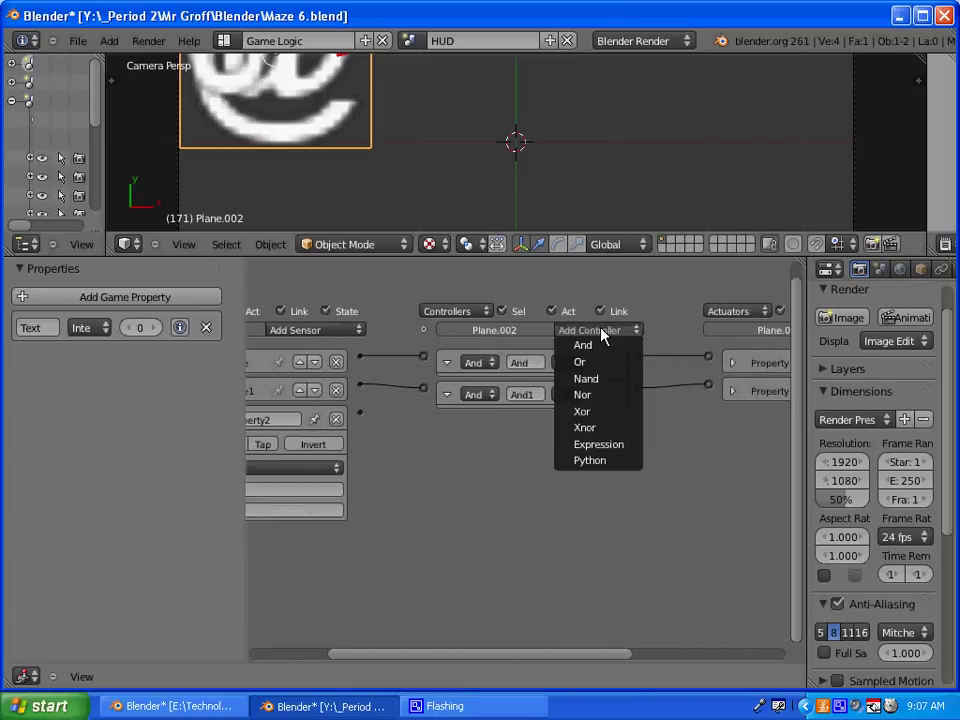
pyautogui.click(588, 345)
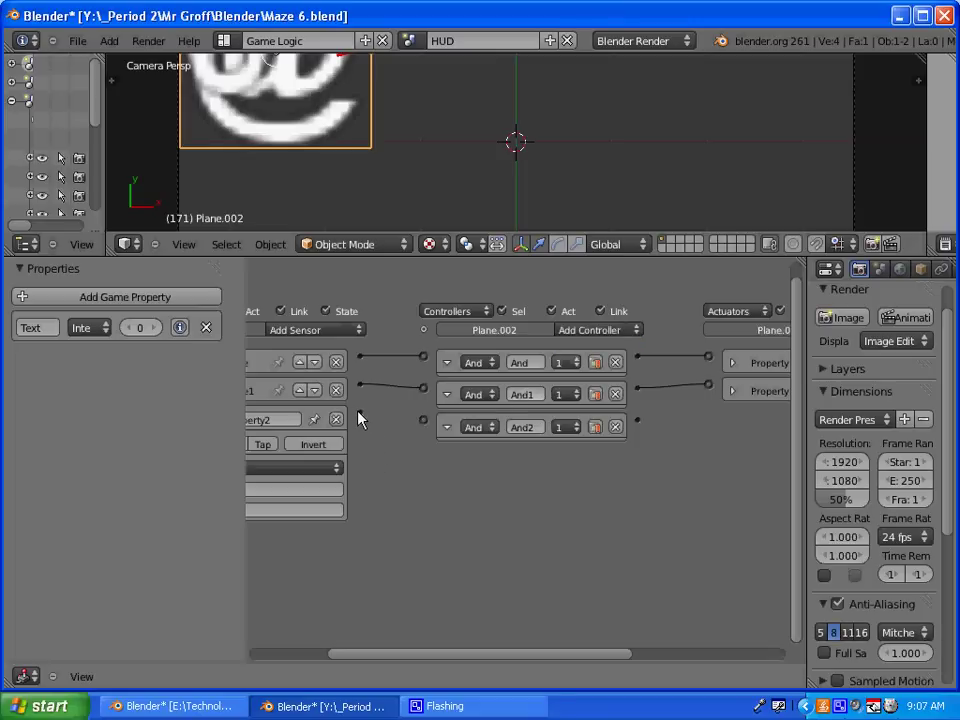
pyautogui.moveTo(358, 418); pyautogui.dragTo(423, 420)
# Add a Scene actuator linked to the third And controller, with mode Set Scene and Win as the scene
pyautogui.moveTo(690, 480); pyautogui.dragTo(393, 480, button='middle')
pyautogui.click(634, 334)
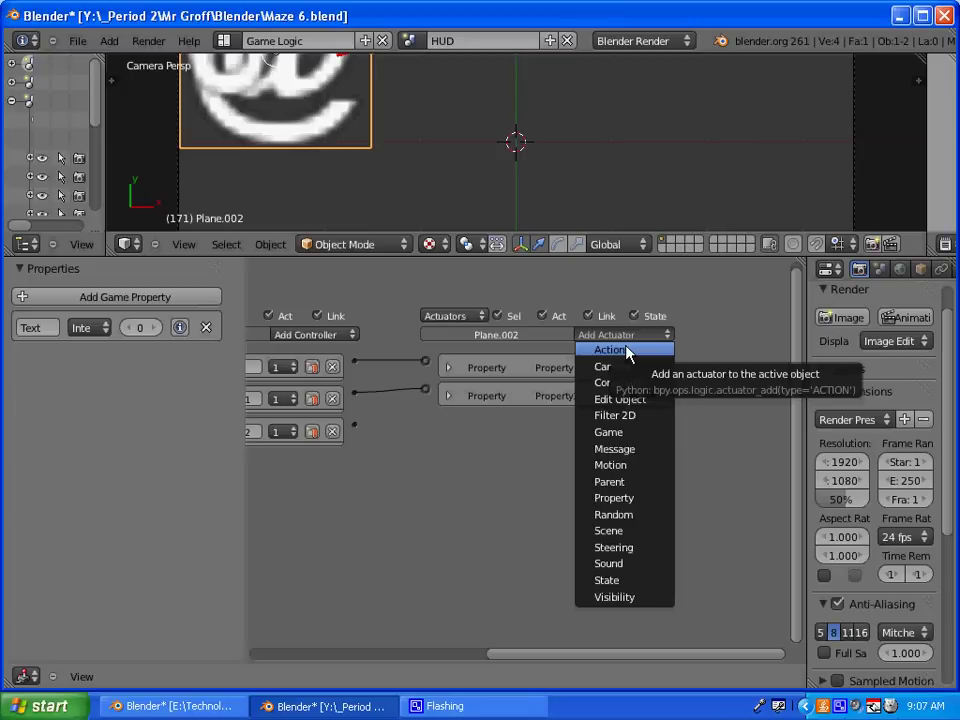
pyautogui.click(616, 531)
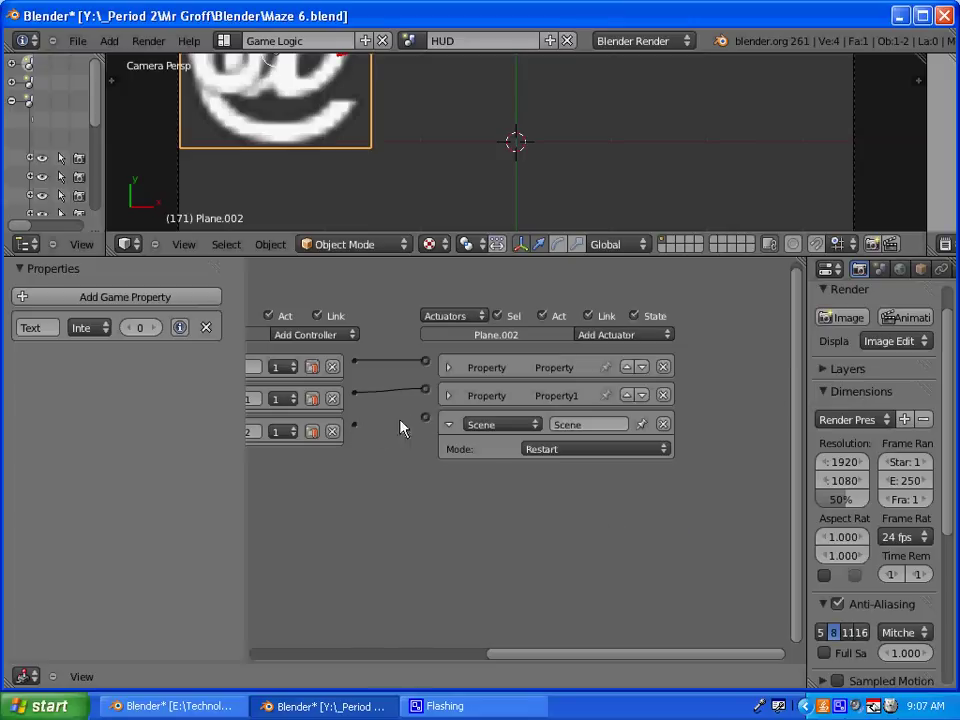
pyautogui.moveTo(355, 431); pyautogui.dragTo(425, 417)
pyautogui.click(578, 452)
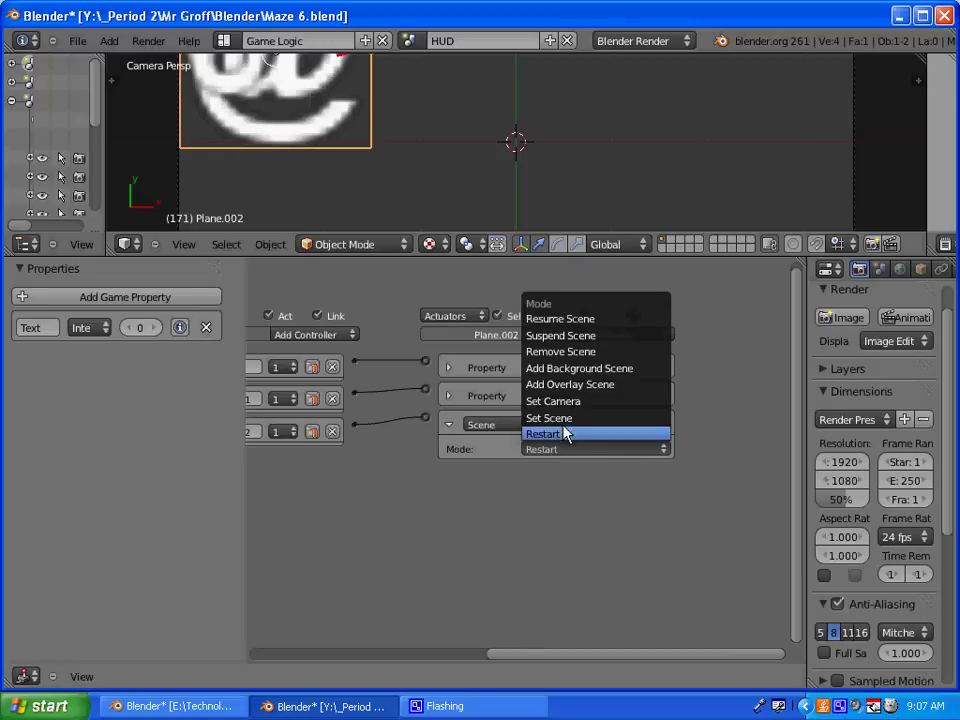
pyautogui.click(565, 418)
pyautogui.click(553, 469)
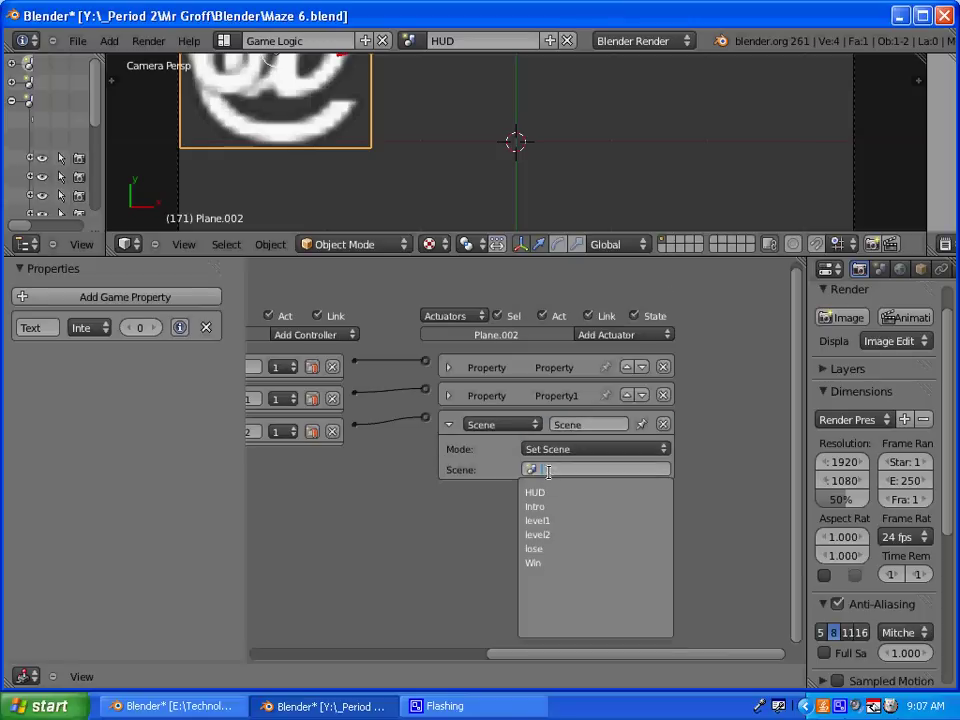
pyautogui.click(544, 562)
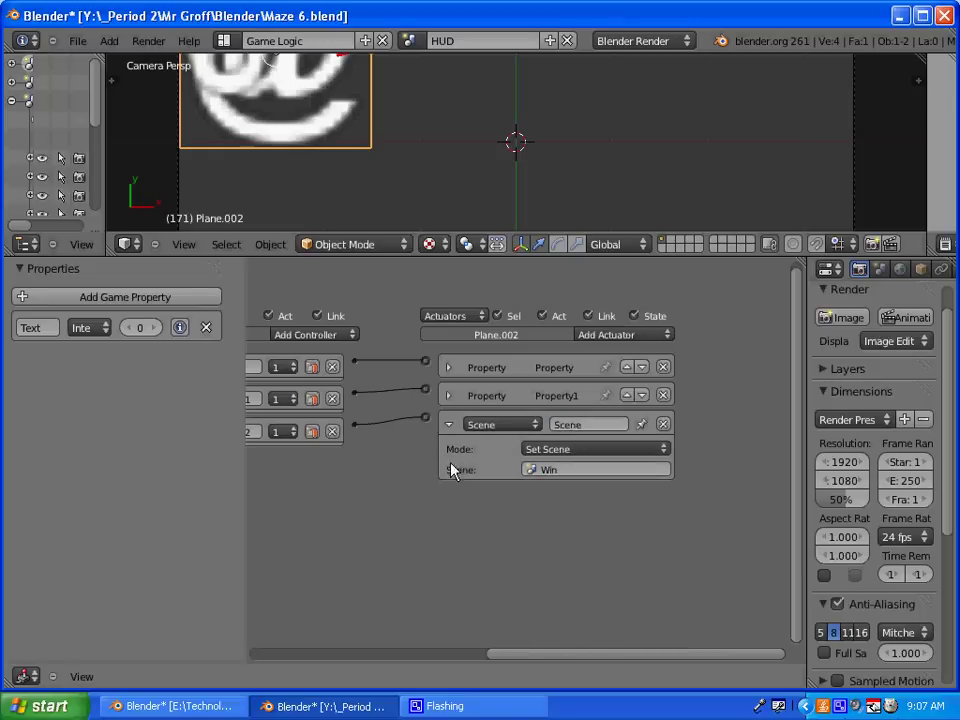
# Add a second Scene actuator linked to the third And controller, with mode Remove Scene and level2 as the scene
pyautogui.click(603, 338)
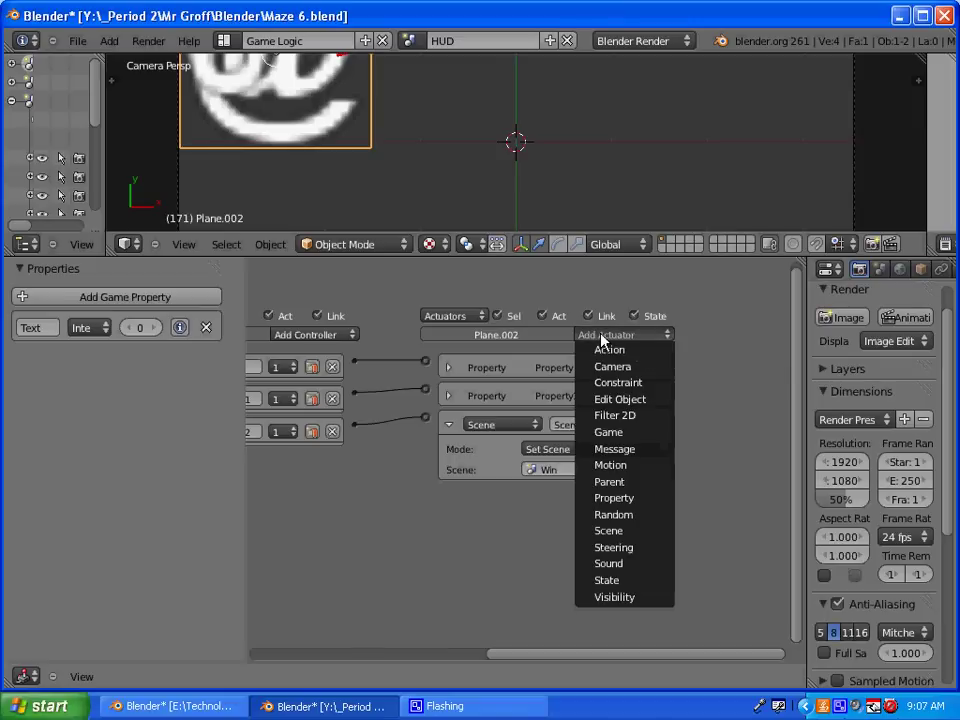
pyautogui.click(618, 531)
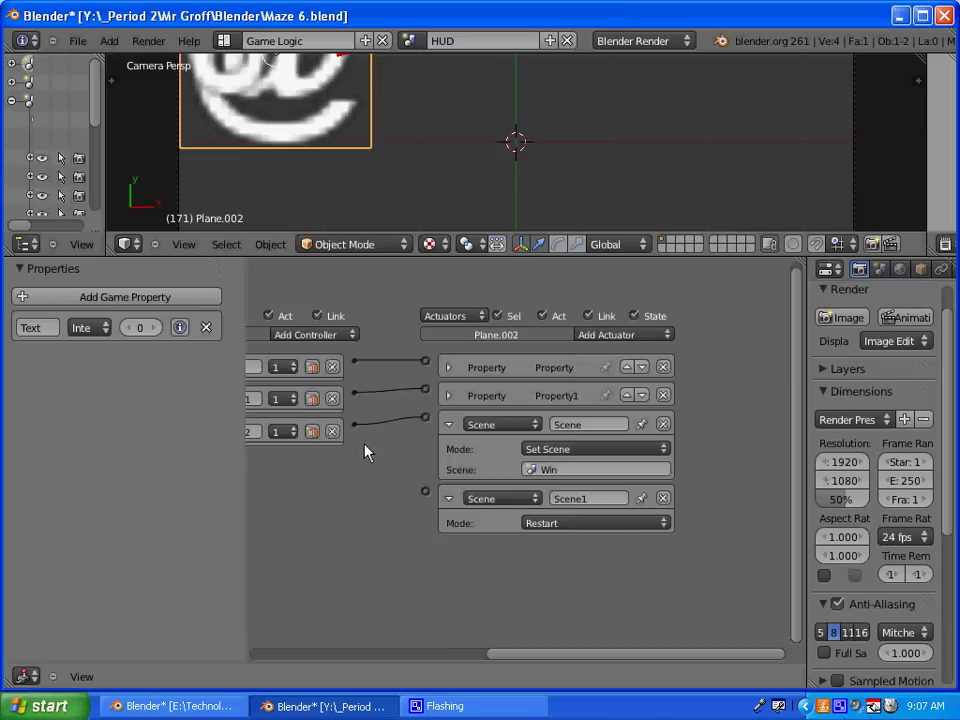
pyautogui.click(569, 524)
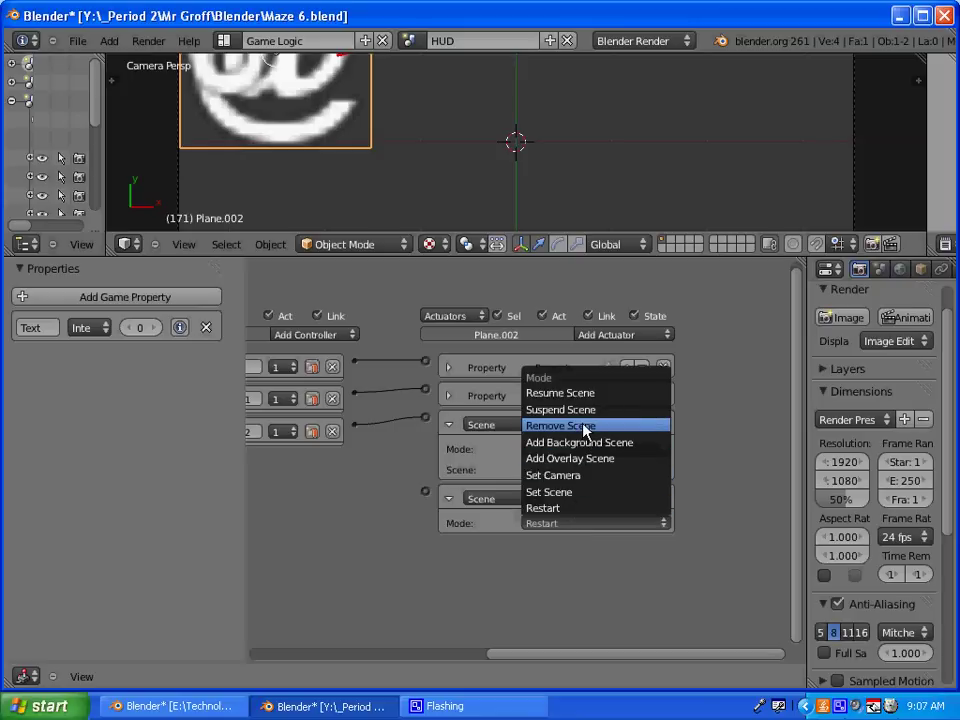
pyautogui.click(587, 432)
pyautogui.click(556, 545)
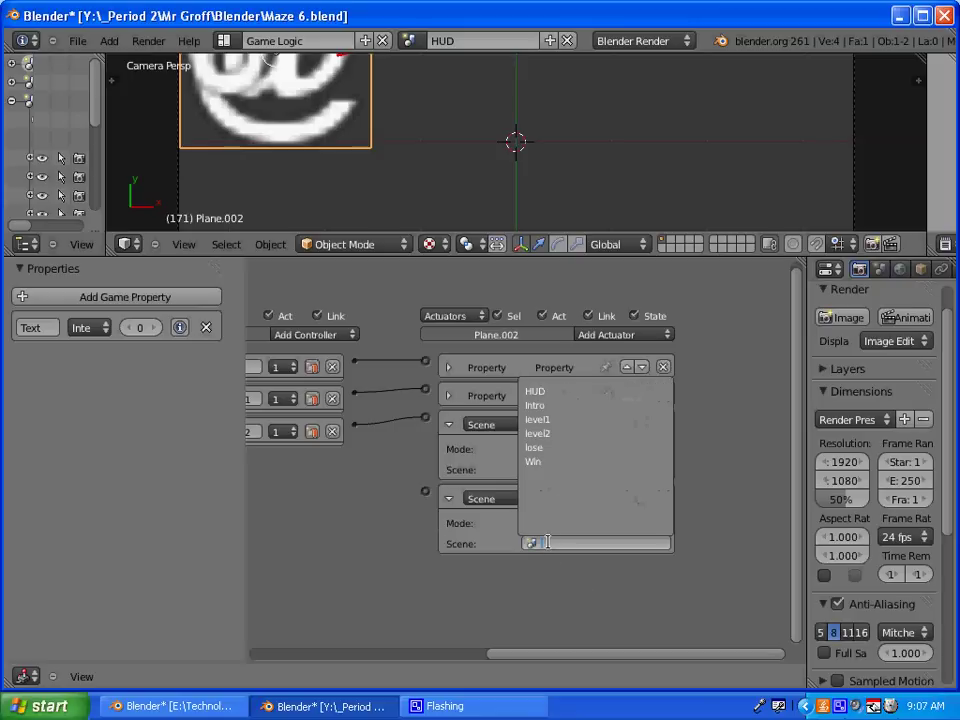
pyautogui.click(545, 433)
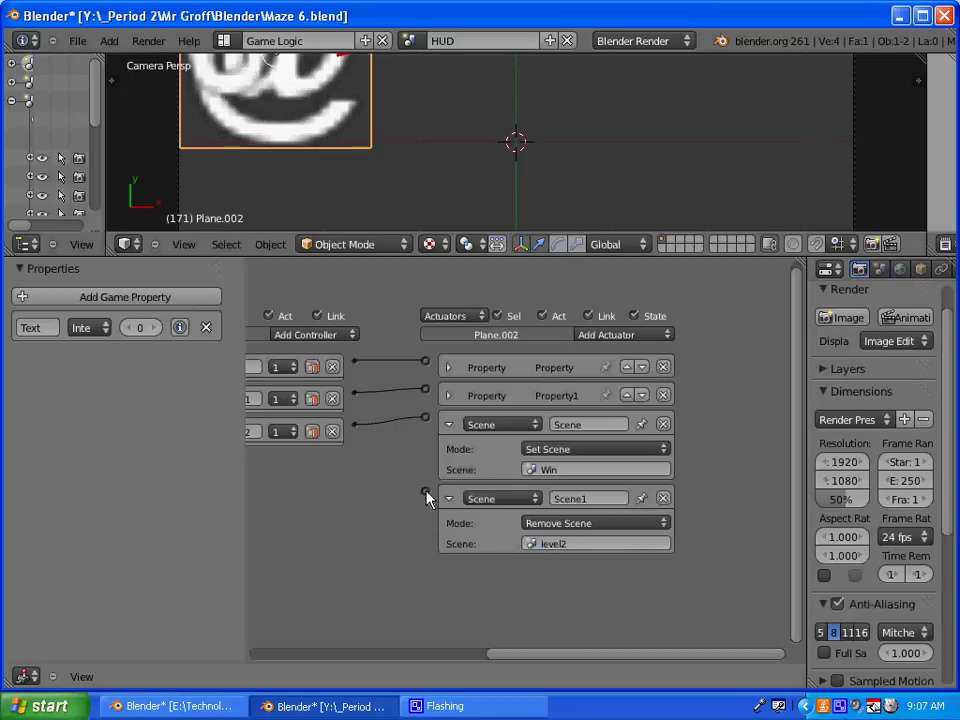
pyautogui.moveTo(425, 491); pyautogui.dragTo(358, 430)
pyautogui.moveTo(336, 476); pyautogui.dragTo(680, 438, button='middle')
pyautogui.keyDown('ctrl'); pyautogui.hscroll(-5, 680, 438); pyautogui.keyUp('ctrl')
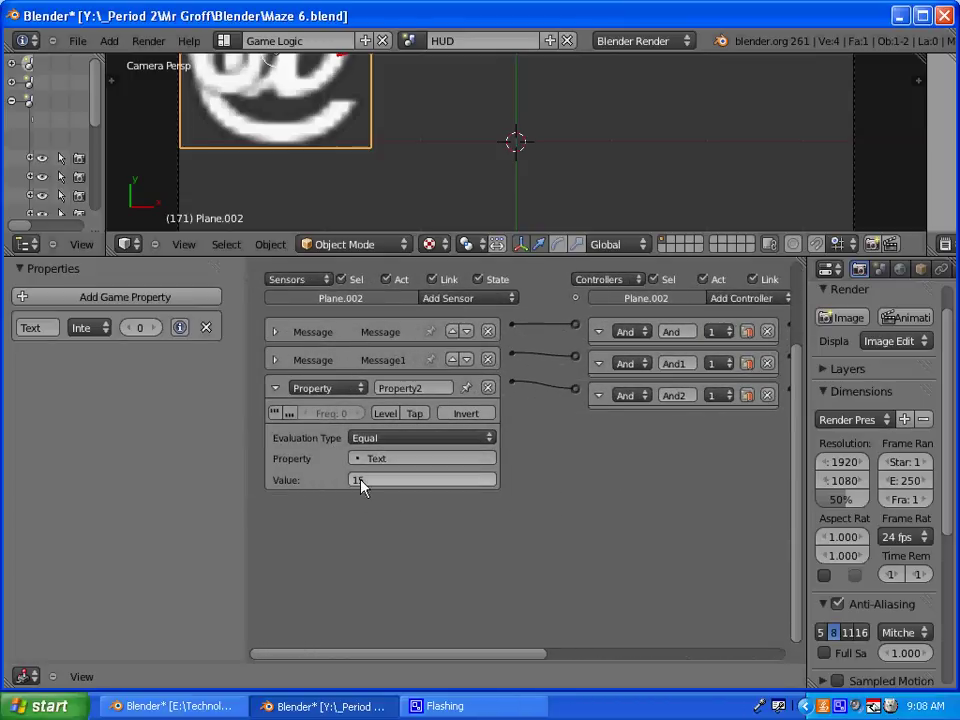
pyautogui.moveTo(638, 491); pyautogui.dragTo(265, 513, button='middle')
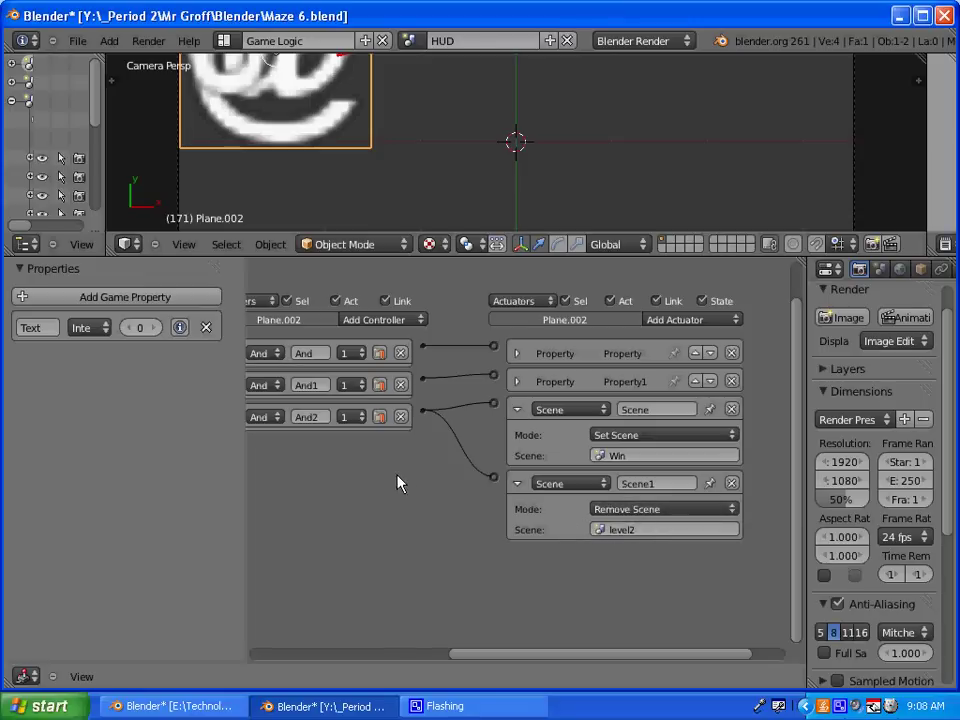
# Switch to the Default layout and the Intro scene, and play-test the game from the intro through to winning
pyautogui.click(223, 41)
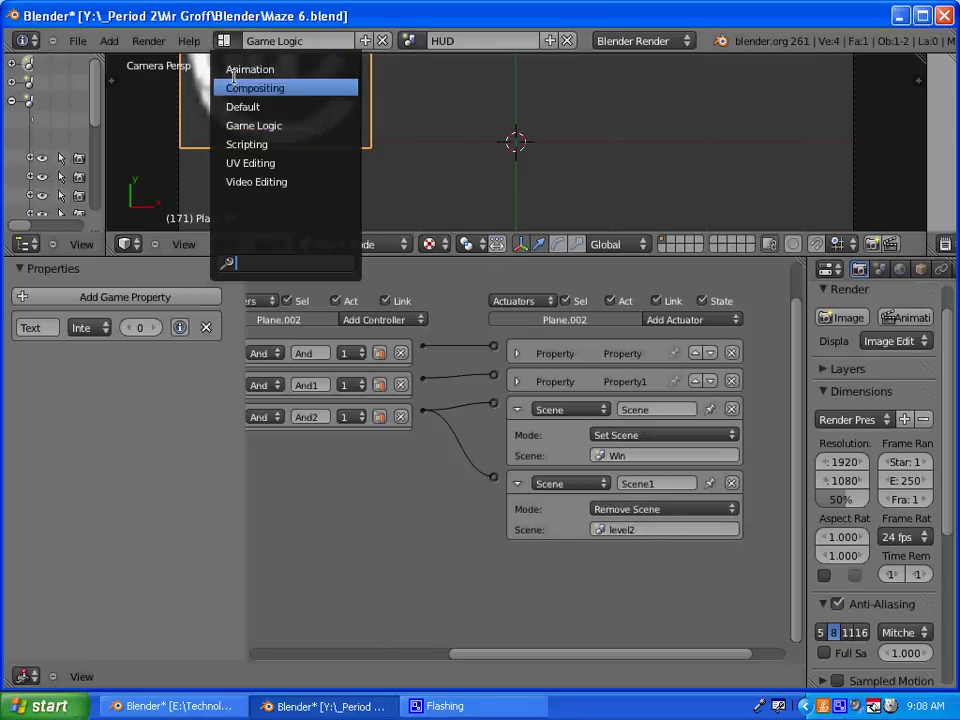
pyautogui.click(232, 107)
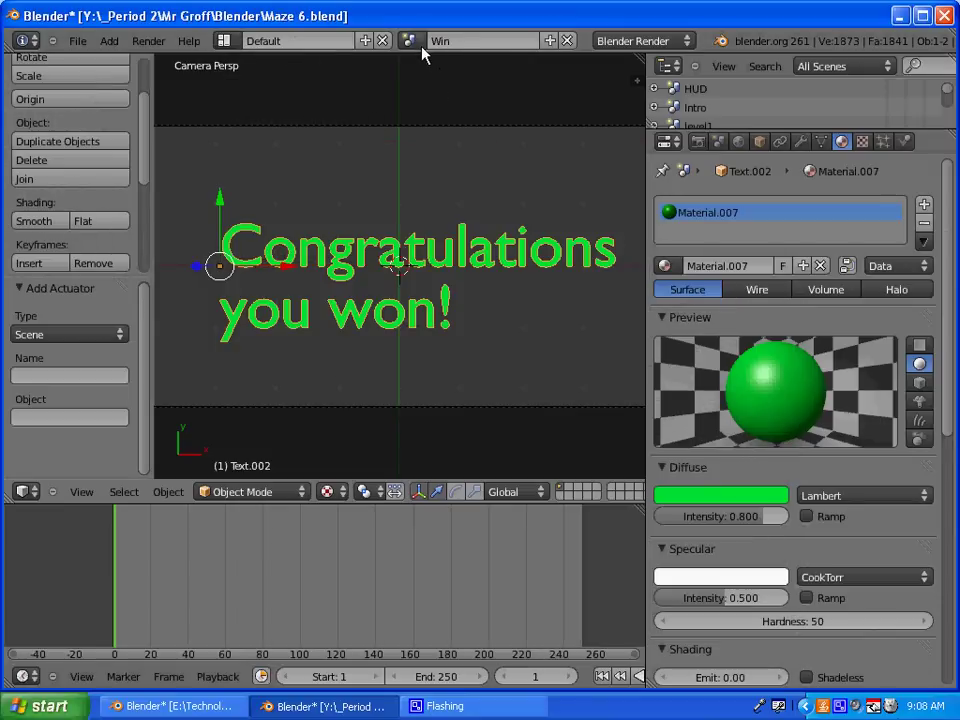
pyautogui.click(409, 41)
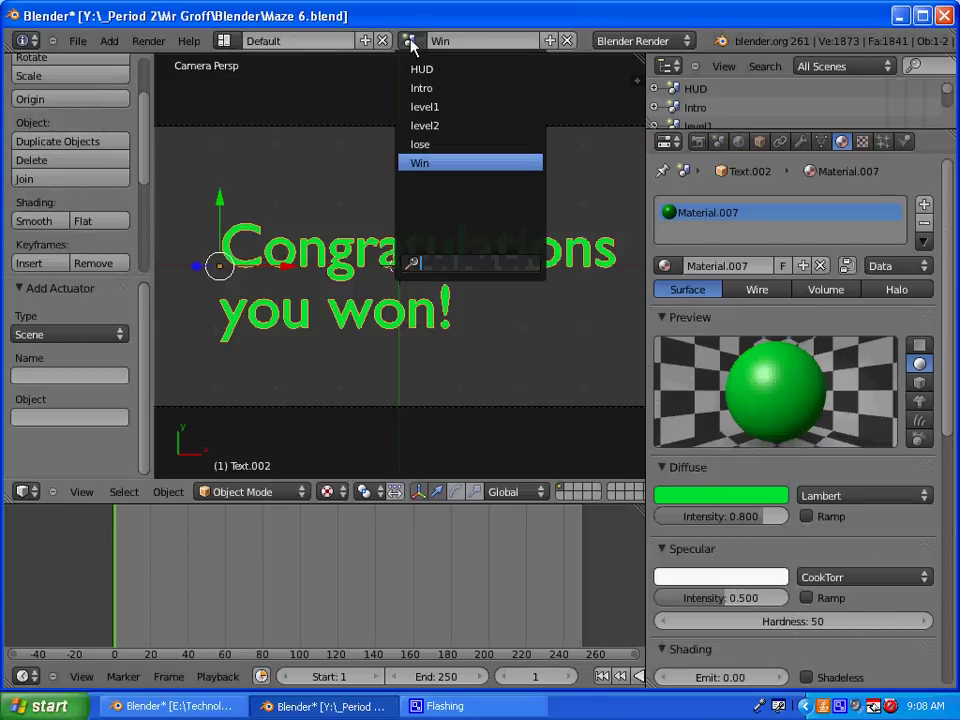
pyautogui.click(421, 88)
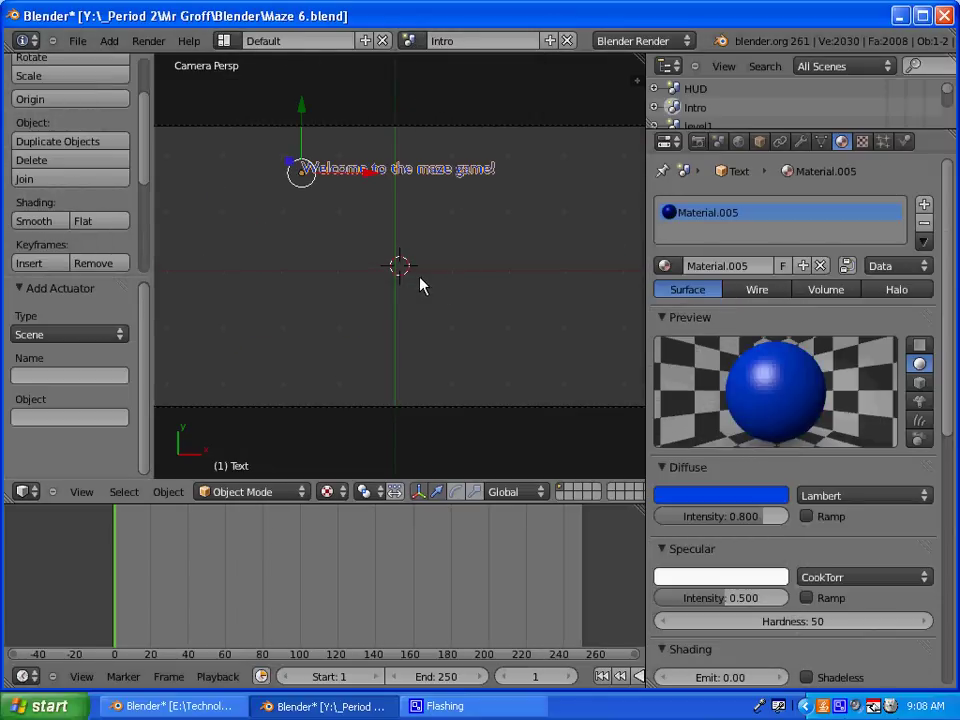
pyautogui.press('p')
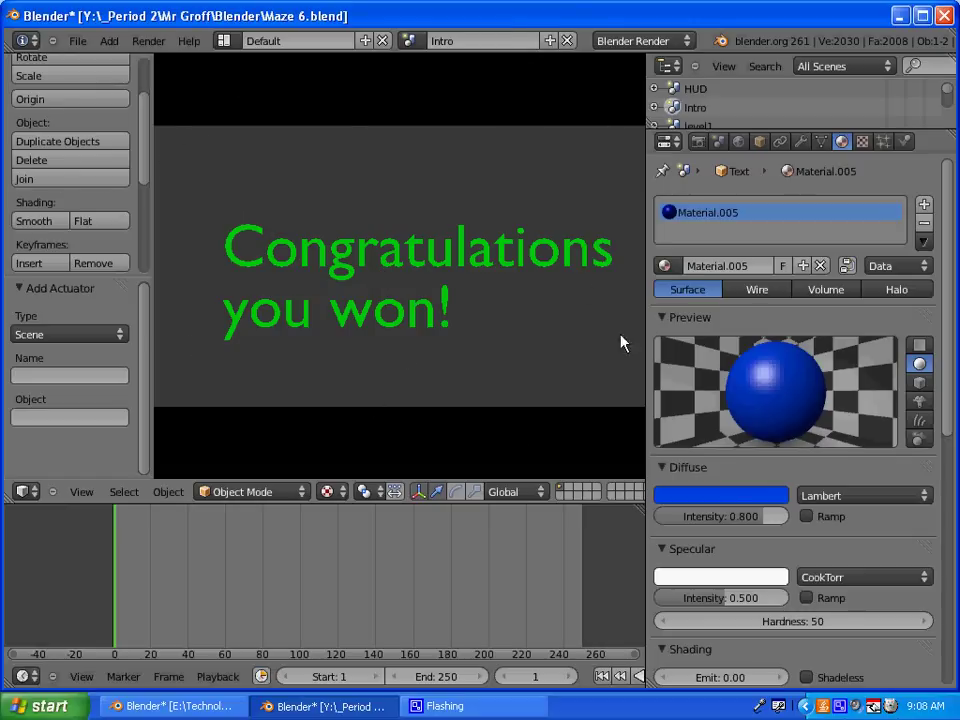
pyautogui.press('Escape')
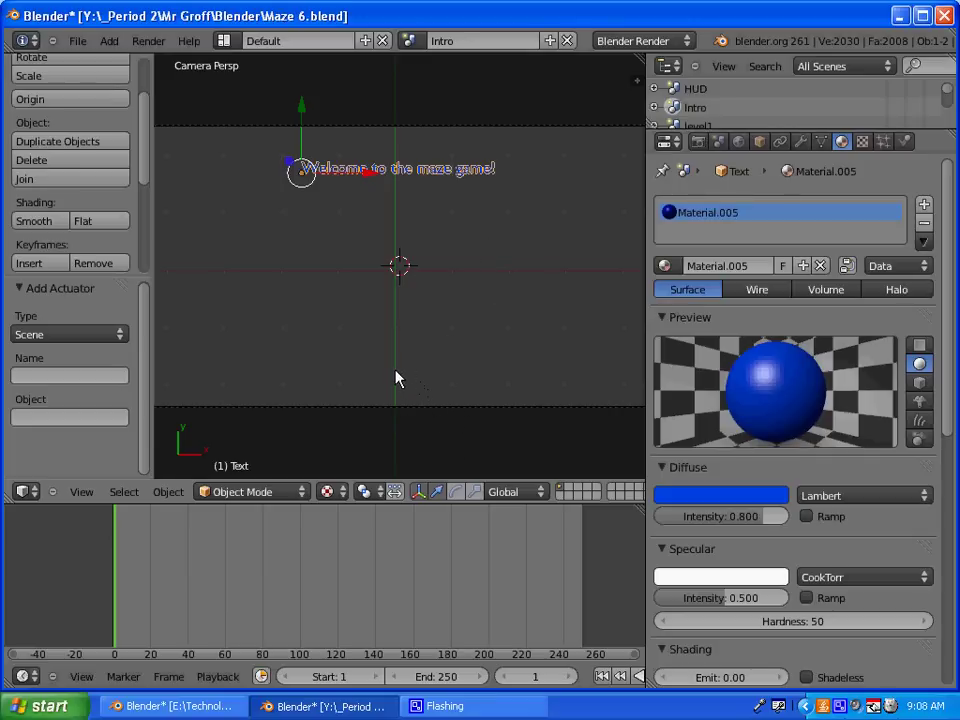
pyautogui.click(840, 706)
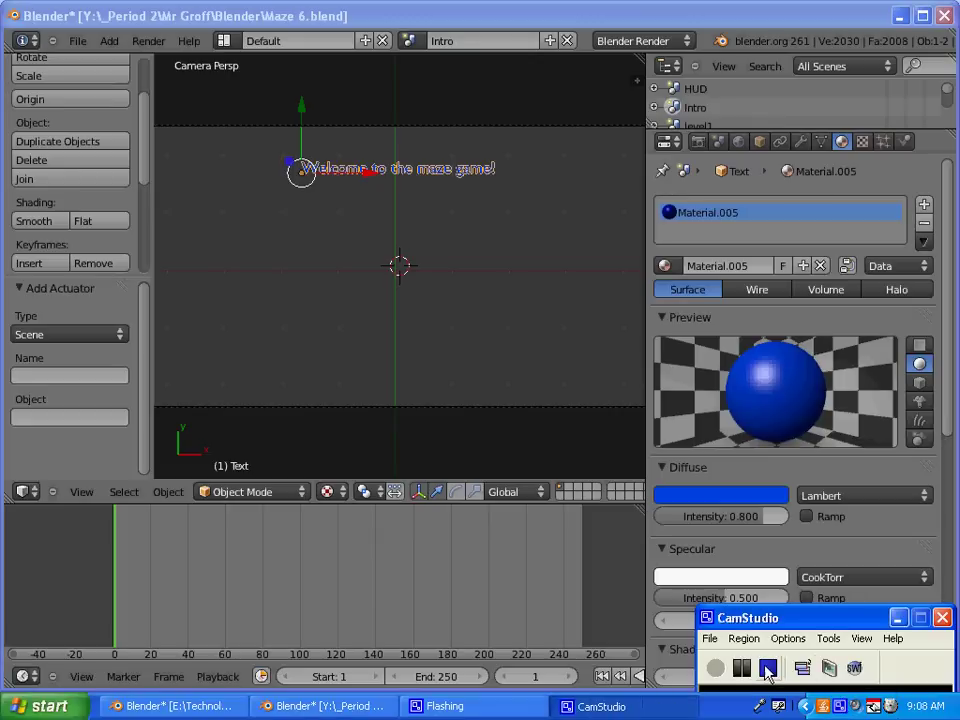